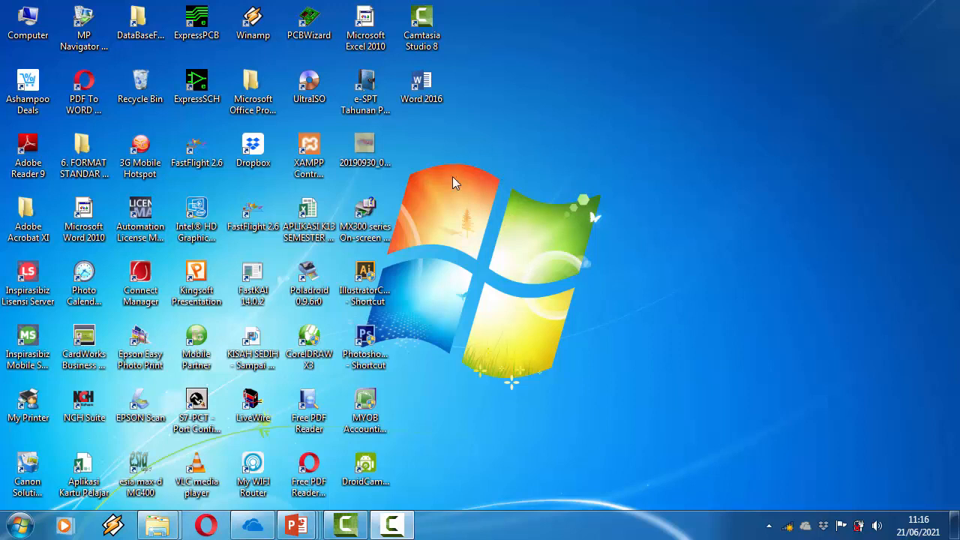
Step: Open Word 2016, create a blank document and set the zoom to 110%
double_click(422, 96)
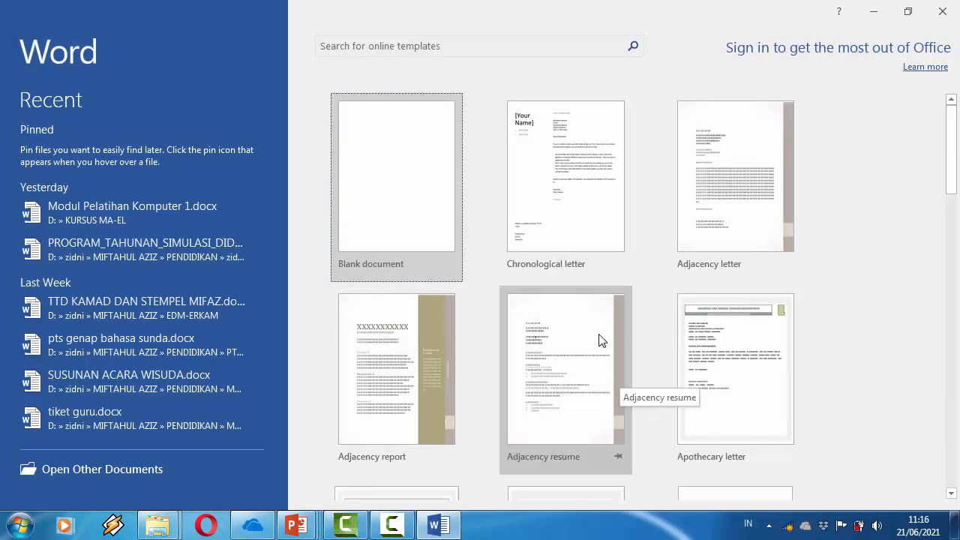
click(382, 205)
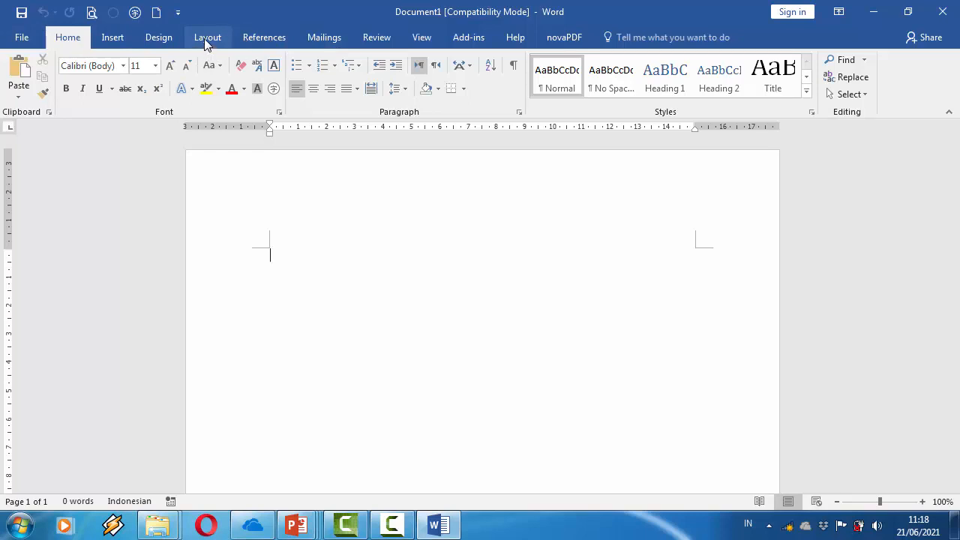
click(923, 502)
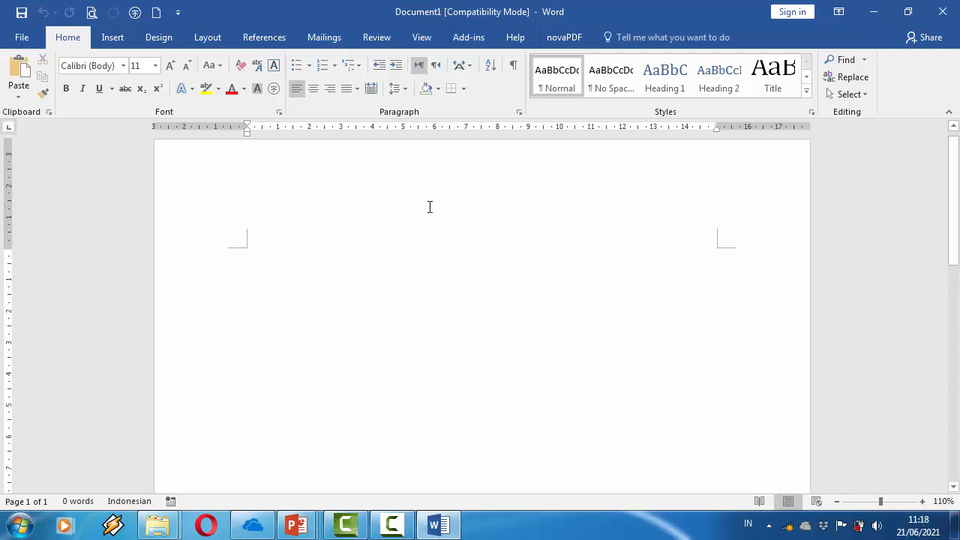
Step: Review the custom paper size settings in Page Setup and accept A4 210 x 297 mm for the whole document
click(200, 37)
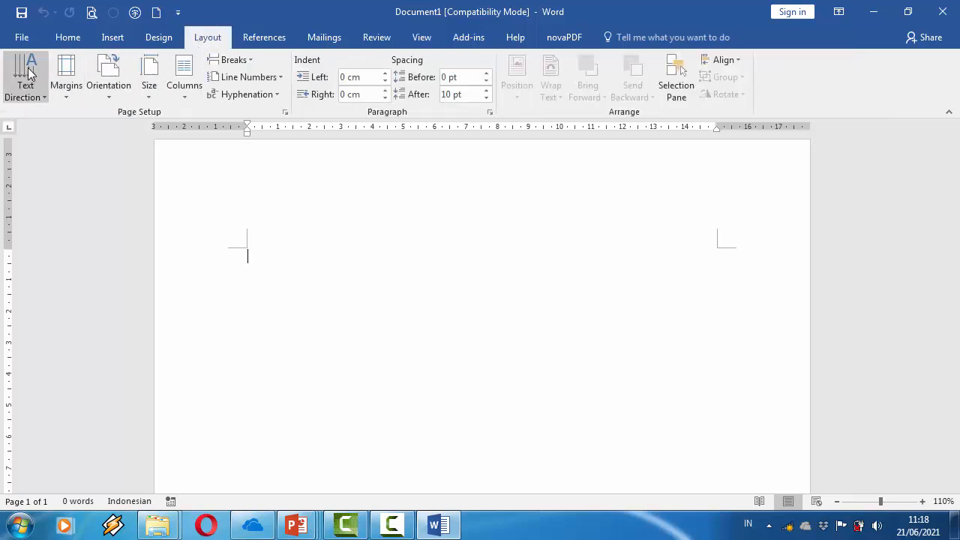
click(147, 79)
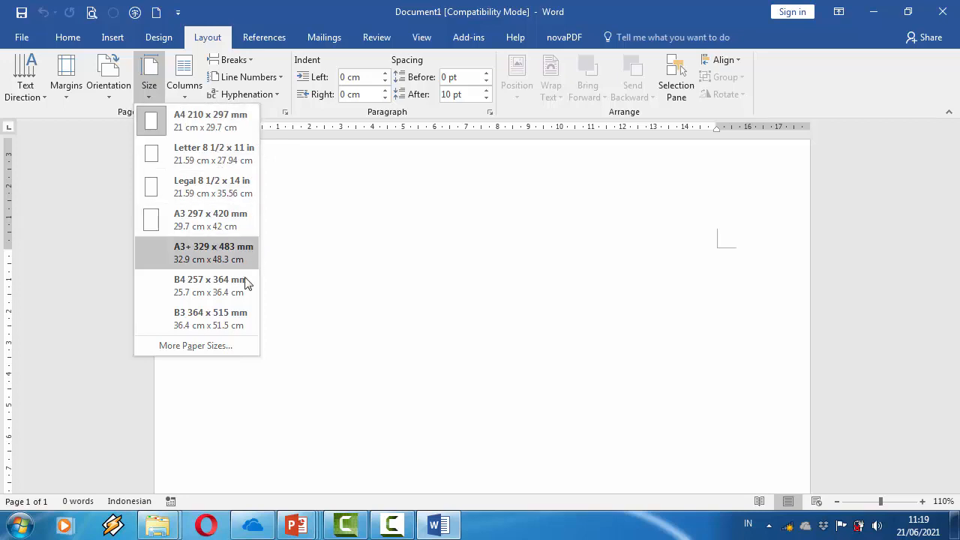
click(215, 347)
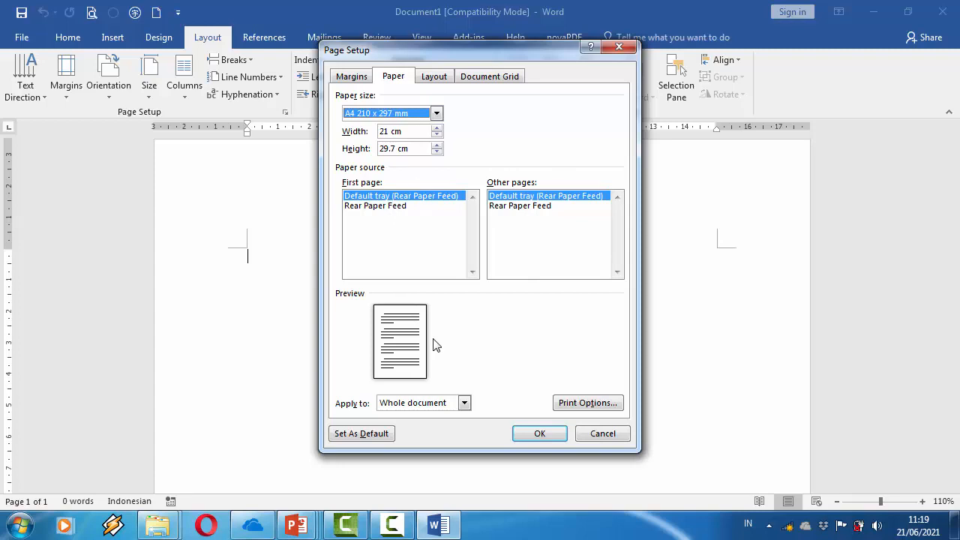
click(437, 114)
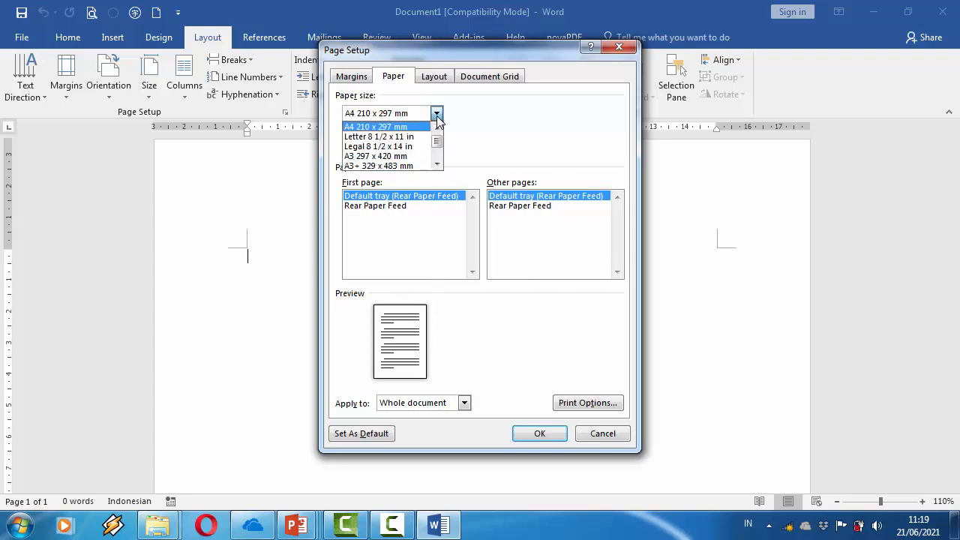
click(436, 116)
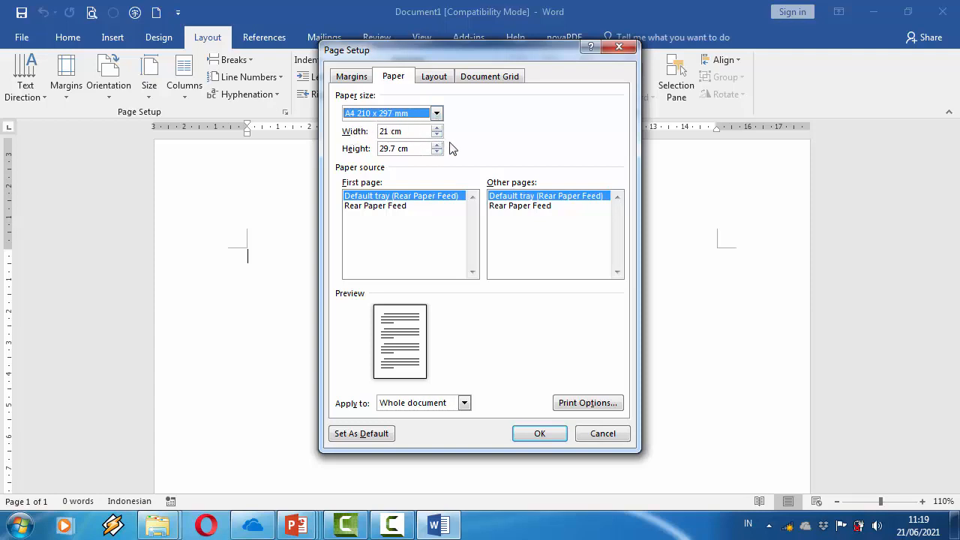
click(389, 133)
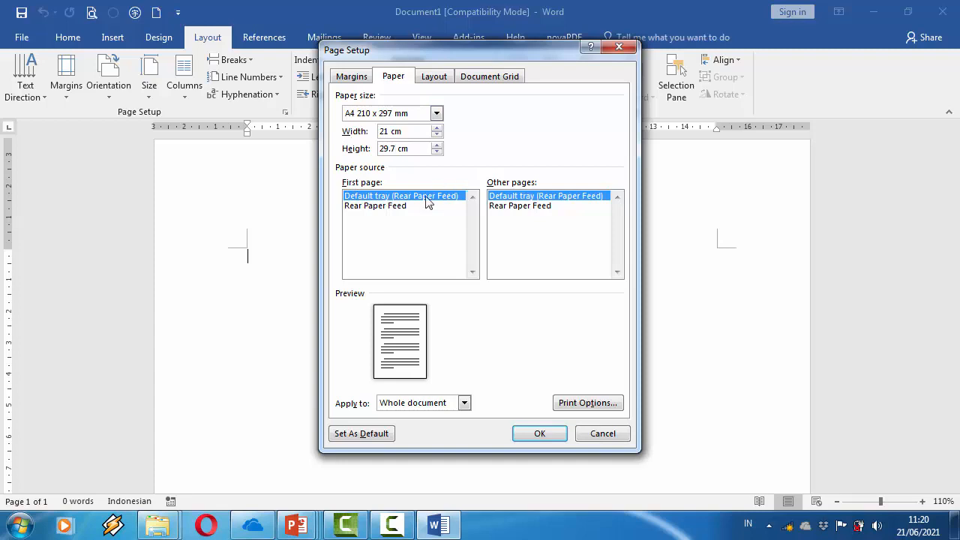
click(536, 436)
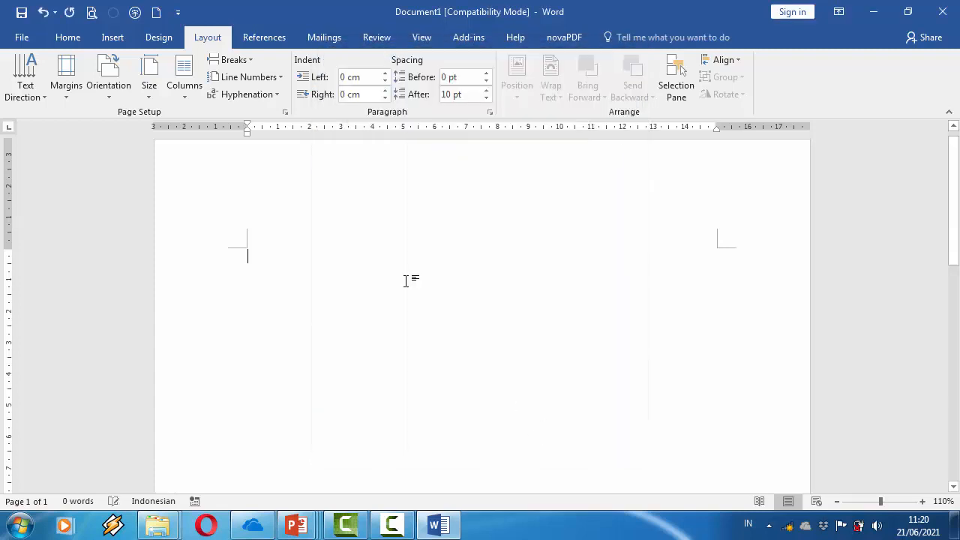
Step: Choose A4 210 x 297 mm from the preset paper sizes for the document
click(151, 96)
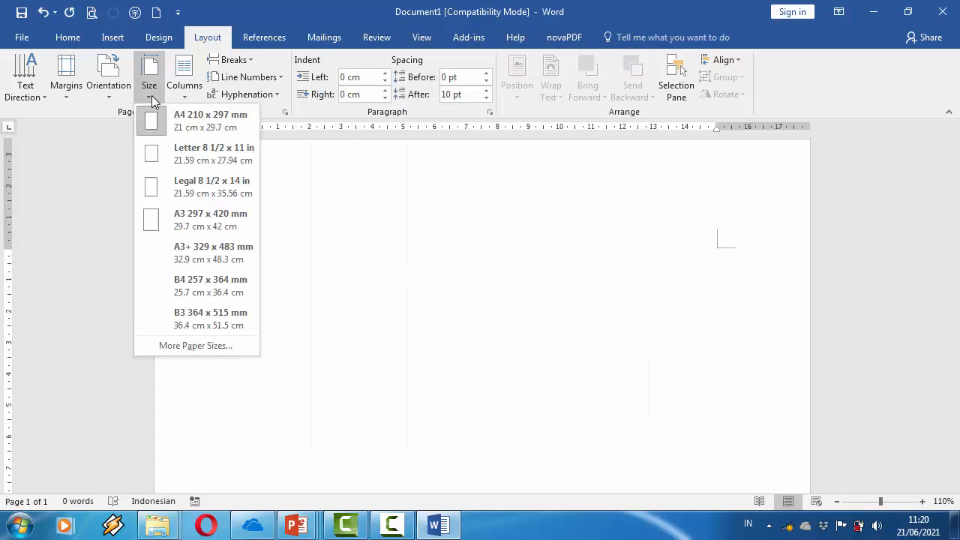
click(195, 120)
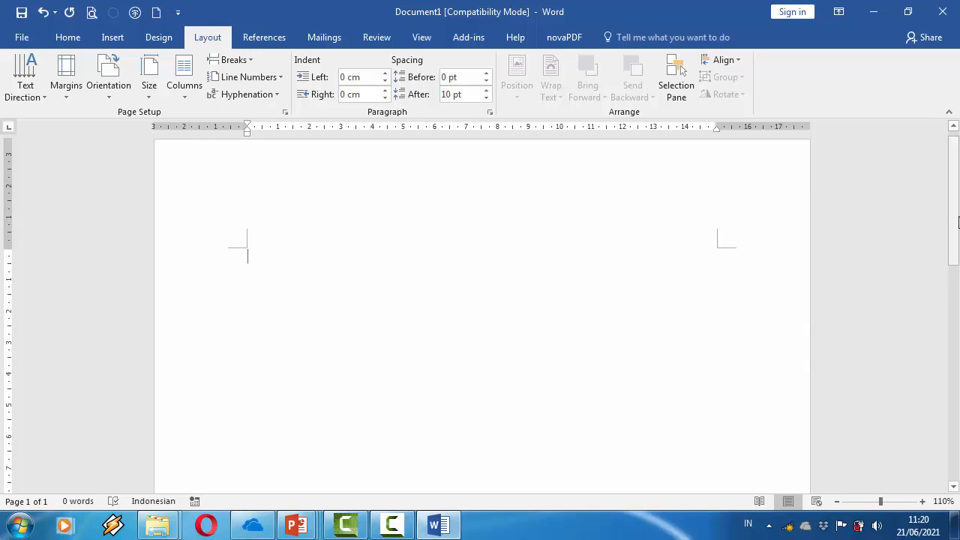
mouse_move(957, 223)
mouse_down()
mouse_move(957, 469)
mouse_move(953, 217)
mouse_up()
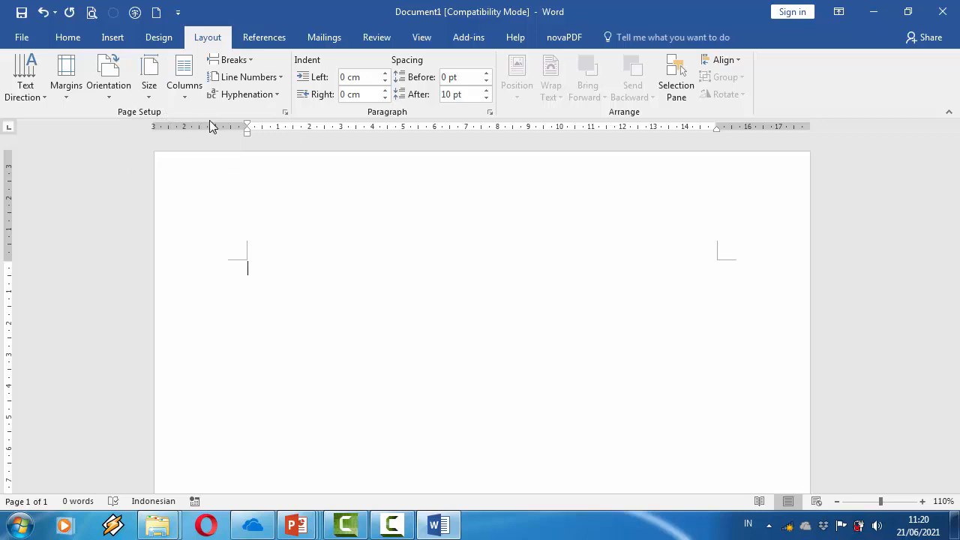
Step: Examine the margin, paper, layout and document grid settings in Page Setup, and the preset page margins, without applying changes
click(285, 112)
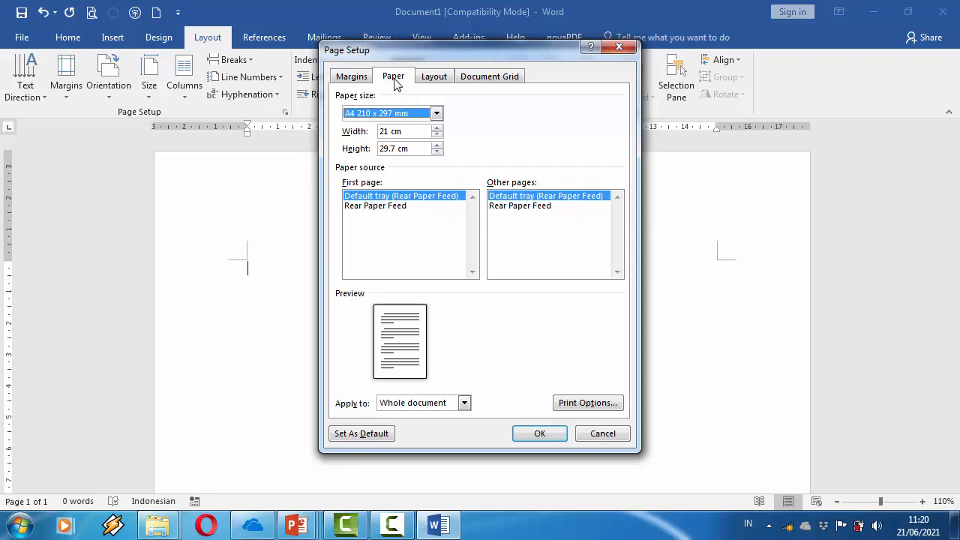
click(360, 83)
click(385, 80)
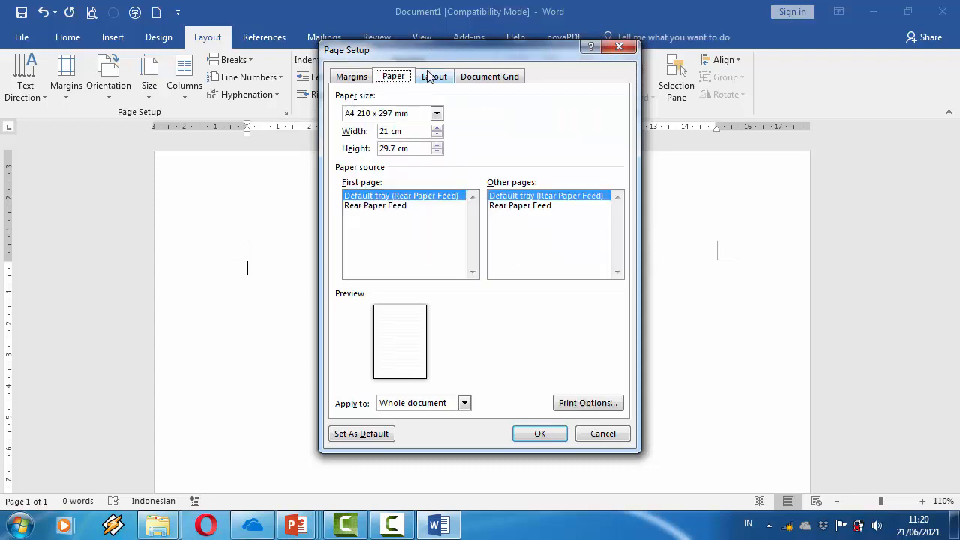
click(433, 77)
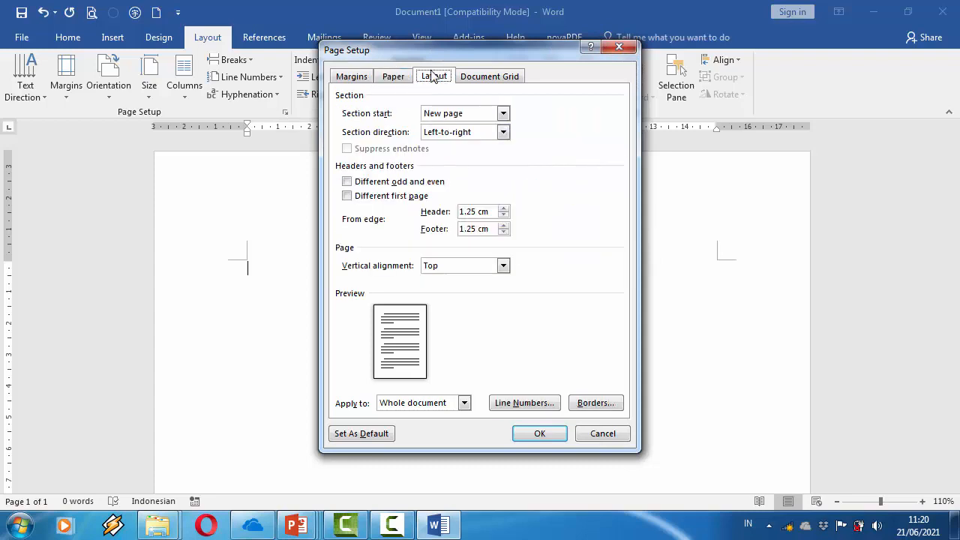
click(473, 81)
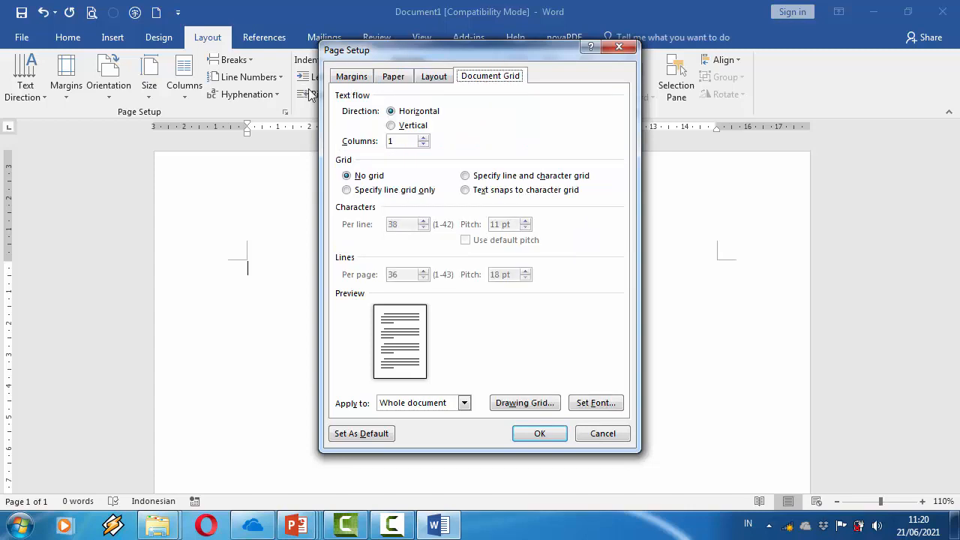
click(398, 80)
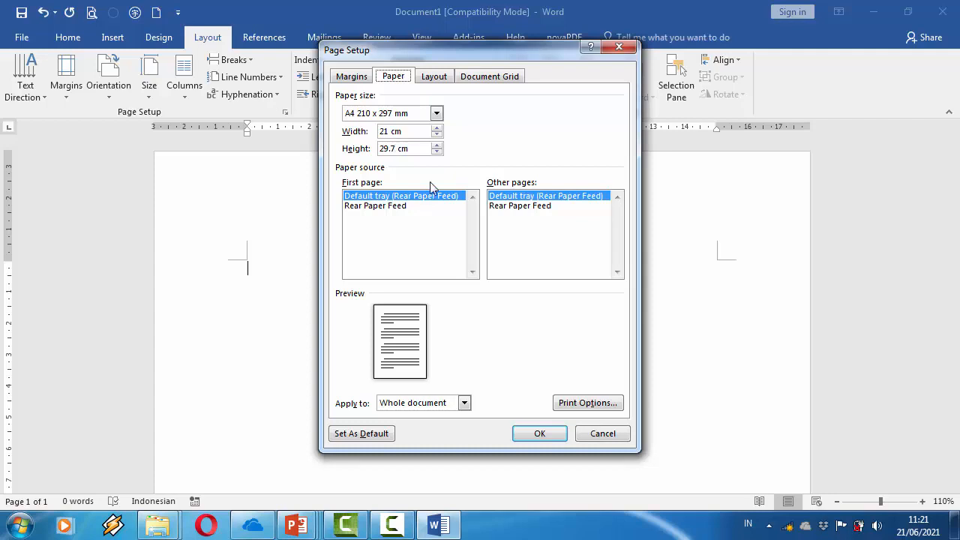
click(604, 434)
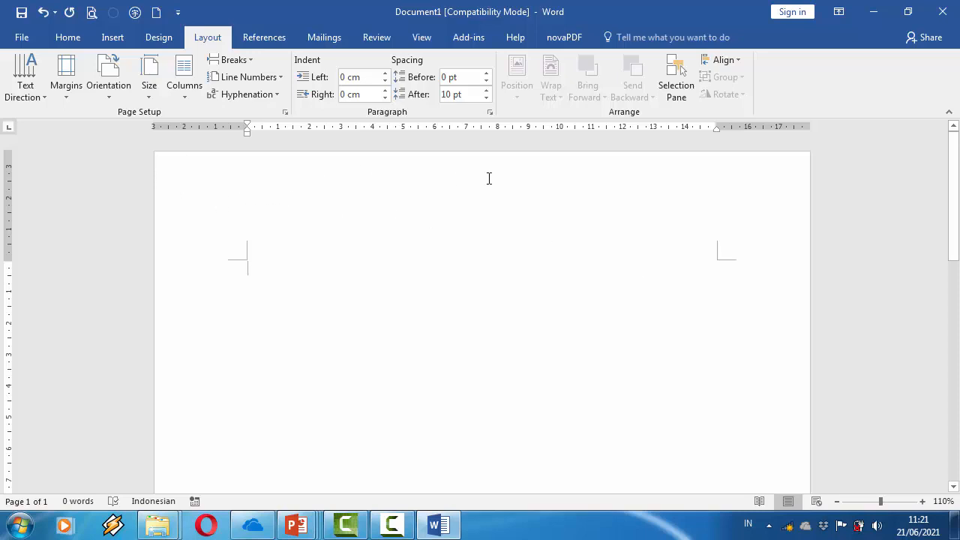
drag(956, 177, 958, 155)
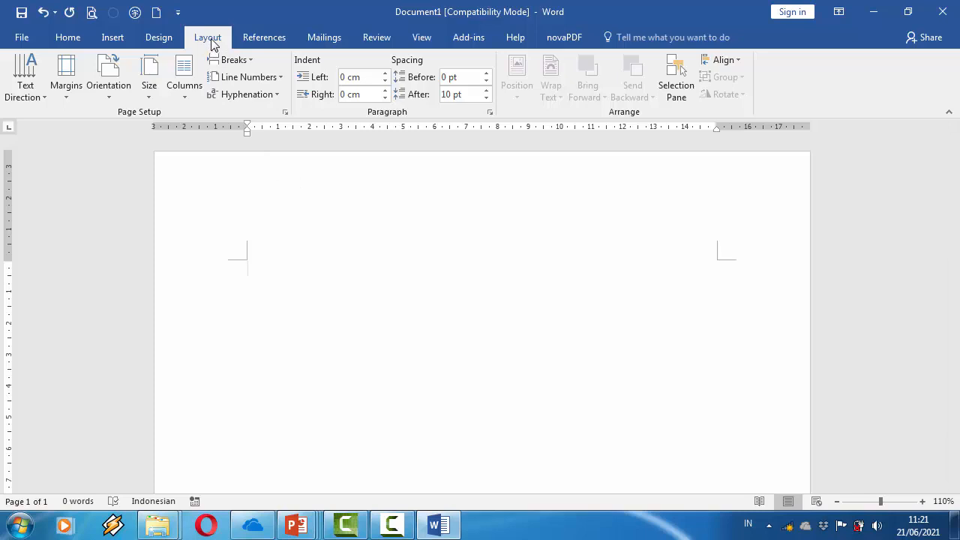
click(65, 94)
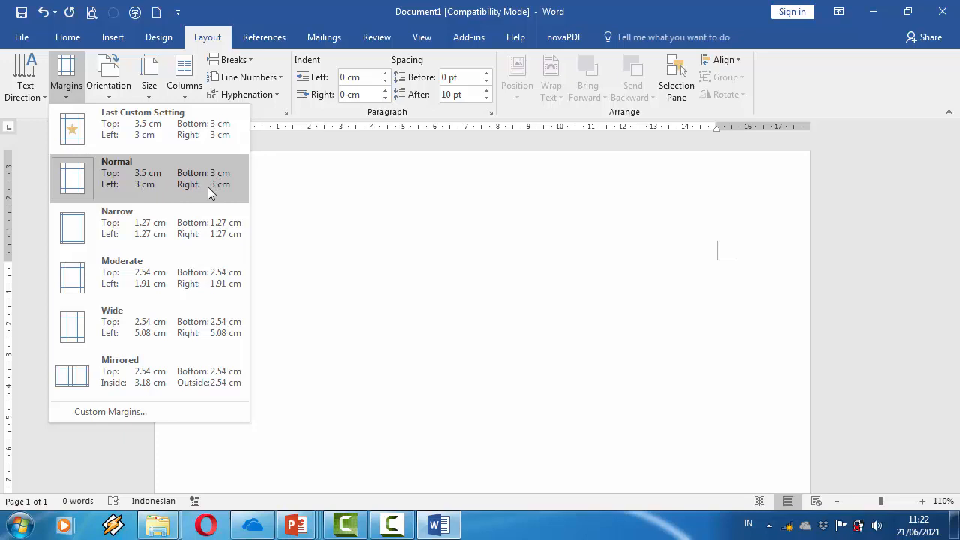
click(333, 229)
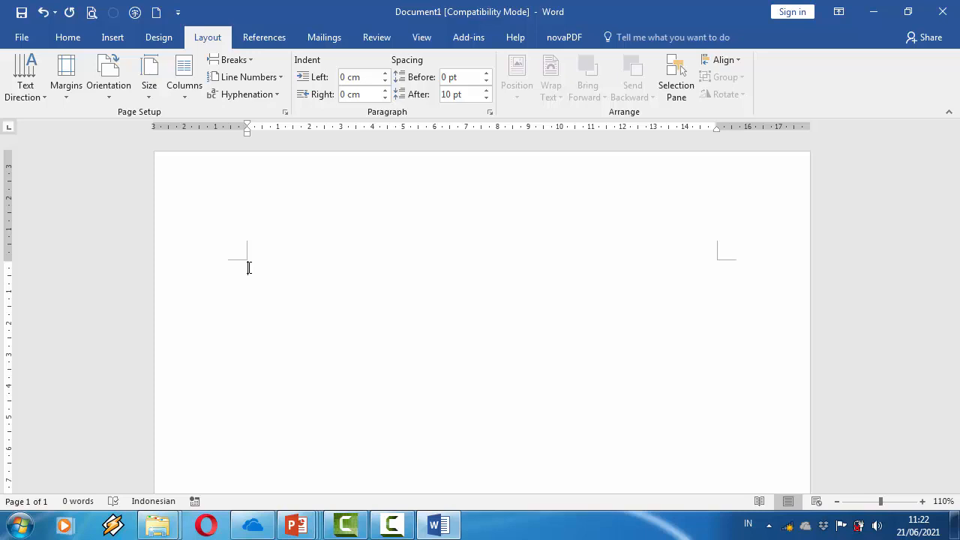
Step: Write the heading "LATIHAN MEMBUAT DOKUMAN" on the first line and start a new paragraph below it
text(ATIHAN MEMBUAT DOK)
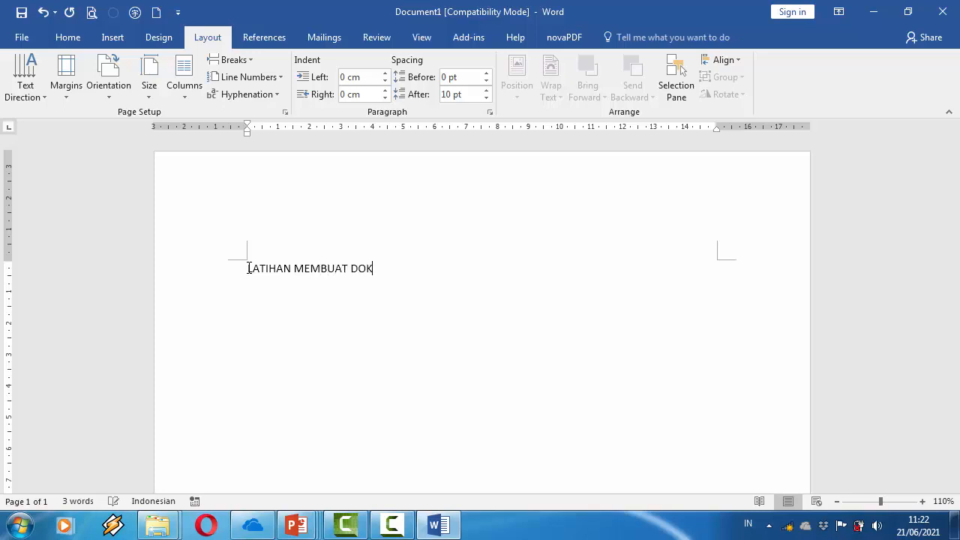
text(UMAN)
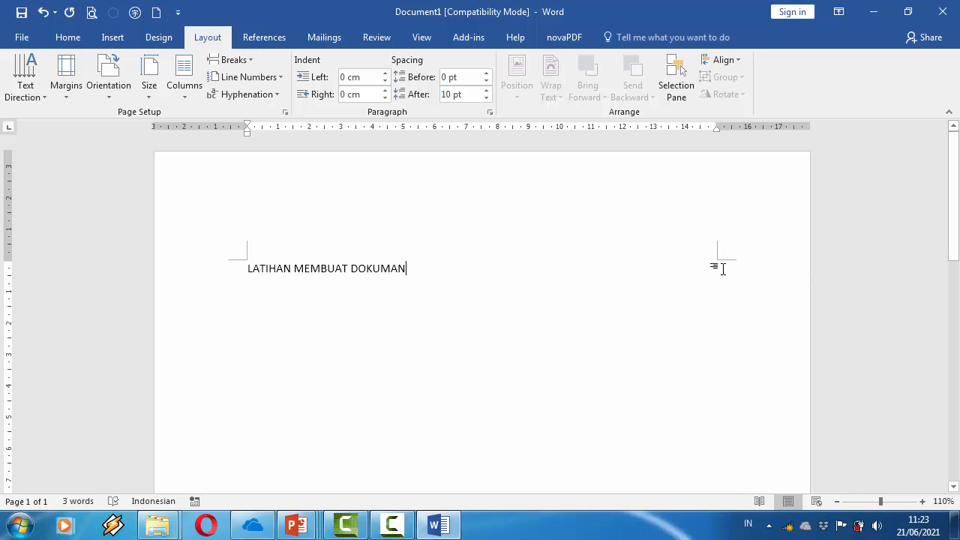
key(Return)
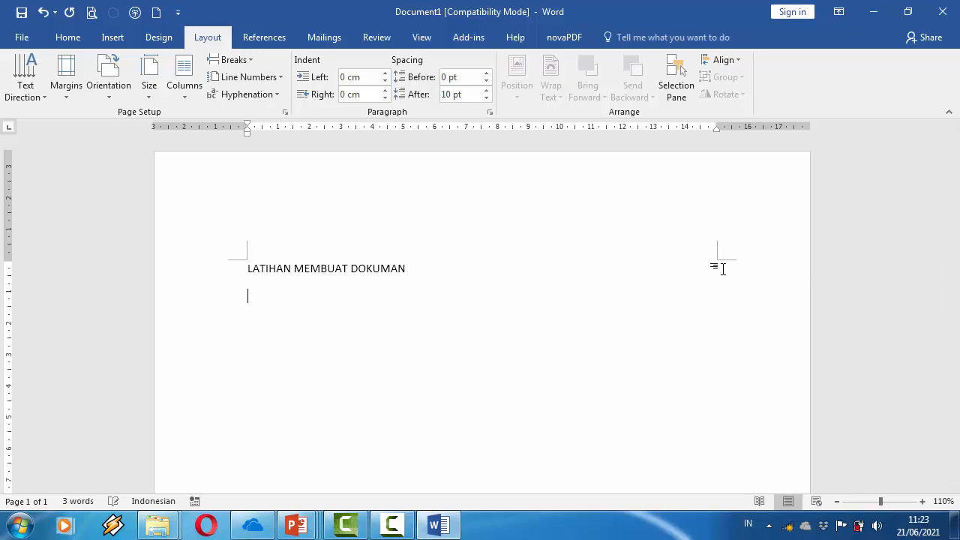
Step: Write the paragraph "Latihan menbuat dokumen dengan microsoft word , pada sesi ke dua dengan sub materi mengatur ukuran kertas dan margin."
text(latihan menbuat do)
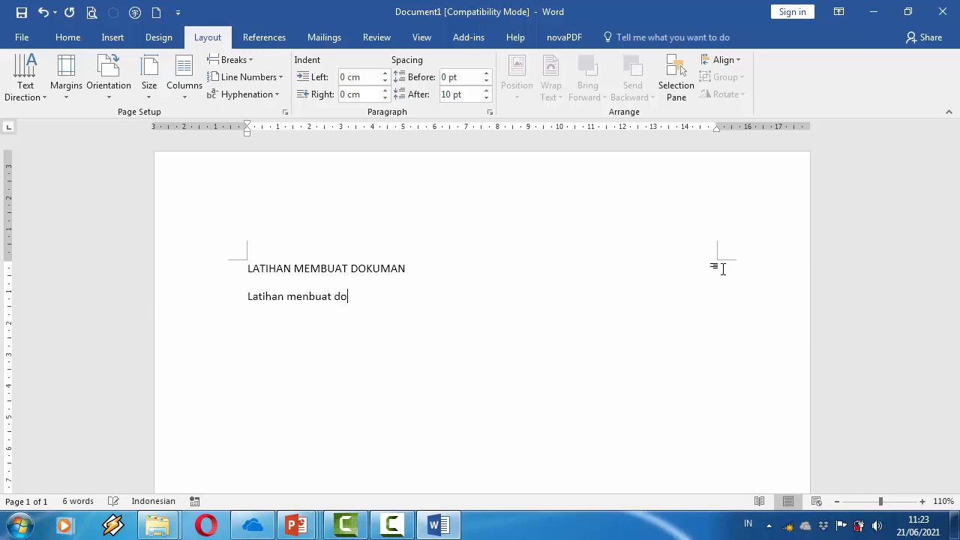
text(kumen dengan microsoft)
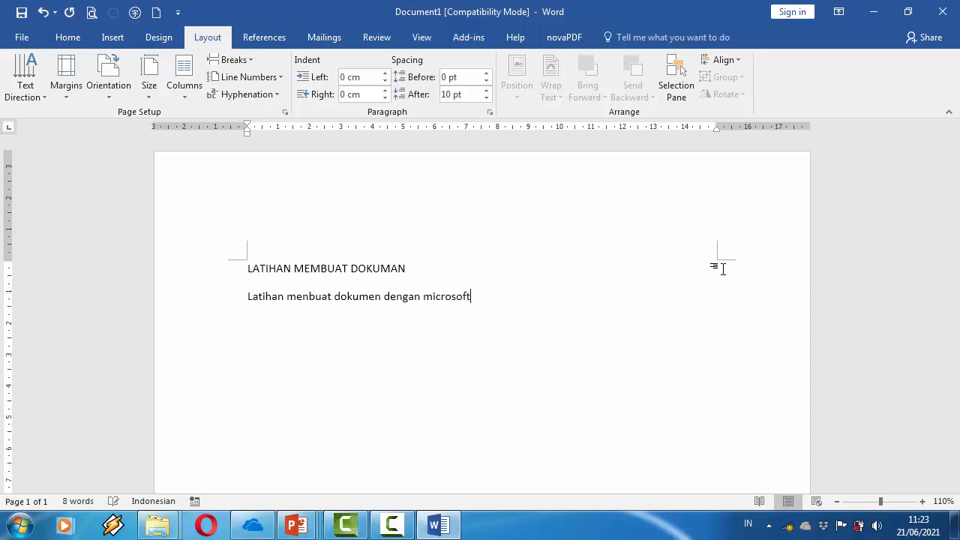
text( word ,)
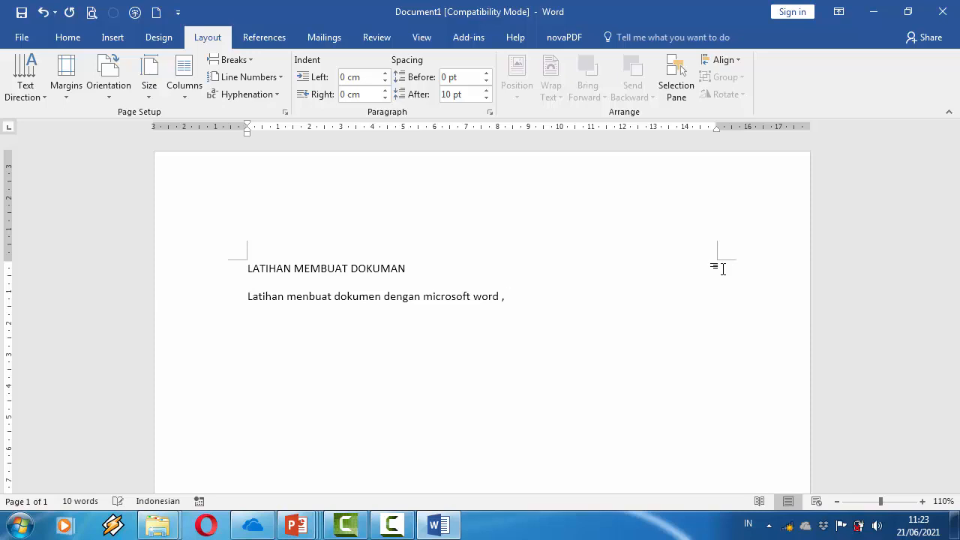
text( pada sesi ke dua dengan sub materi mengatur )
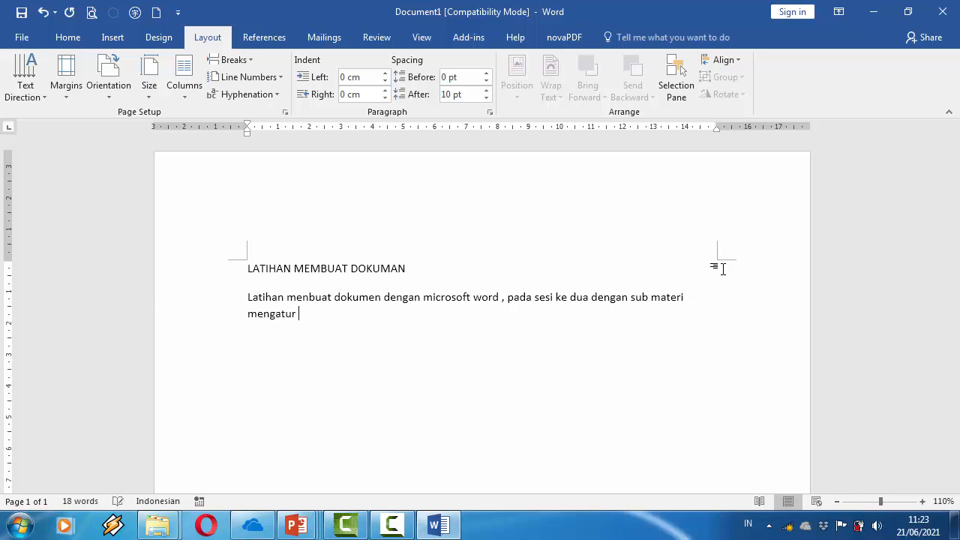
text(ukuran kertas dan margin.)
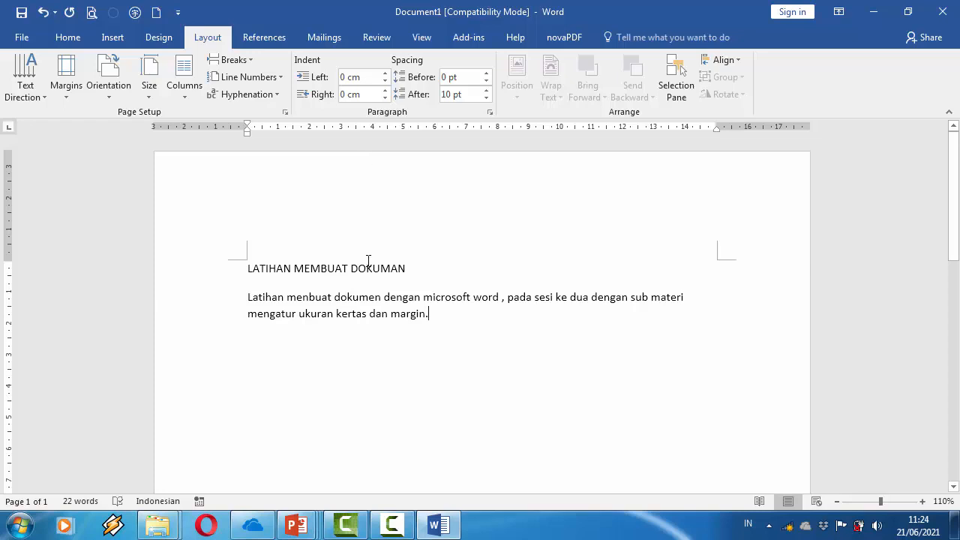
Step: Draw a vertical arrow about 3.6 cm long from the page's upper edge to the heading, and move it above the heading's first word
click(111, 37)
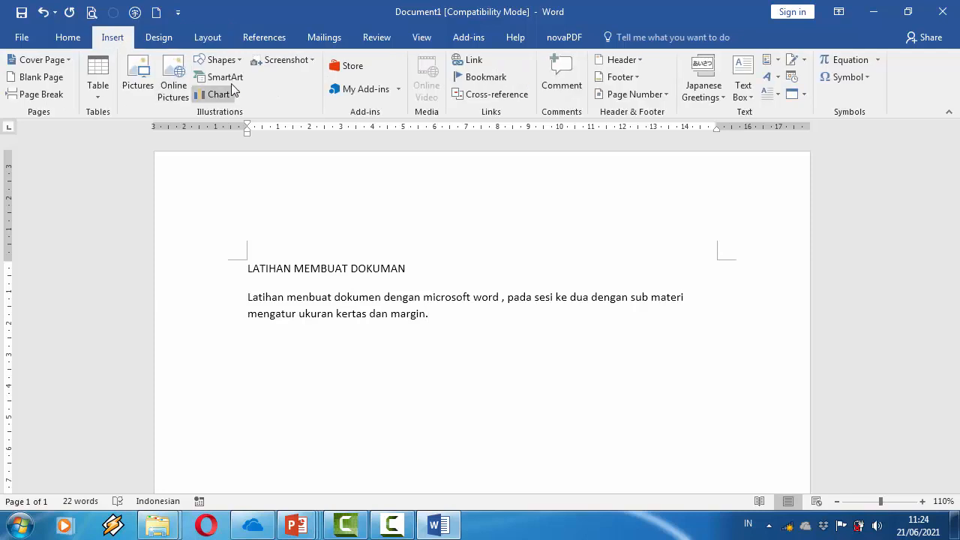
click(241, 61)
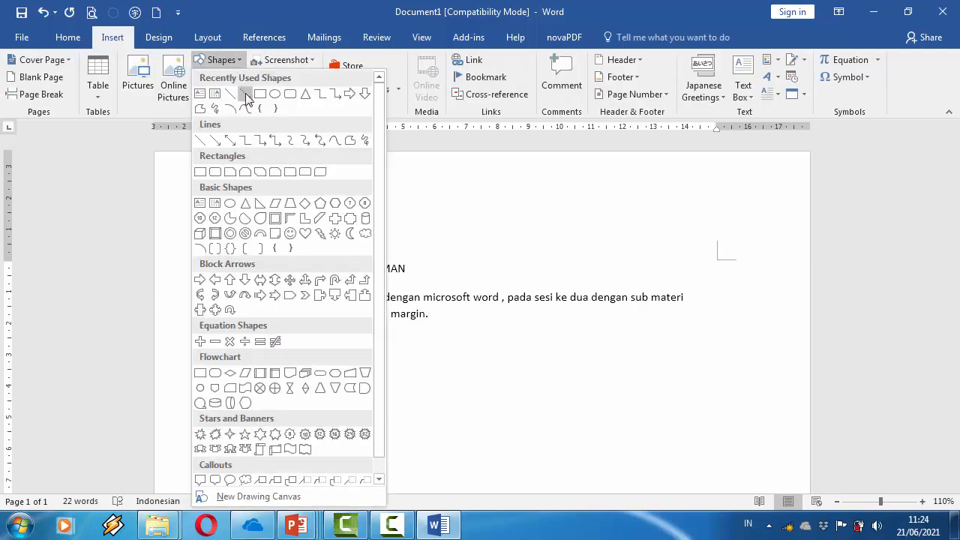
click(245, 93)
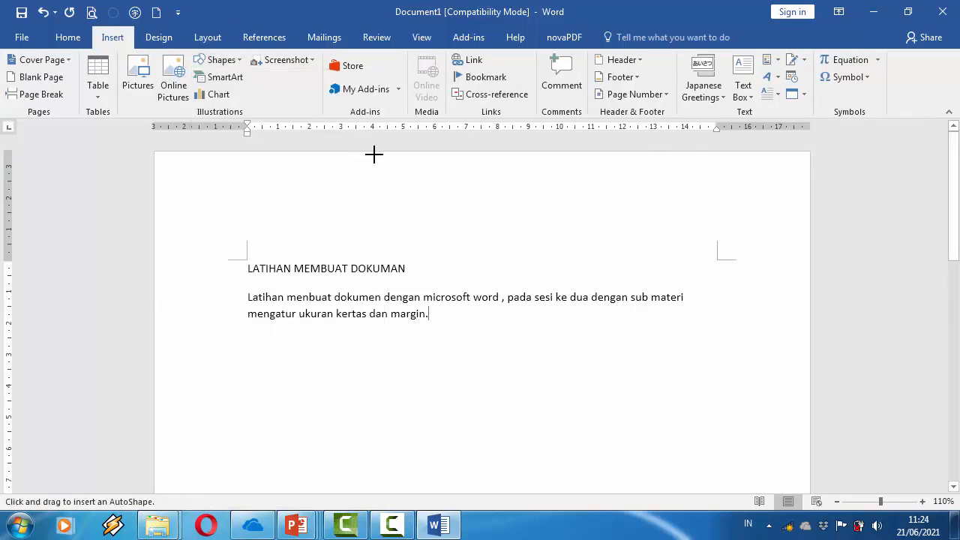
drag(375, 153, 374, 261)
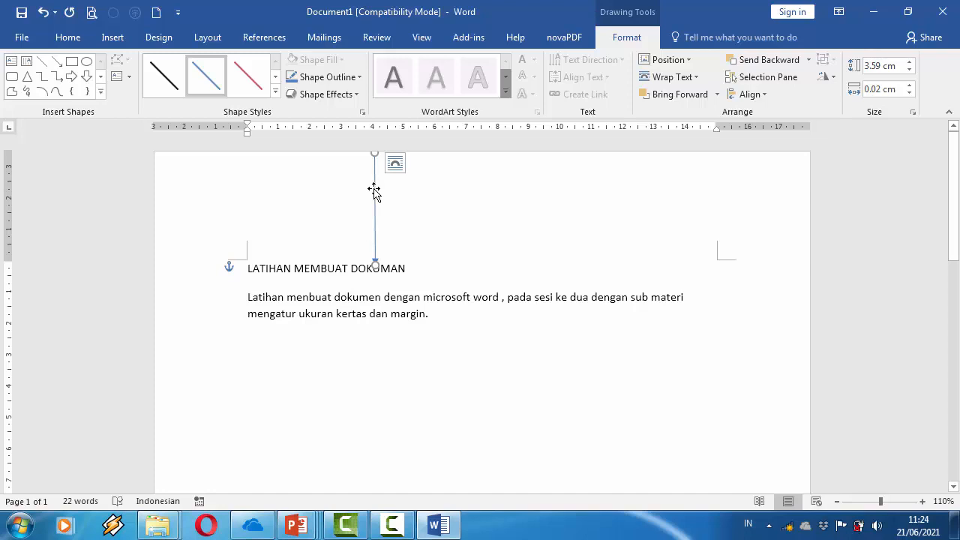
drag(375, 191, 259, 187)
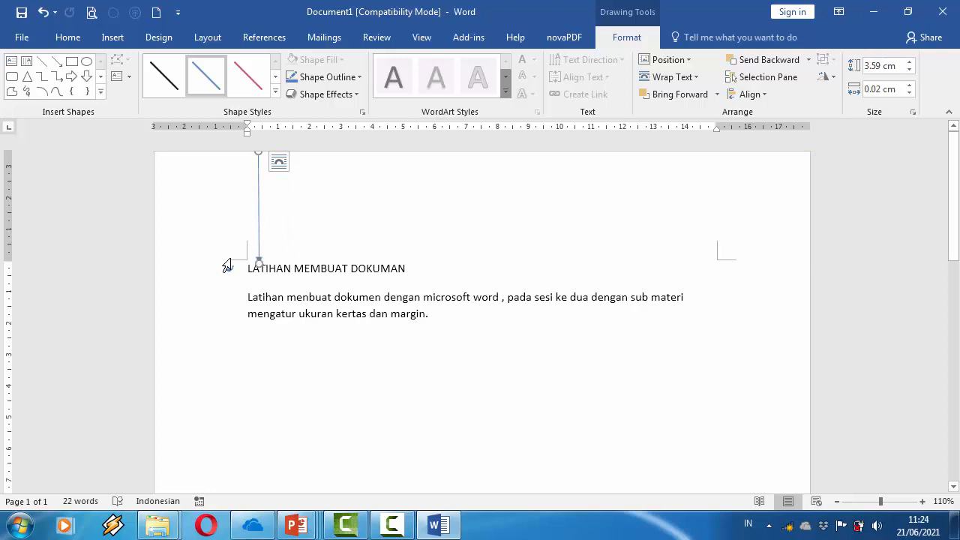
Step: Turn the arrow horizontal, about 3.7 cm long, running from the page's right edge to the end of the paragraph's first line
drag(261, 217, 369, 290)
drag(381, 326, 482, 421)
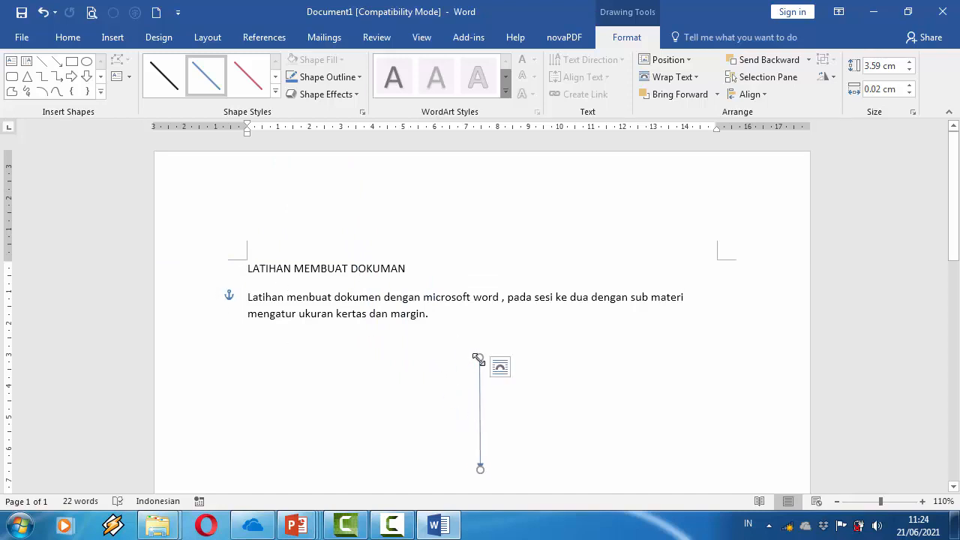
drag(480, 358, 605, 472)
drag(516, 473, 729, 297)
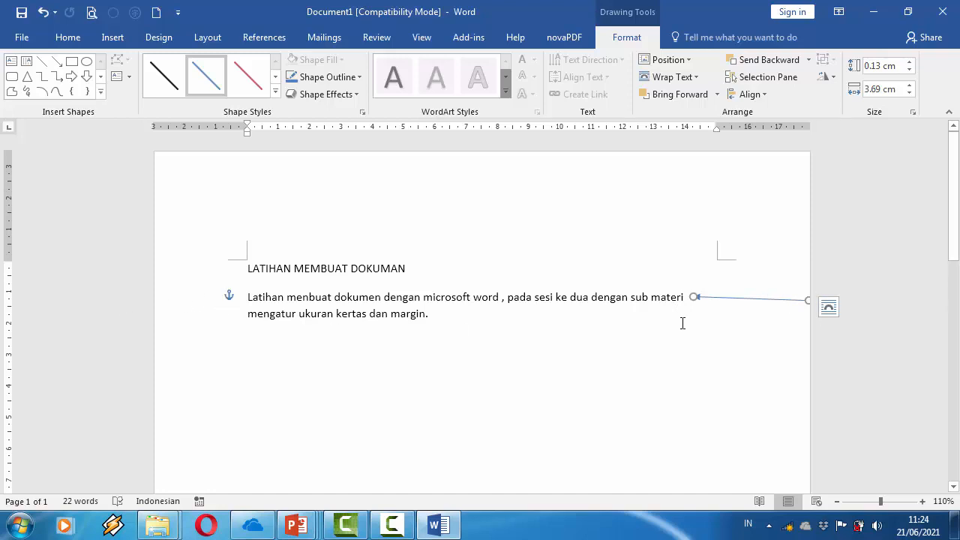
Step: Cut the horizontal arrow beside the paragraph out of the document
right_click(741, 299)
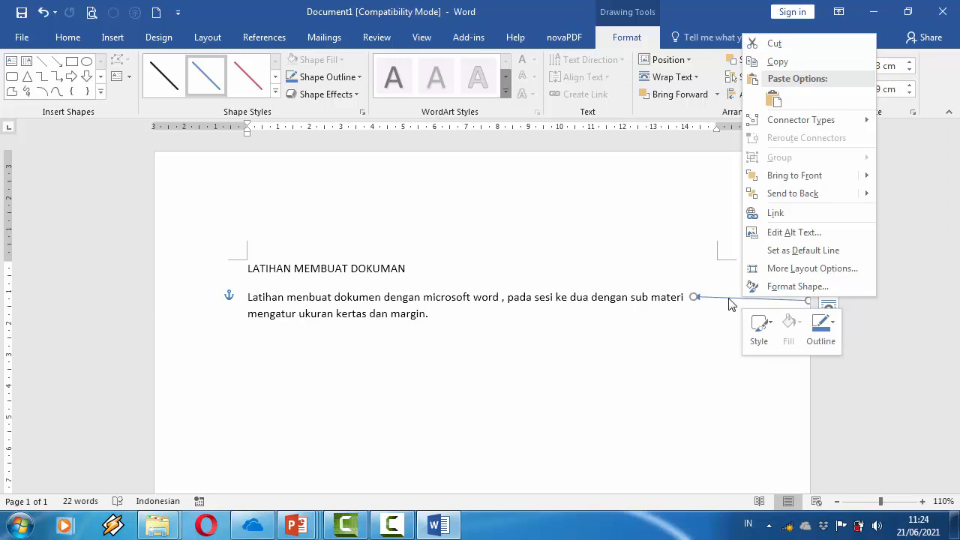
right_click(729, 298)
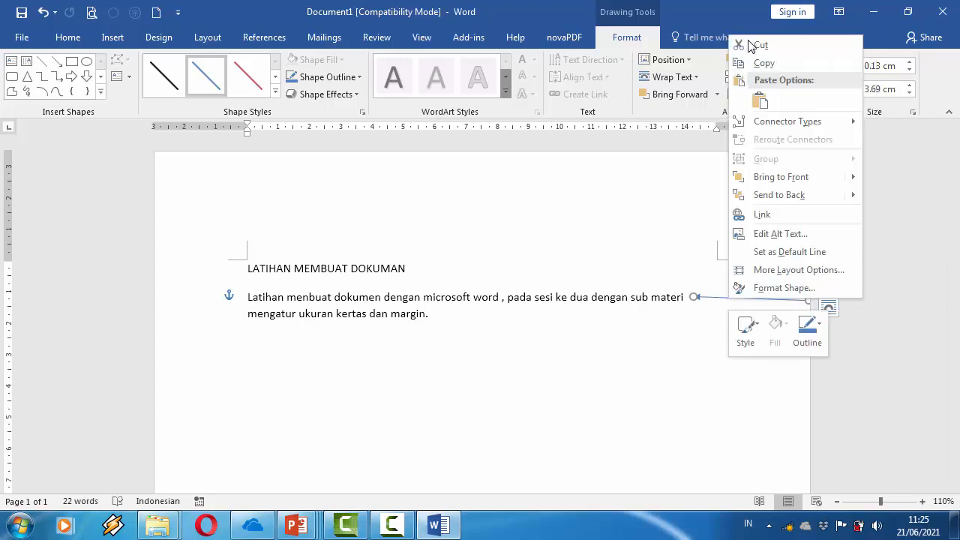
click(761, 45)
click(66, 38)
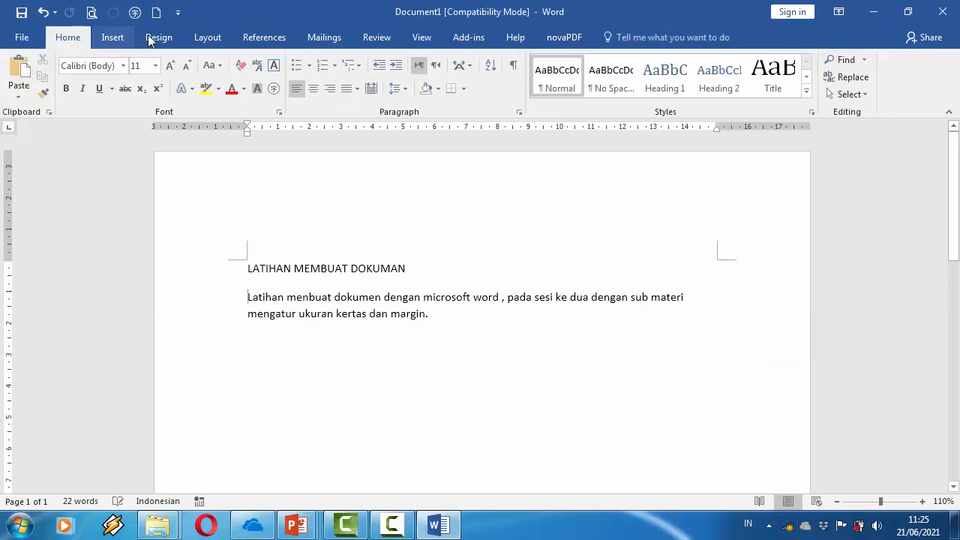
Step: Open the custom margin settings and set the top margin to 2.5 cm
click(201, 35)
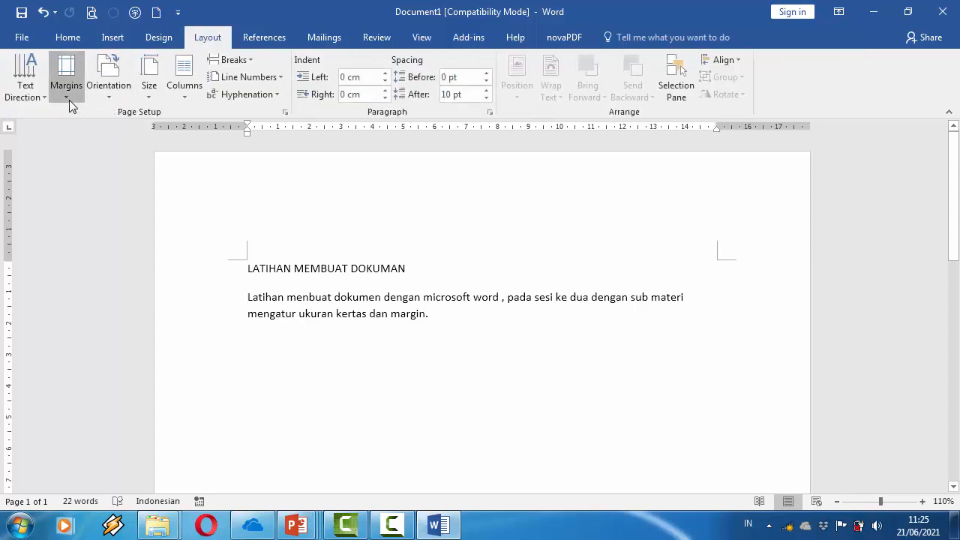
click(70, 105)
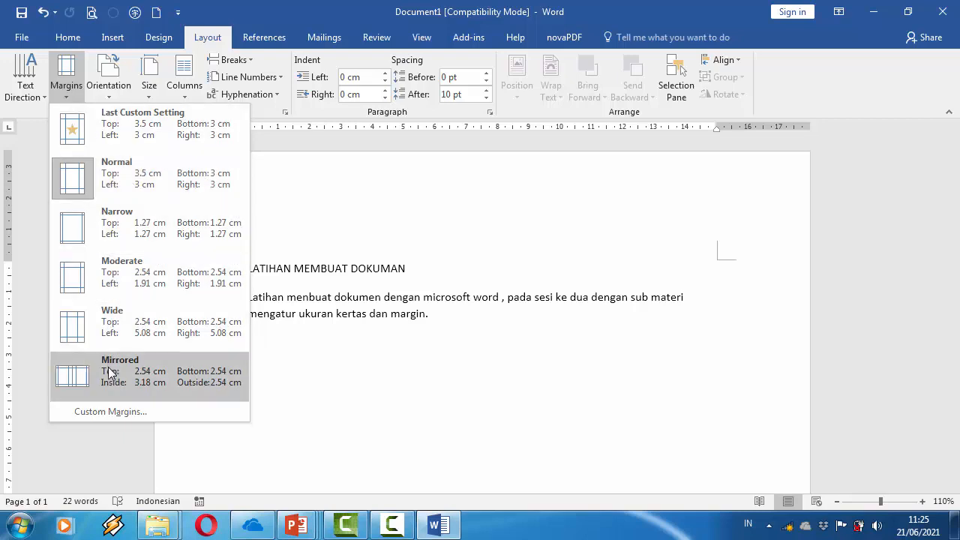
click(112, 412)
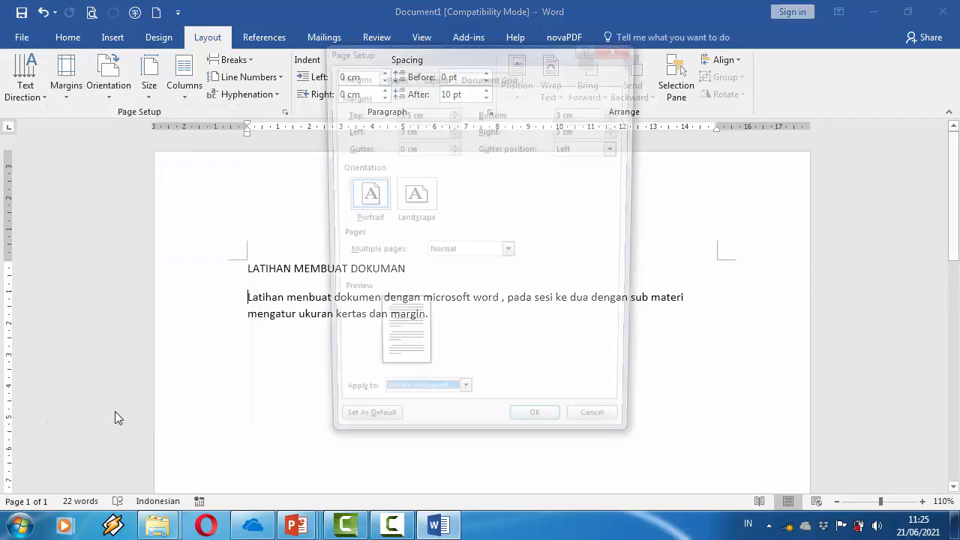
drag(430, 51, 521, 61)
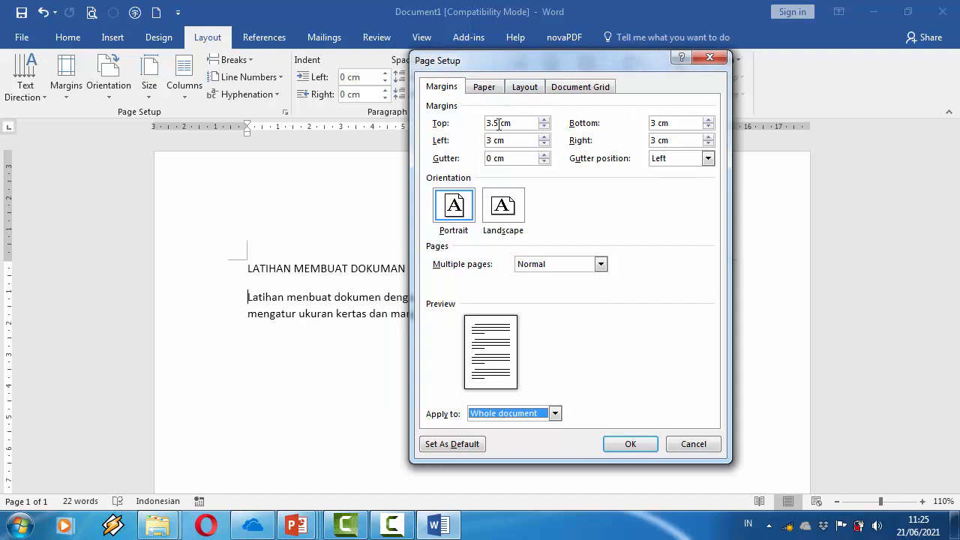
drag(499, 123, 484, 125)
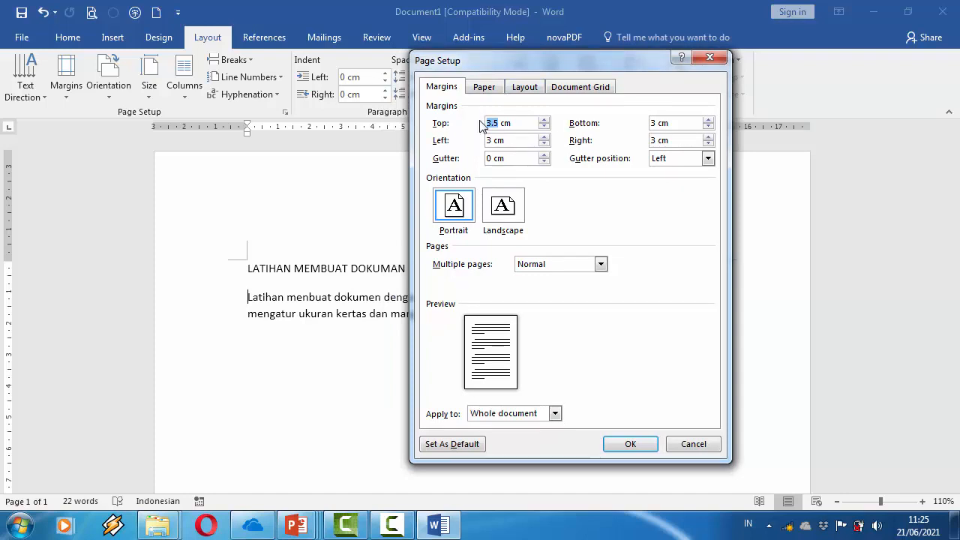
text(3)
key(BackSpace)
text(2.5)
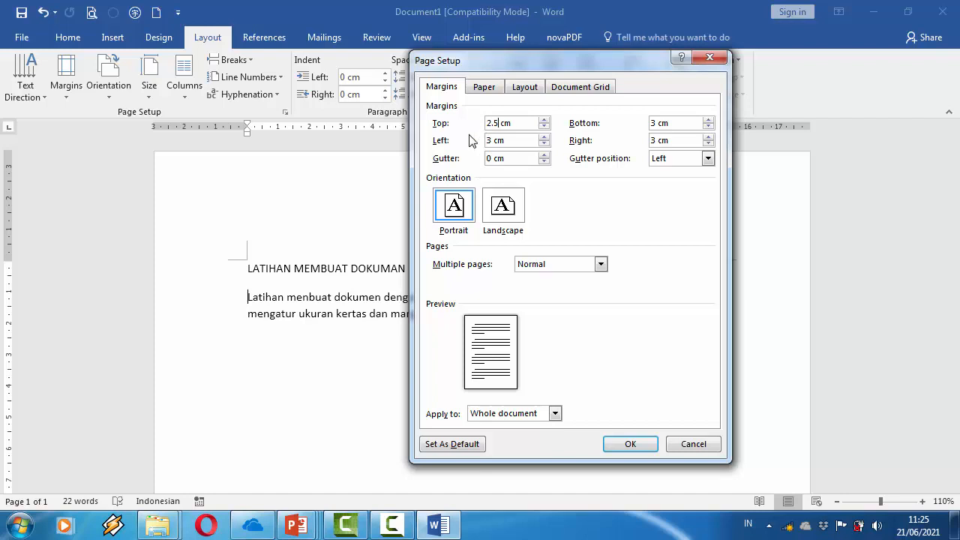
Step: Set the left, bottom and right margins to 2 cm each and apply them to the whole document
click(494, 140)
drag(494, 139, 485, 141)
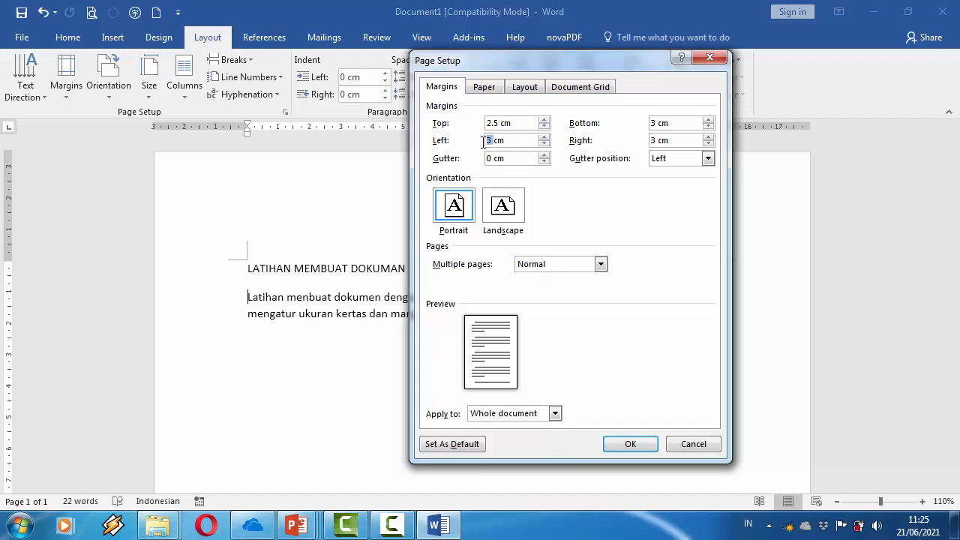
text(2)
click(660, 123)
drag(659, 140, 649, 141)
drag(655, 123, 650, 126)
click(633, 445)
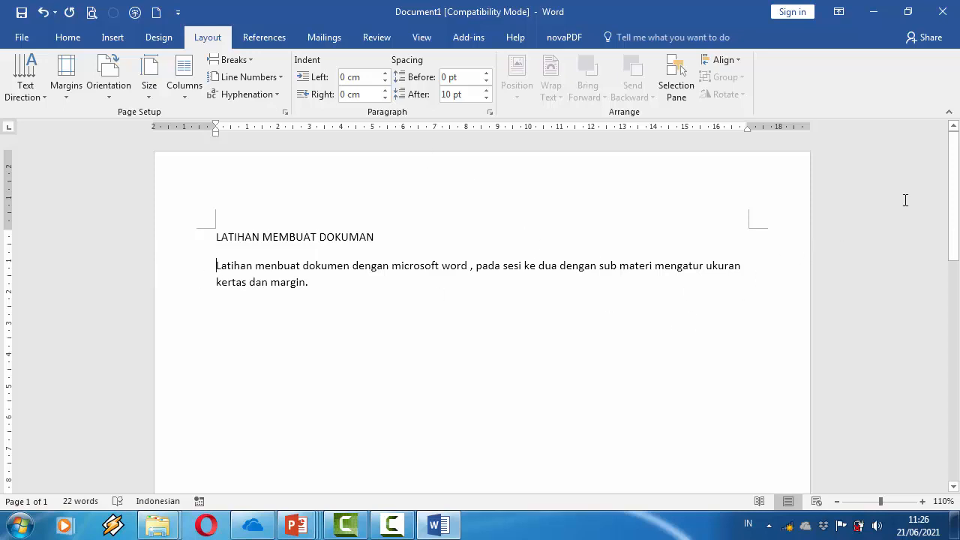
Step: Inspect the margins at the page's lower edge and review the custom margin values in Page Setup
drag(954, 203, 955, 485)
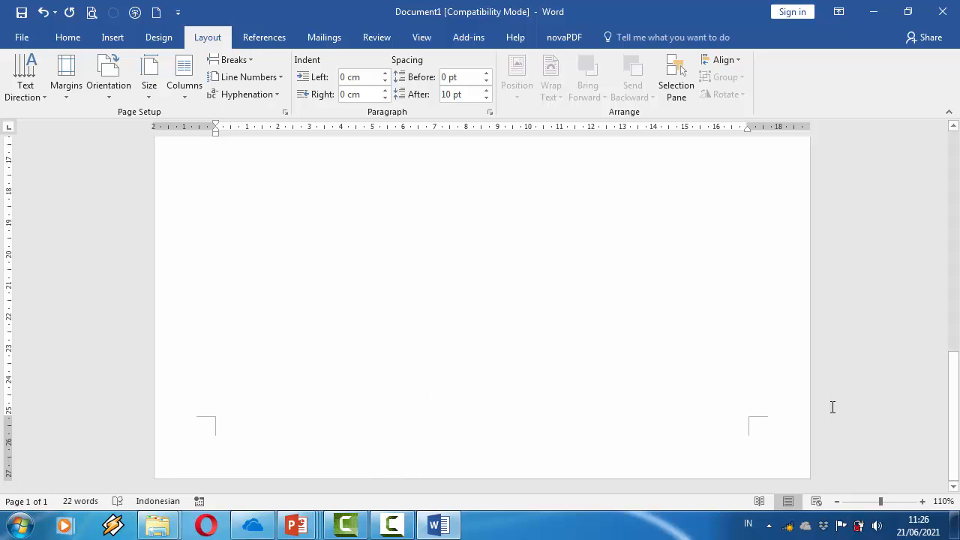
drag(955, 439, 957, 159)
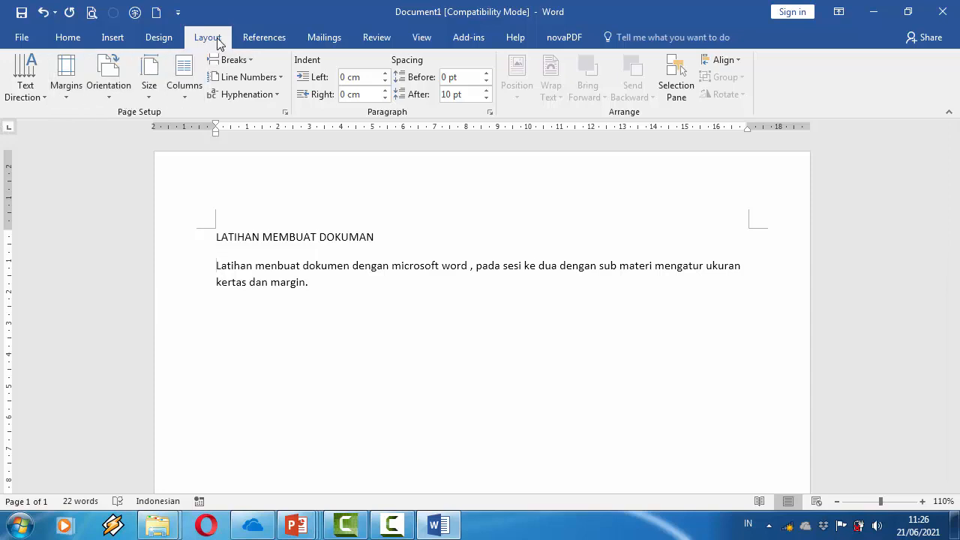
click(72, 99)
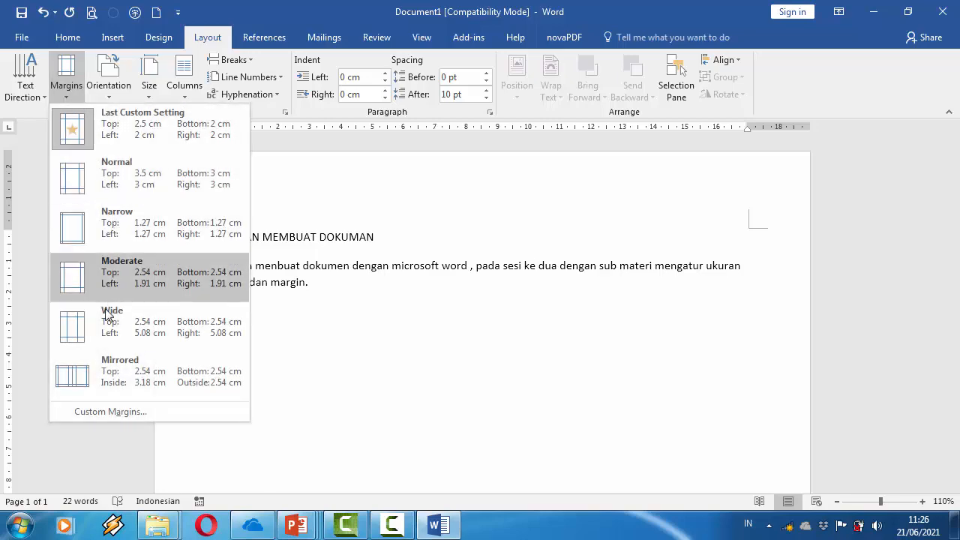
click(117, 414)
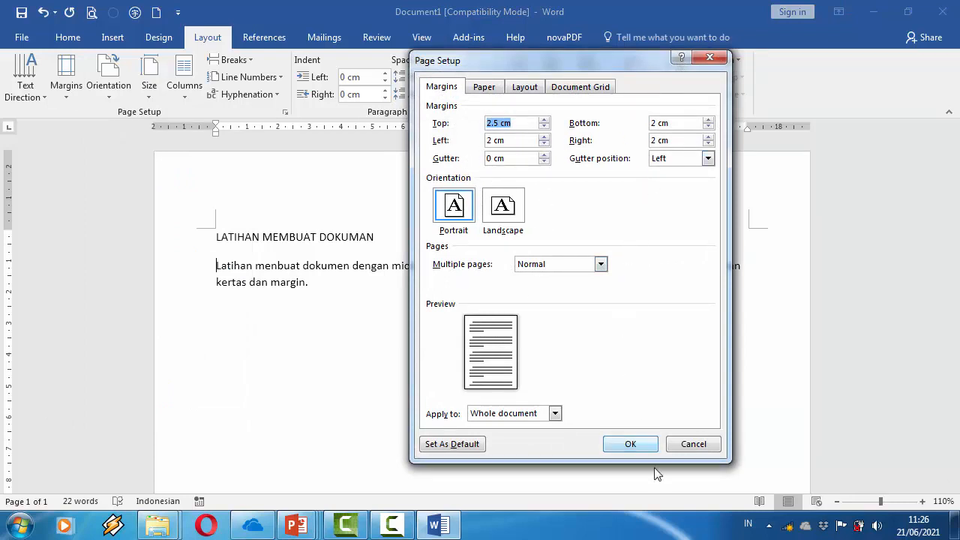
click(632, 446)
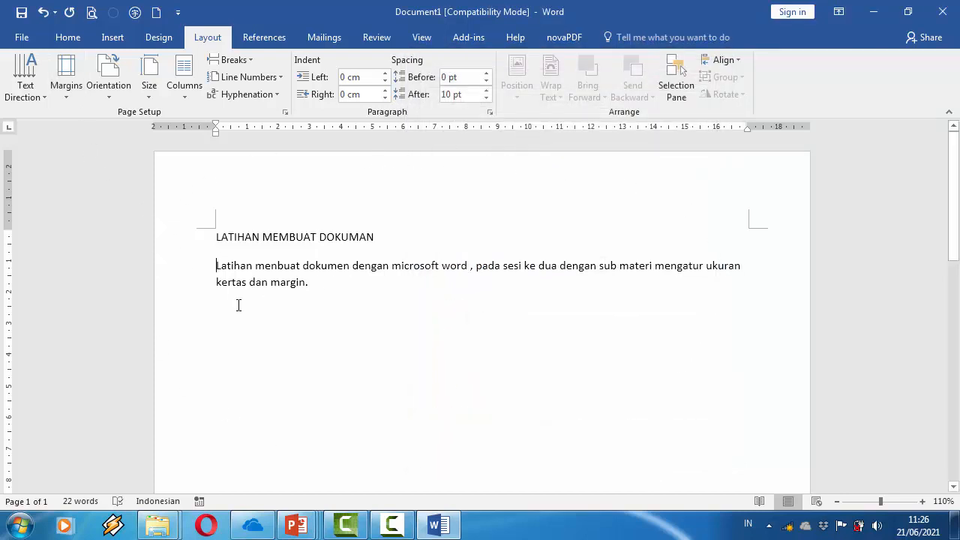
Step: Browse the recent documents, open KONSEP USAHA.docx and close its window again
click(20, 39)
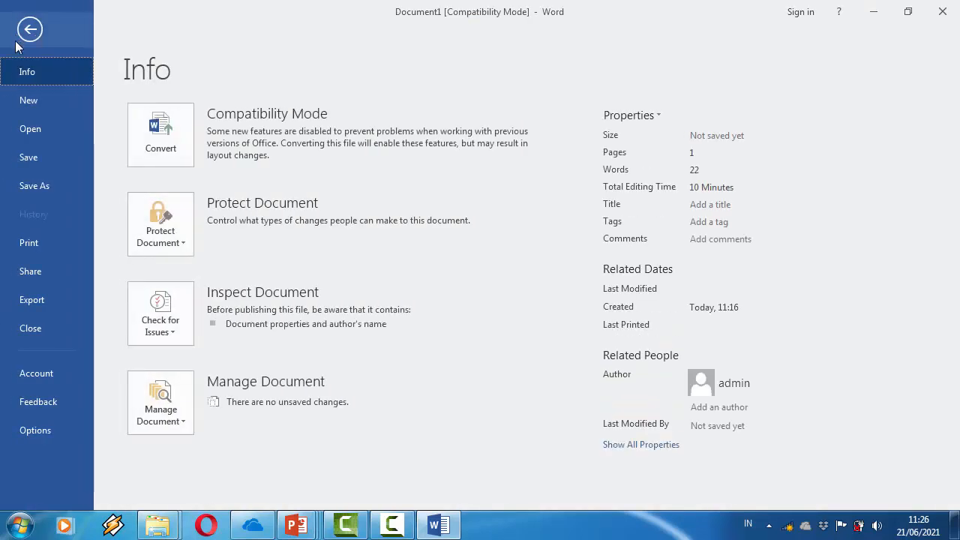
click(46, 132)
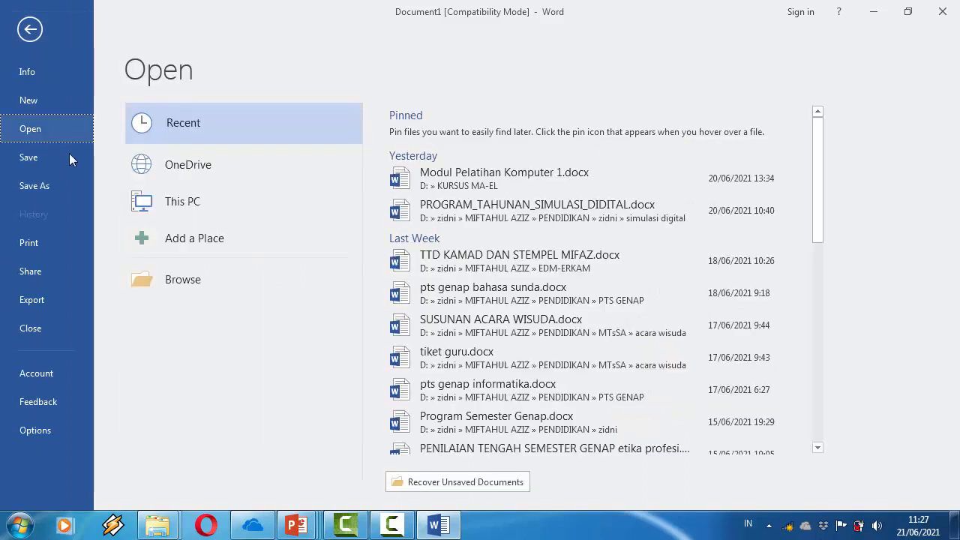
drag(821, 200, 809, 377)
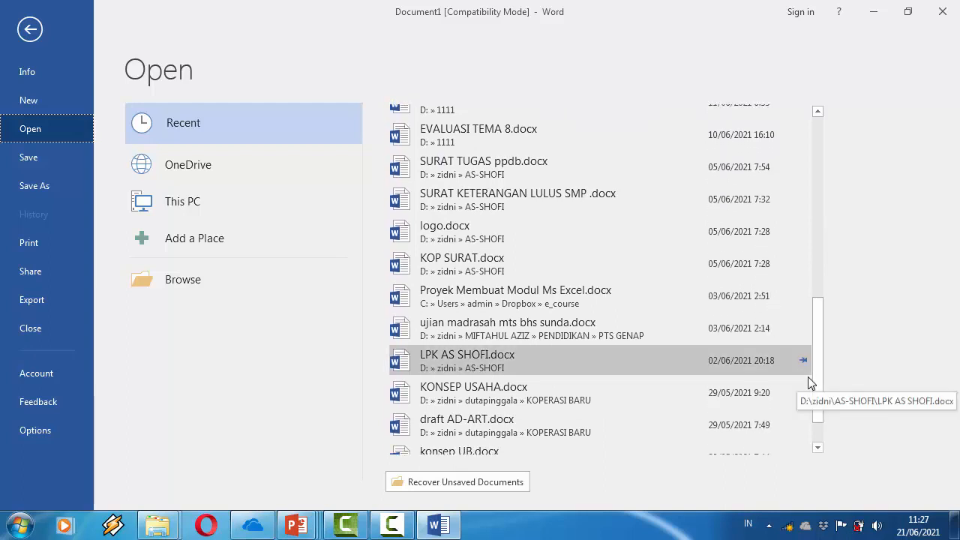
drag(808, 376, 808, 411)
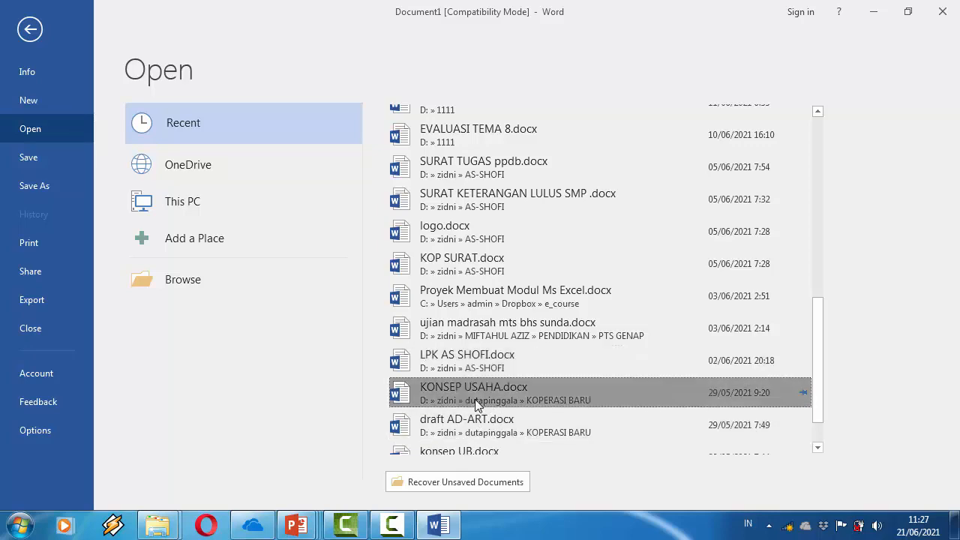
key(Escape)
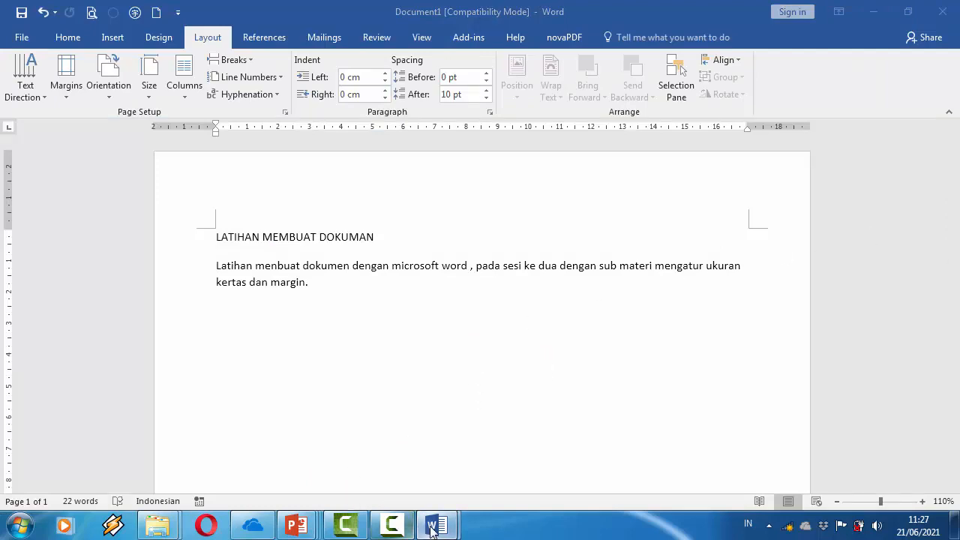
mouse_move(437, 525)
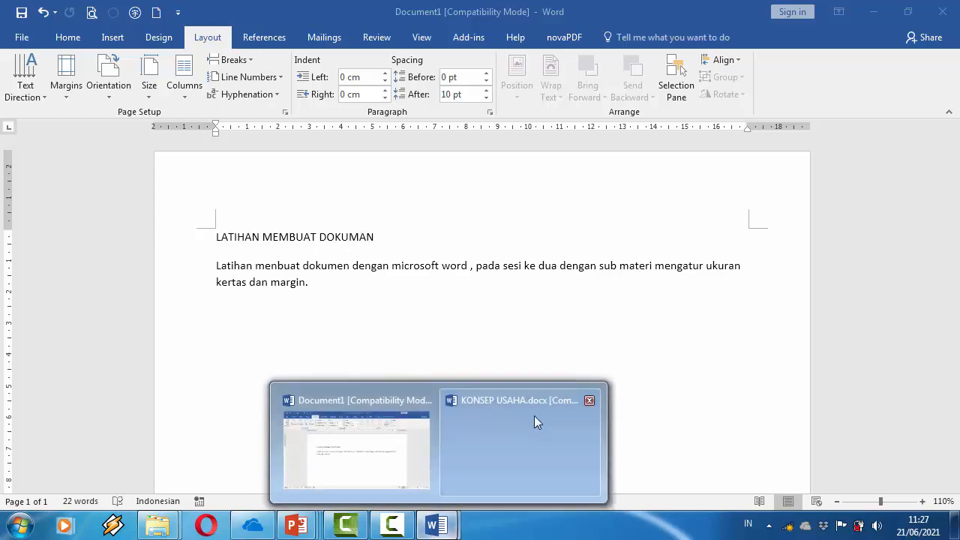
mouse_move(529, 448)
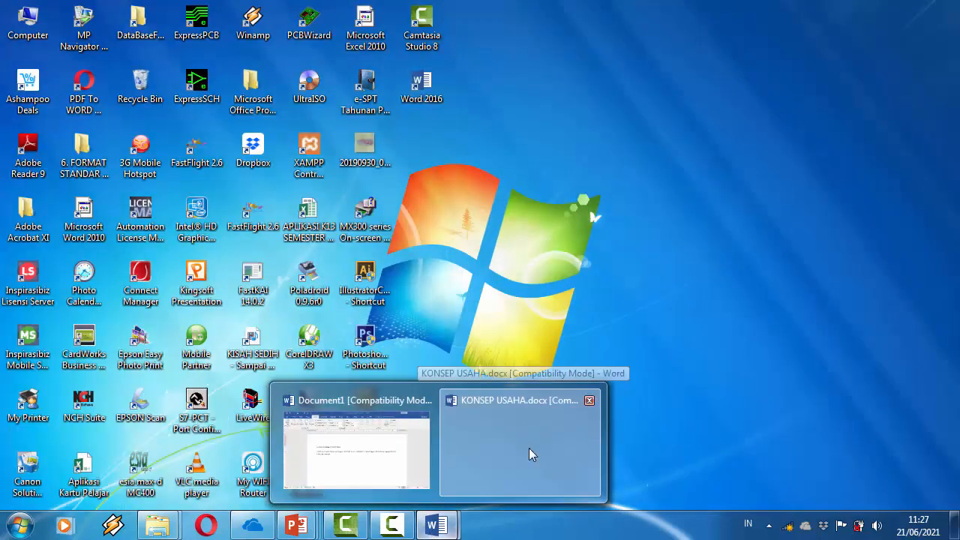
click(589, 404)
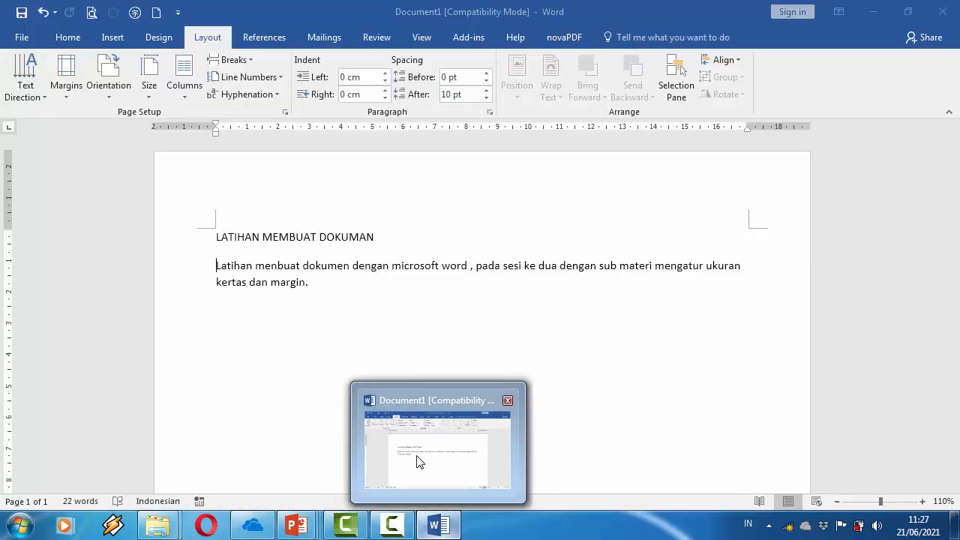
Step: Correct the last word of the heading to "DOKUMEN"
click(369, 237)
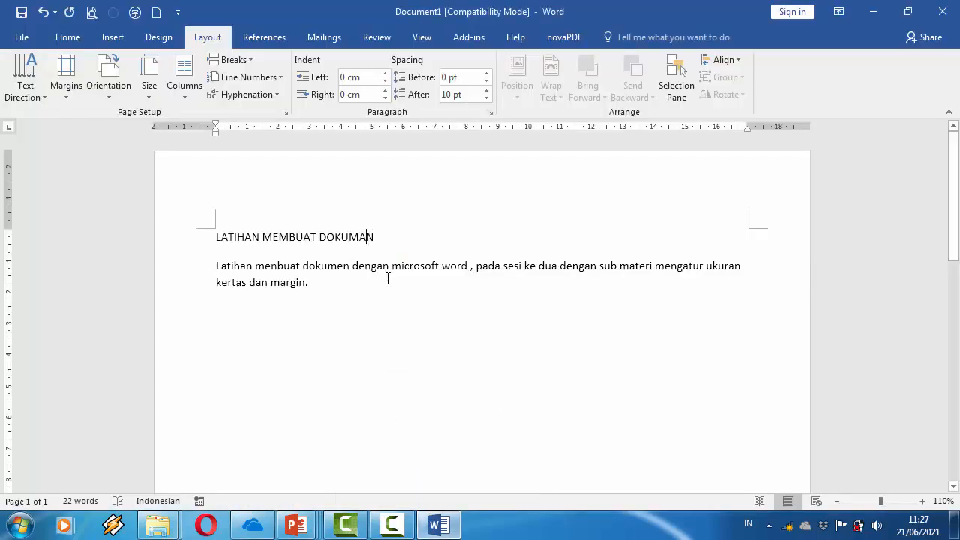
key(BackSpace)
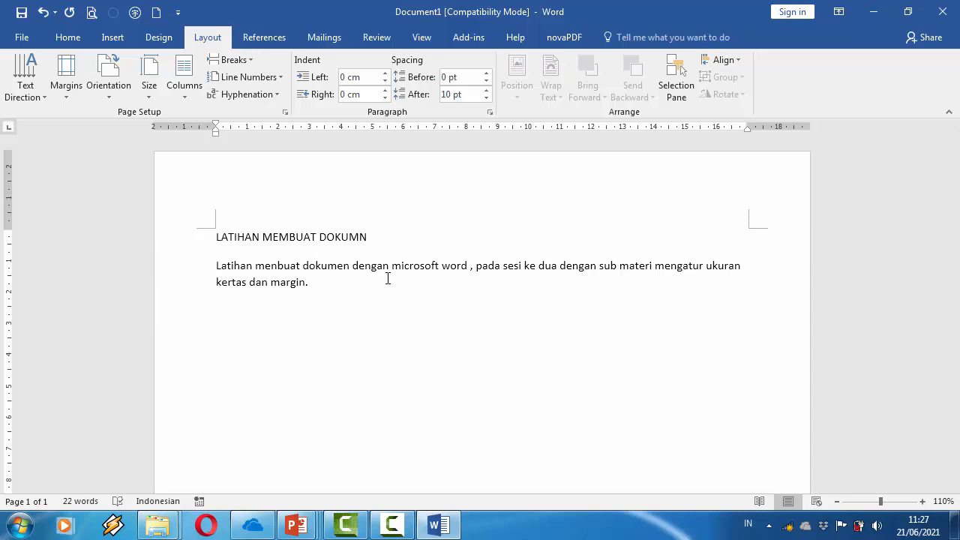
text(e)
key(BackSpace)
text(E)
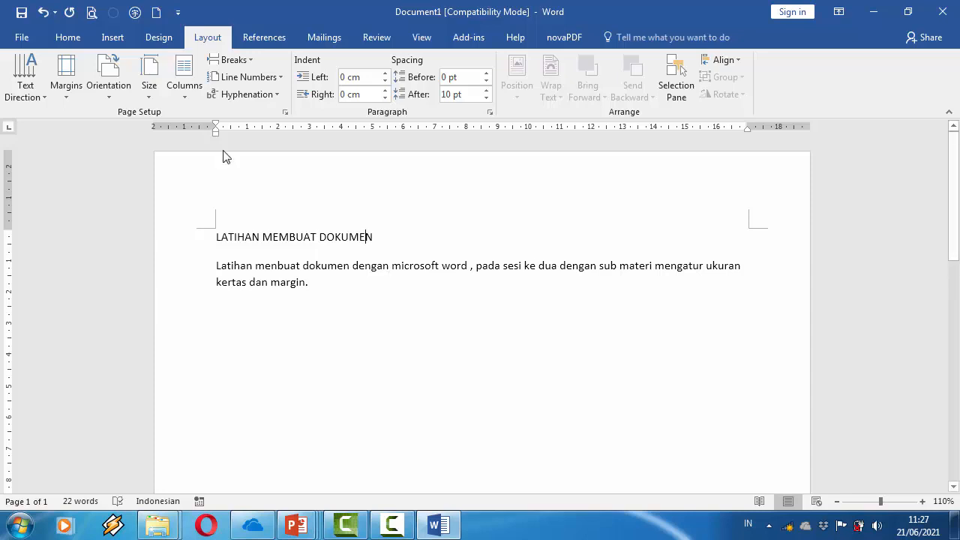
Step: Place the cursor at the end of the paragraph and change the page orientation to Landscape
click(333, 352)
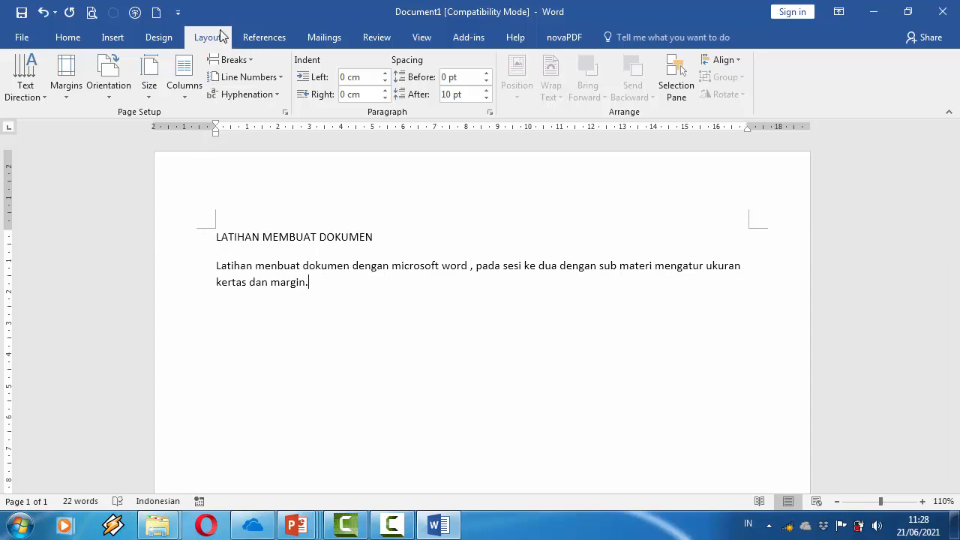
click(110, 98)
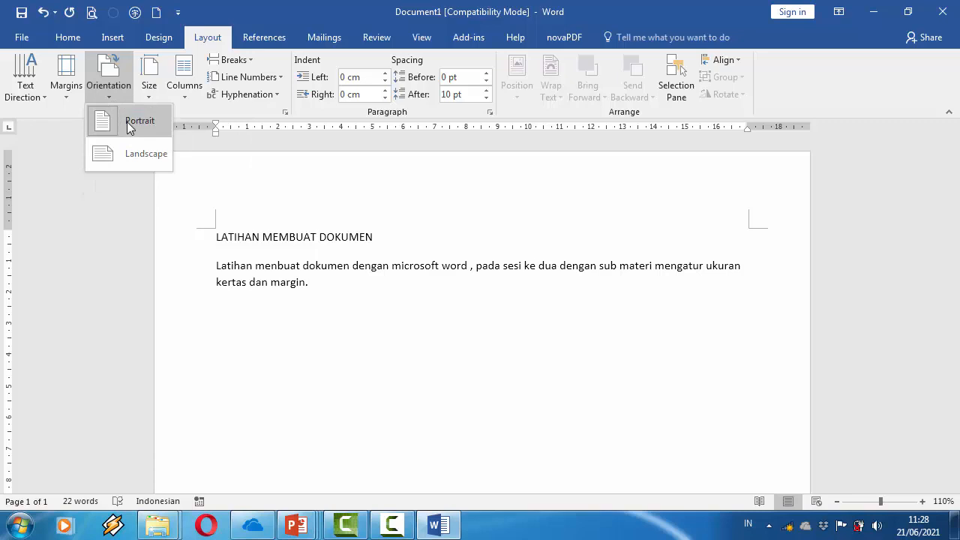
click(112, 157)
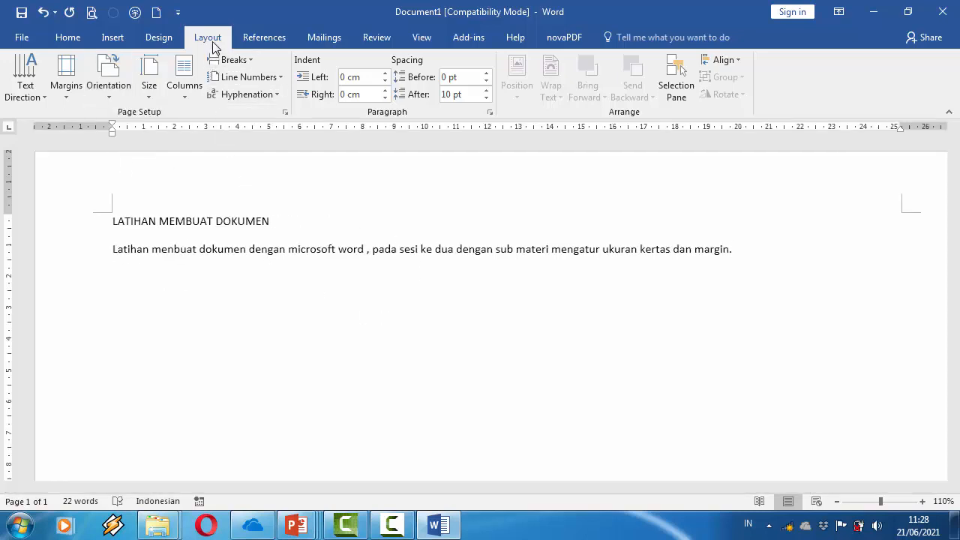
Step: Check the landscape page in the print preview and return to the document
click(22, 39)
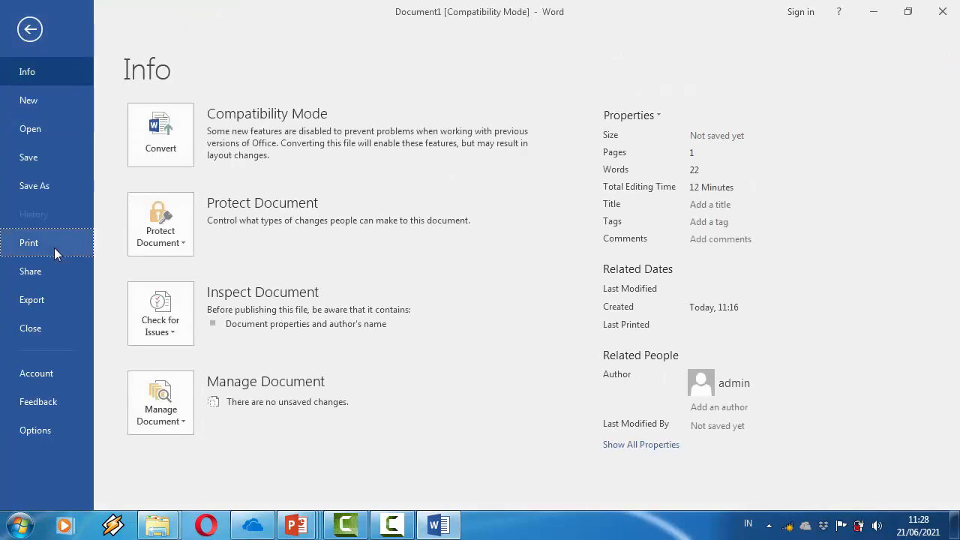
click(54, 248)
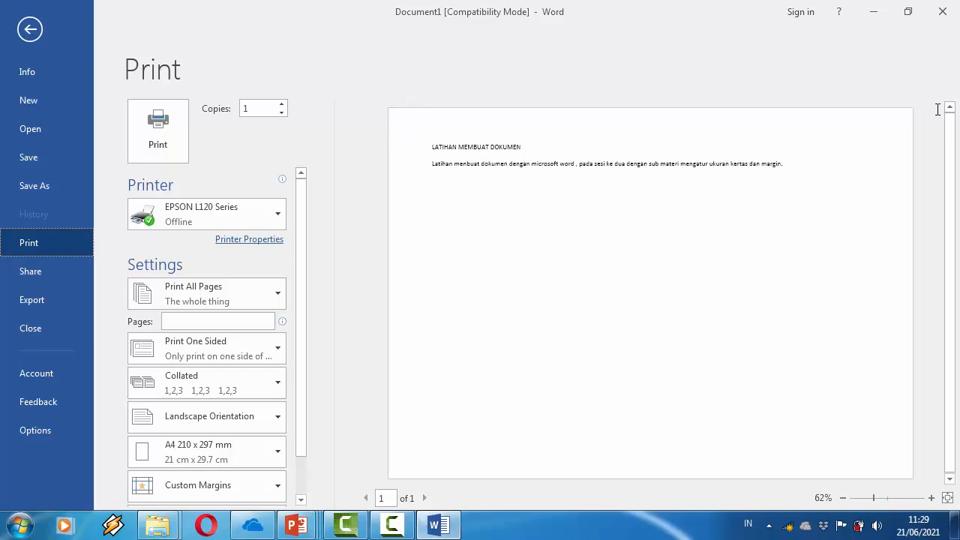
click(33, 33)
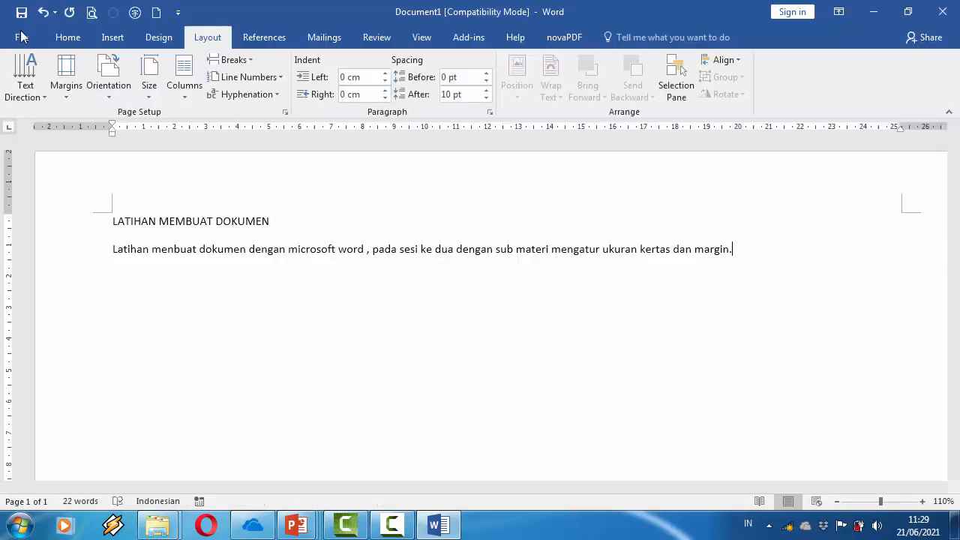
Step: Set the page orientation to Portrait and check the page in the print preview
click(113, 89)
click(132, 124)
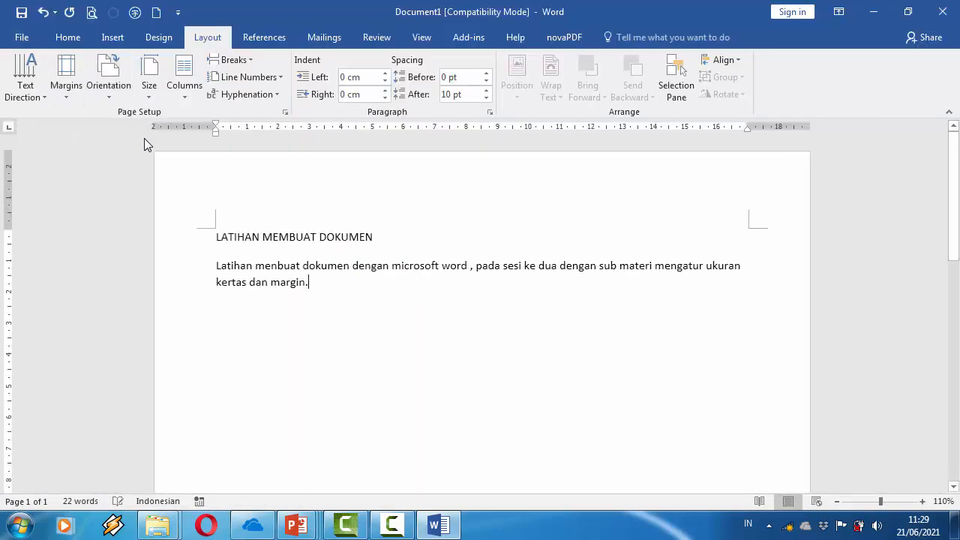
click(21, 36)
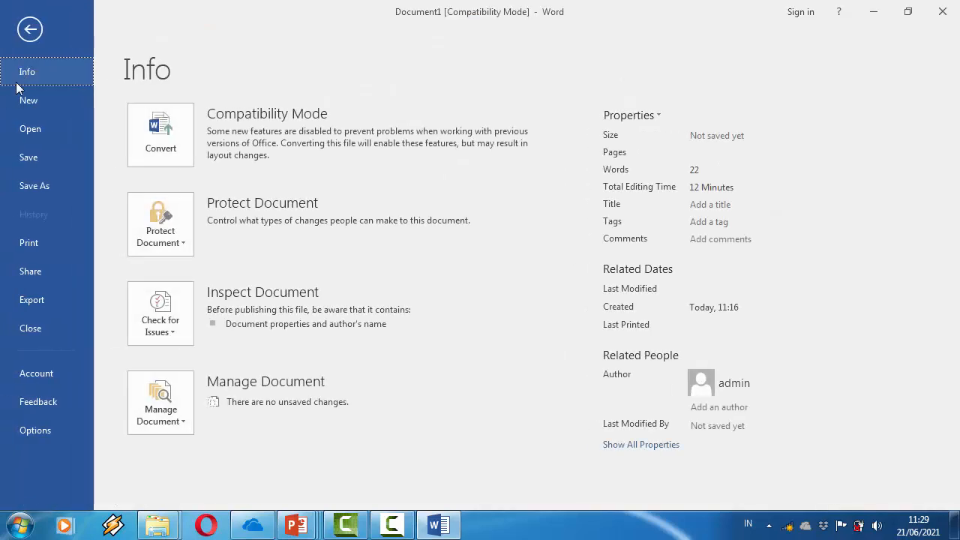
click(30, 245)
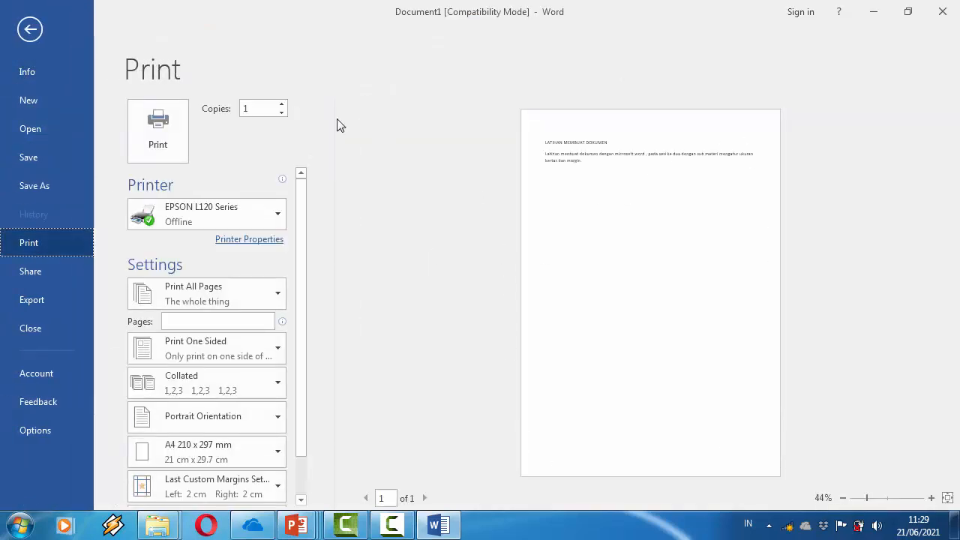
click(30, 30)
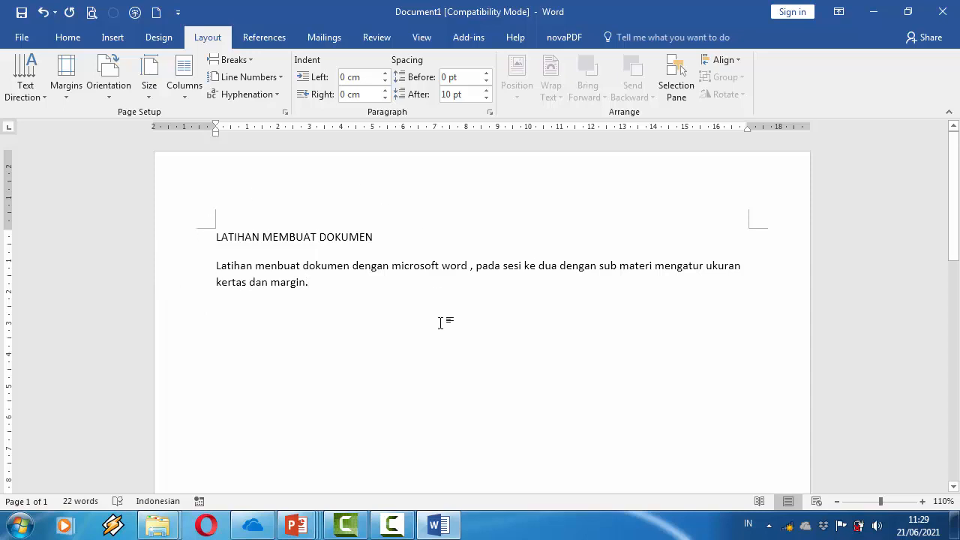
click(120, 93)
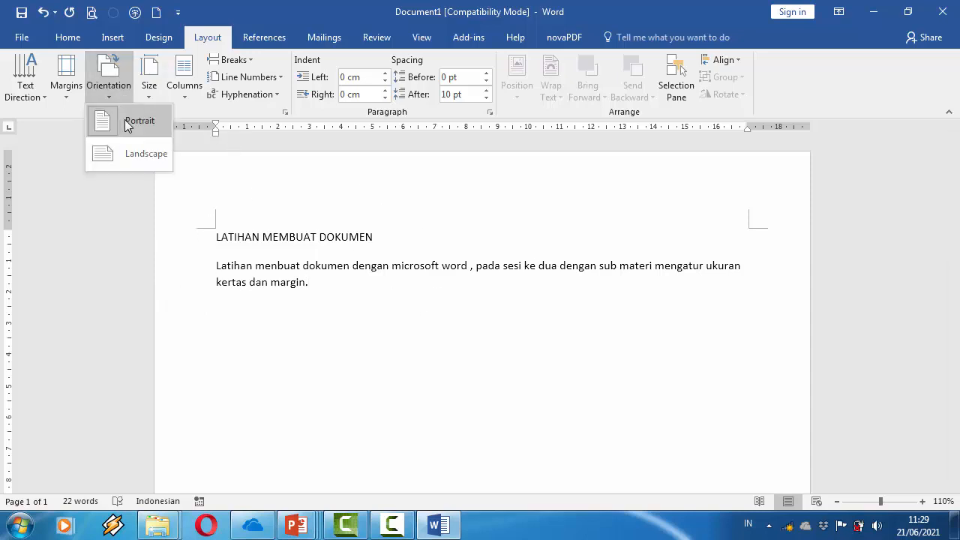
click(127, 125)
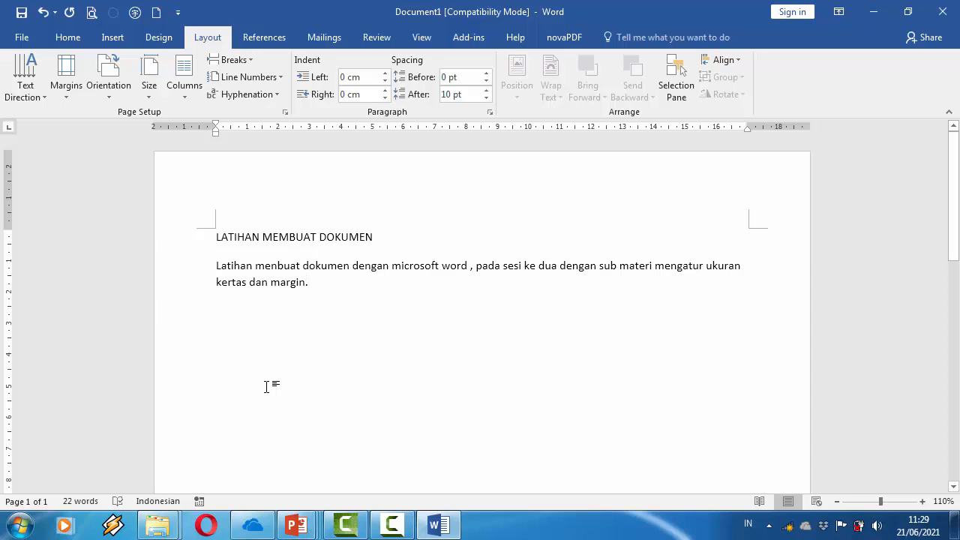
Step: Browse the list of available fonts and close it without choosing one
click(69, 39)
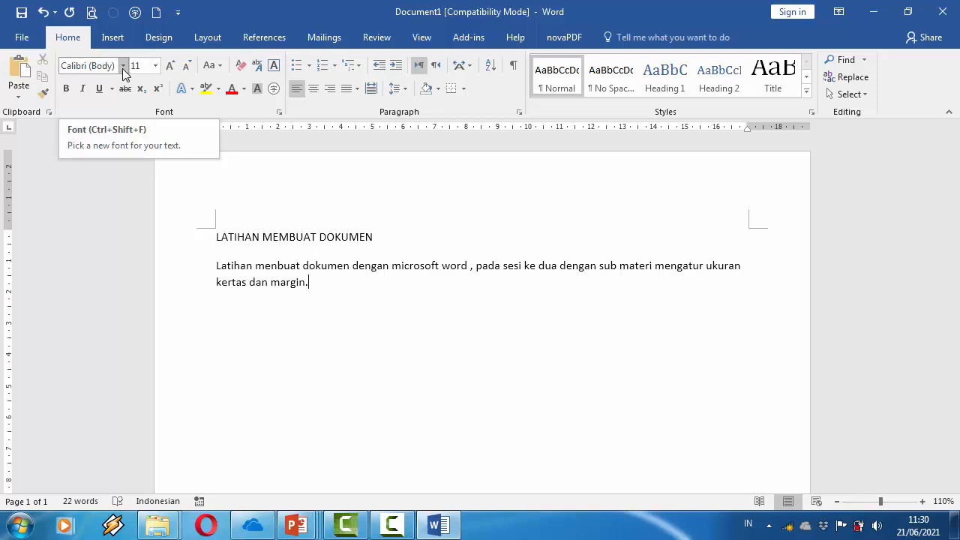
click(124, 72)
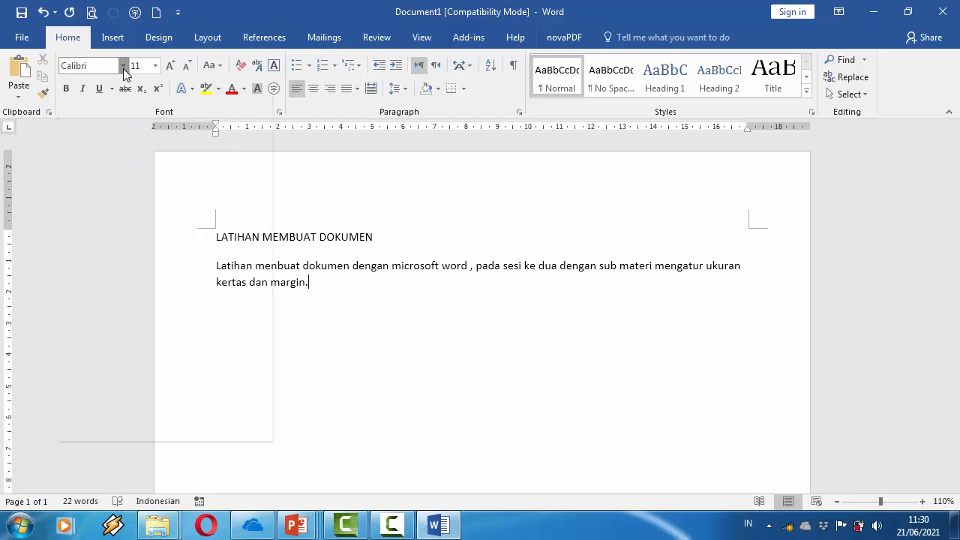
drag(264, 104, 265, 109)
drag(266, 111, 264, 253)
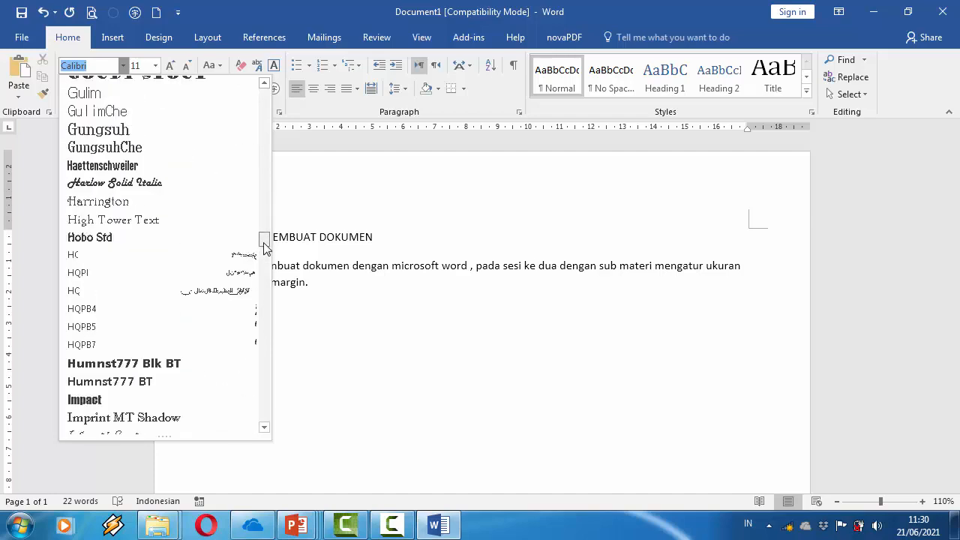
click(309, 216)
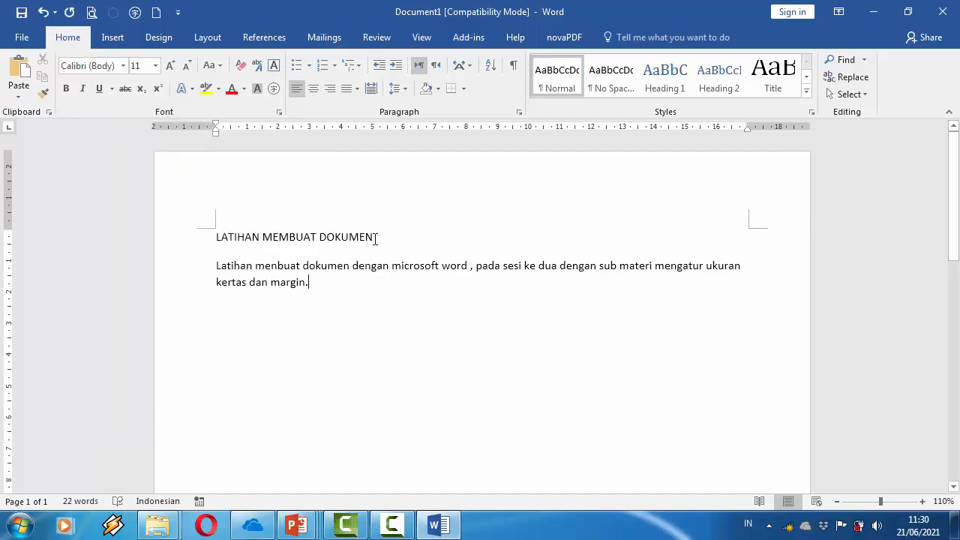
Step: Try Times New Roman, Aharoni and Algerian on the heading, and set its font to Cooper Black
drag(375, 237, 225, 245)
click(123, 70)
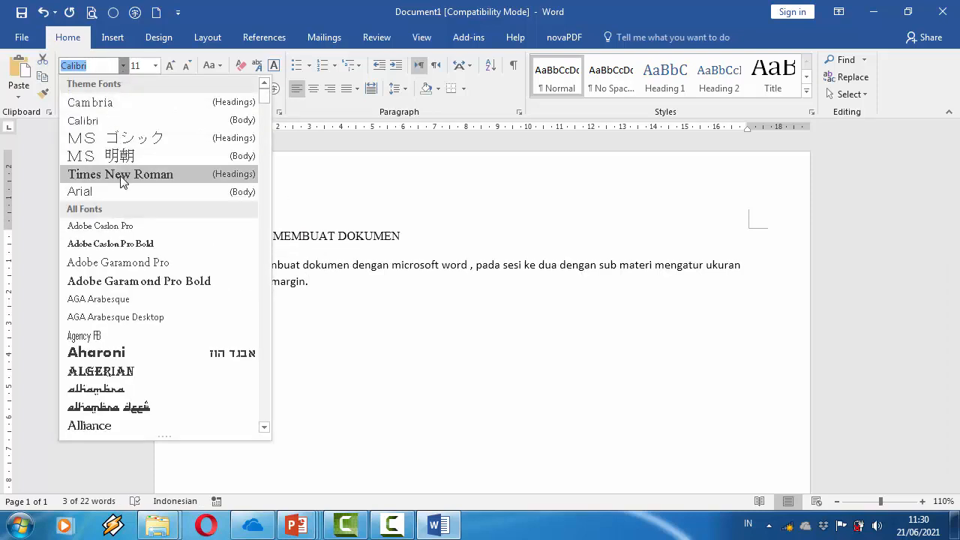
click(118, 174)
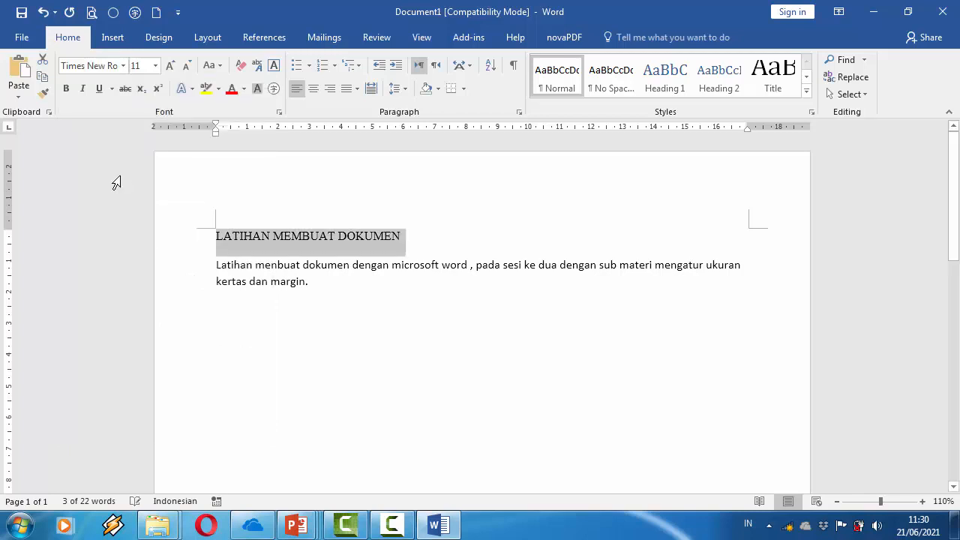
click(123, 66)
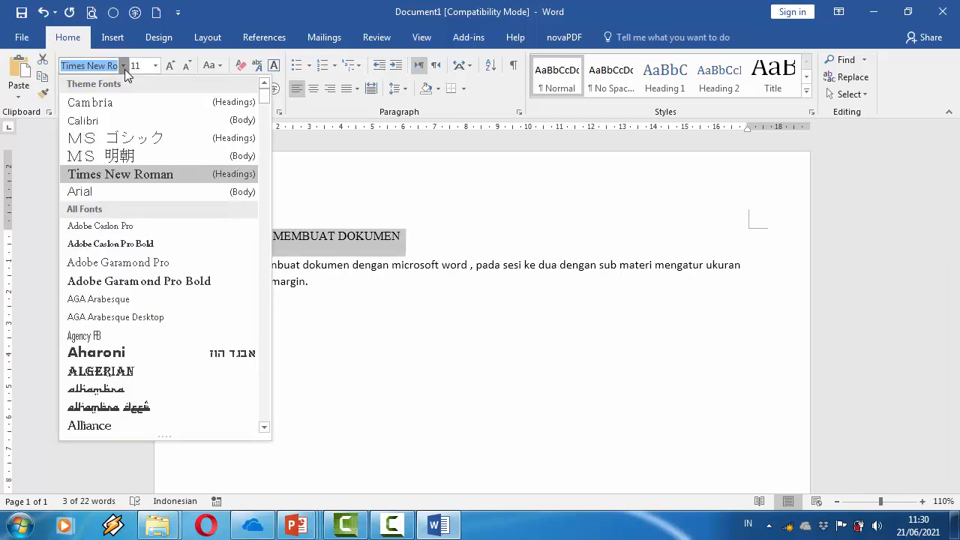
click(108, 352)
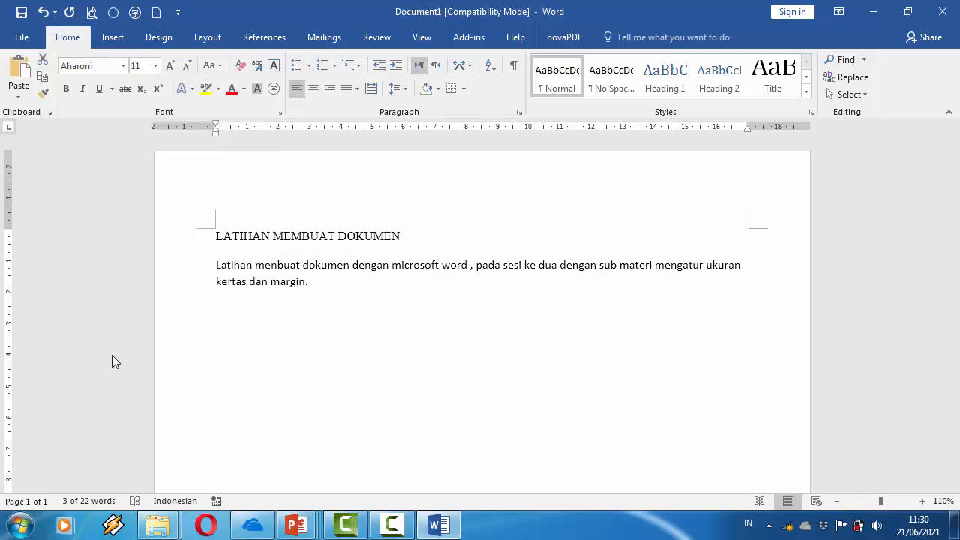
click(127, 66)
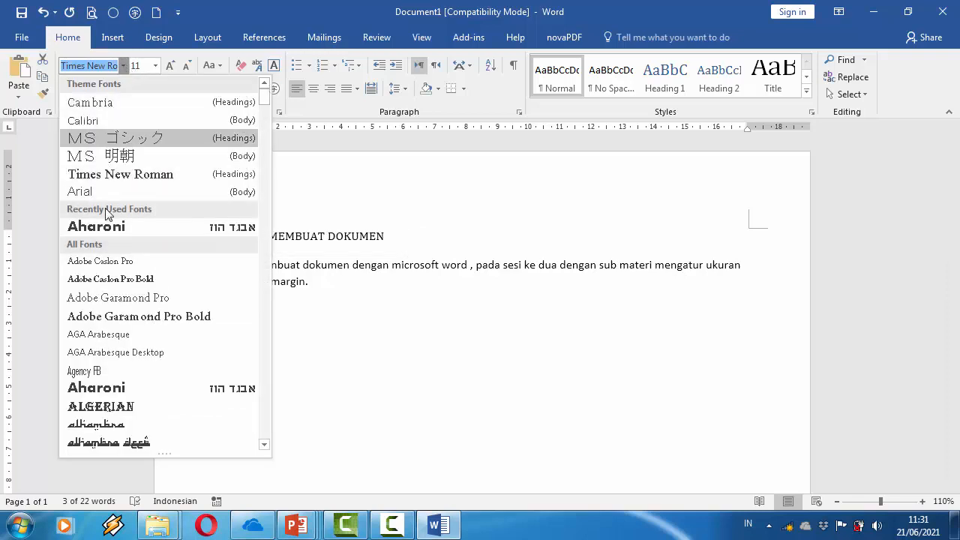
click(99, 409)
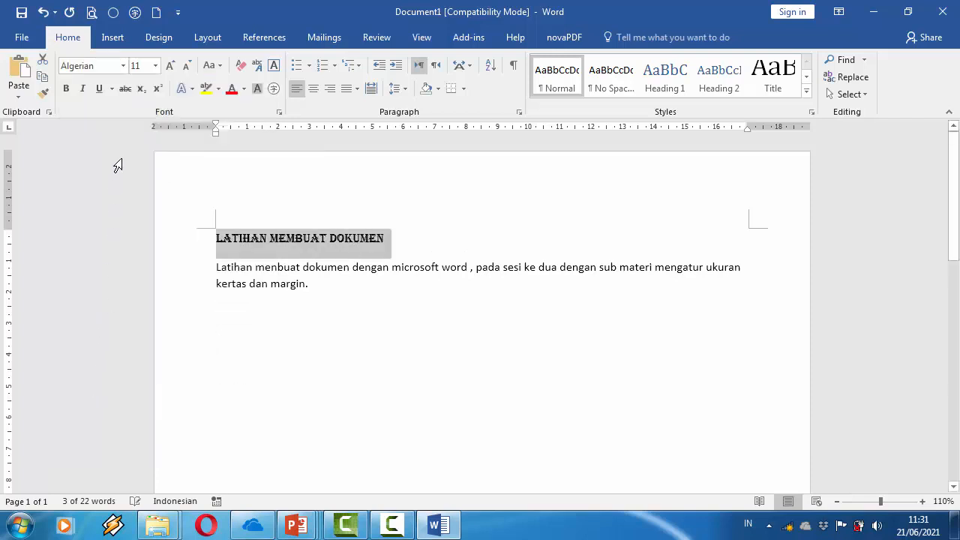
click(123, 65)
drag(266, 100, 265, 184)
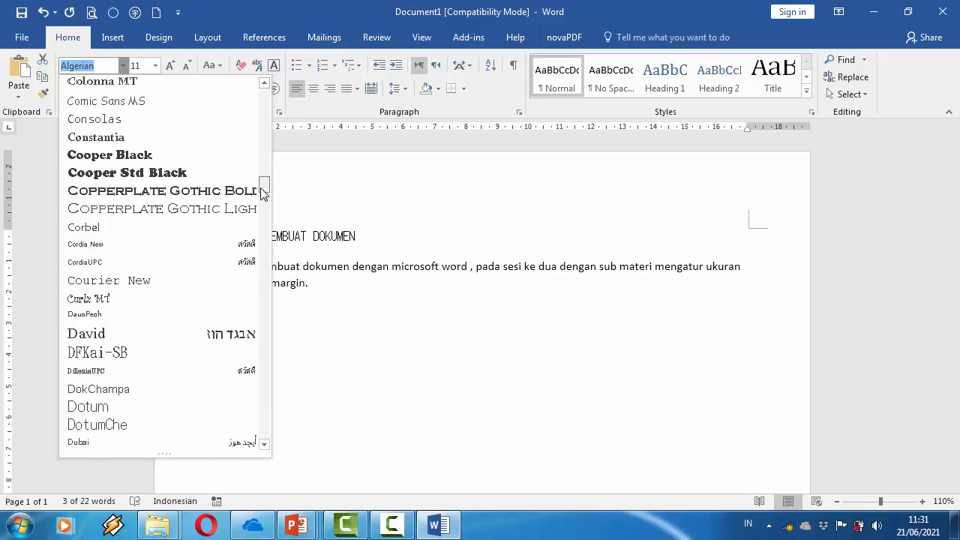
click(126, 157)
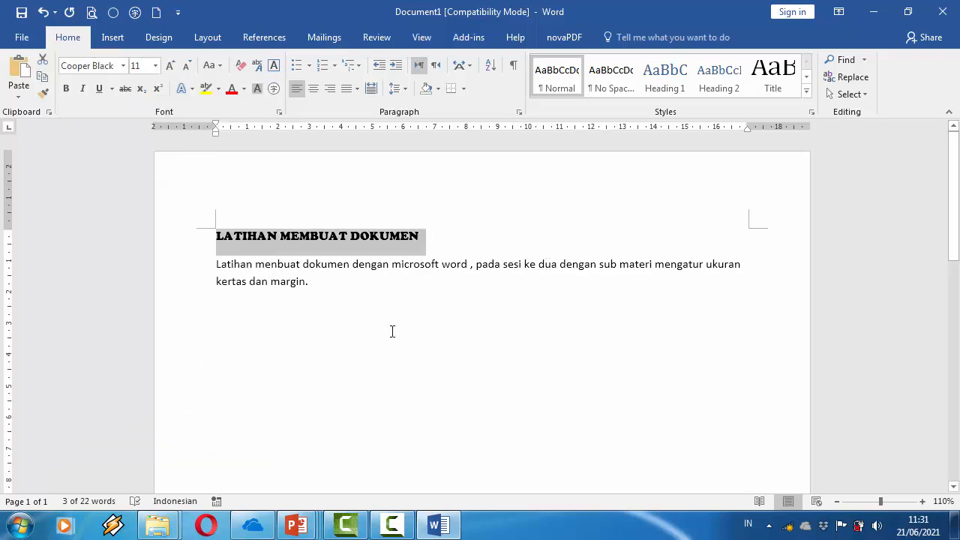
Step: Place the cursor on a new line below the paragraph and set its font to Cooper Black
click(221, 307)
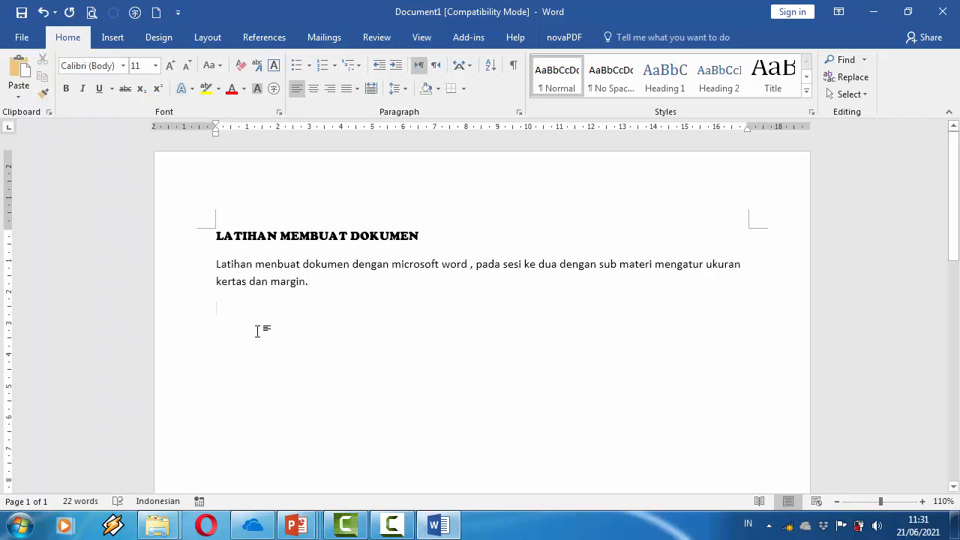
click(124, 66)
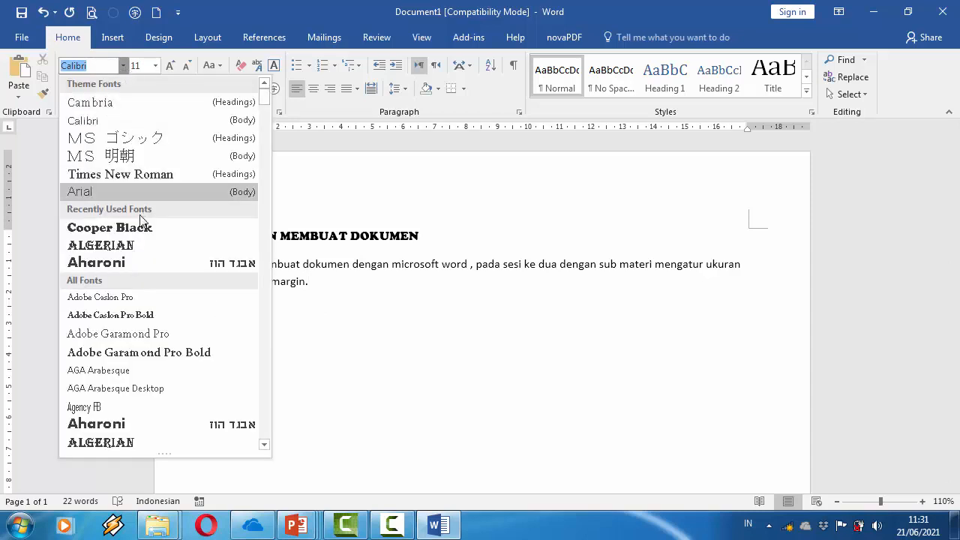
click(139, 229)
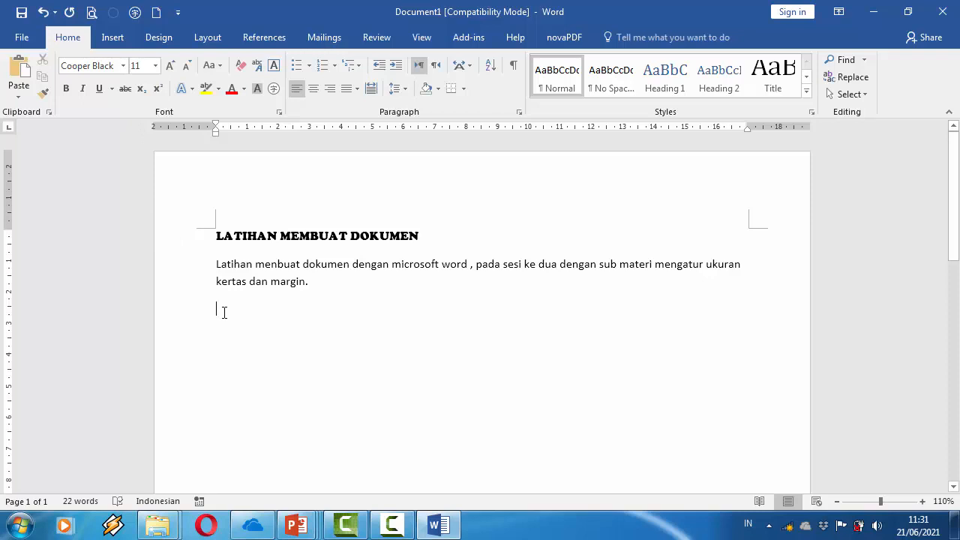
Step: Write "Selain Mengatur ukuran kertas, di materi ini juga dibahas mengenai perubahan jenis font, ukuran font serta setingan warna font." on the new line
text(Selain)
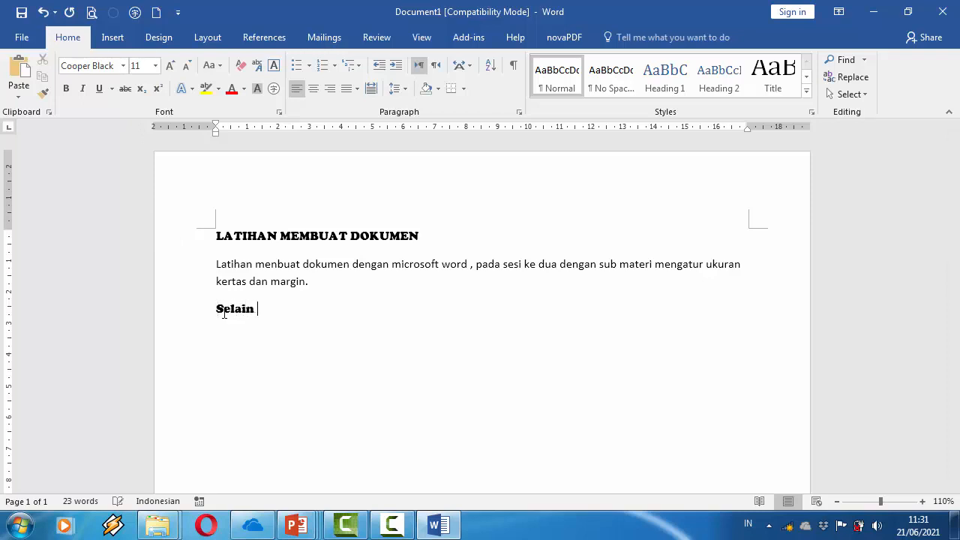
text( Mengatur u)
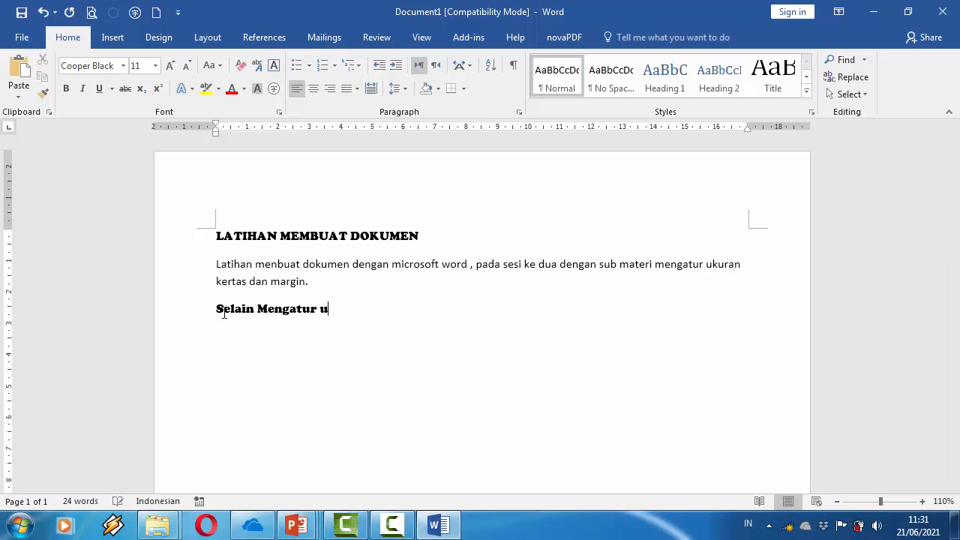
text(kuran kertas)
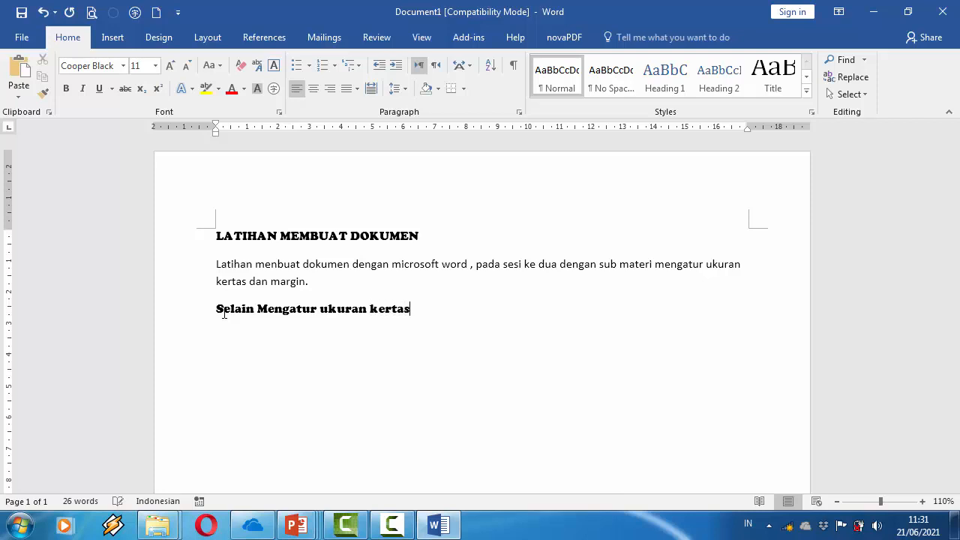
text(, di materi ini jug)
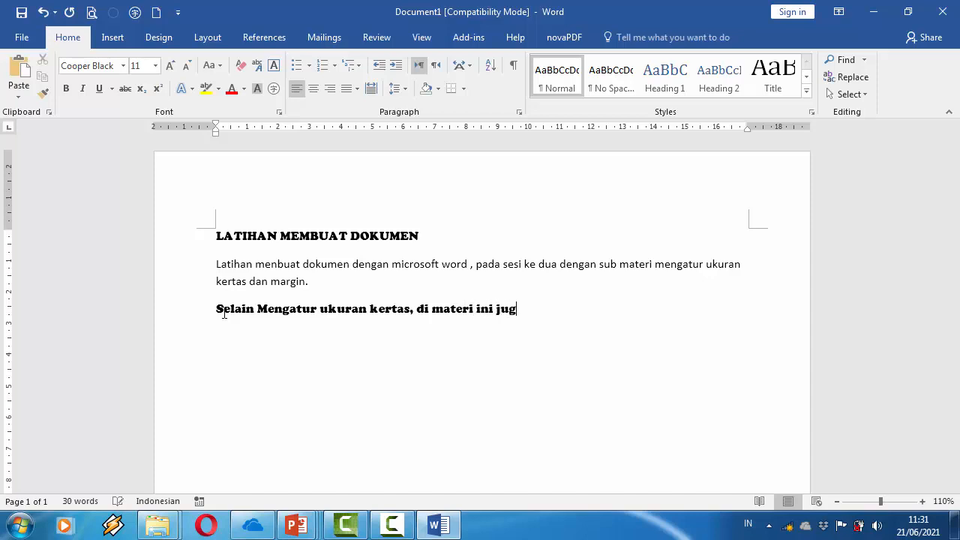
text(a dibahas menge)
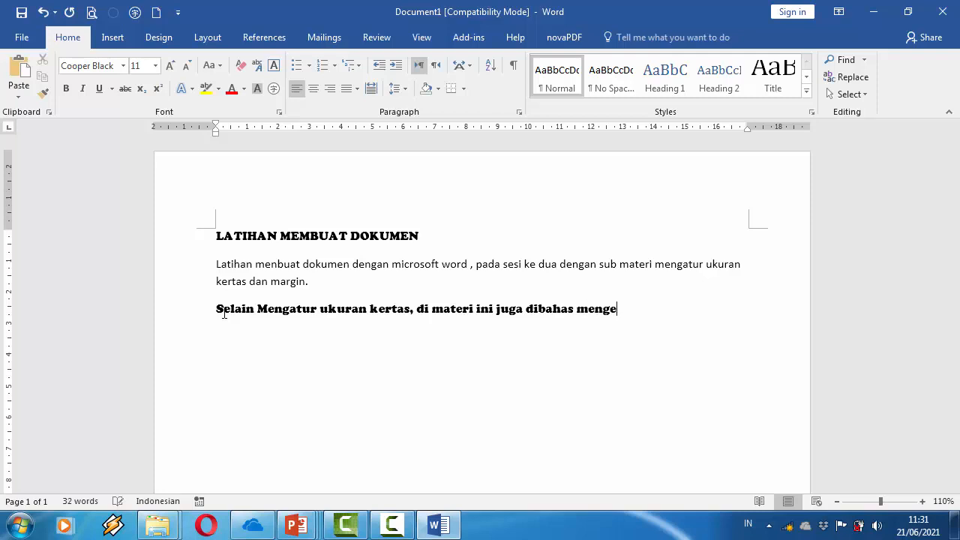
text(nai perubahan jenis font)
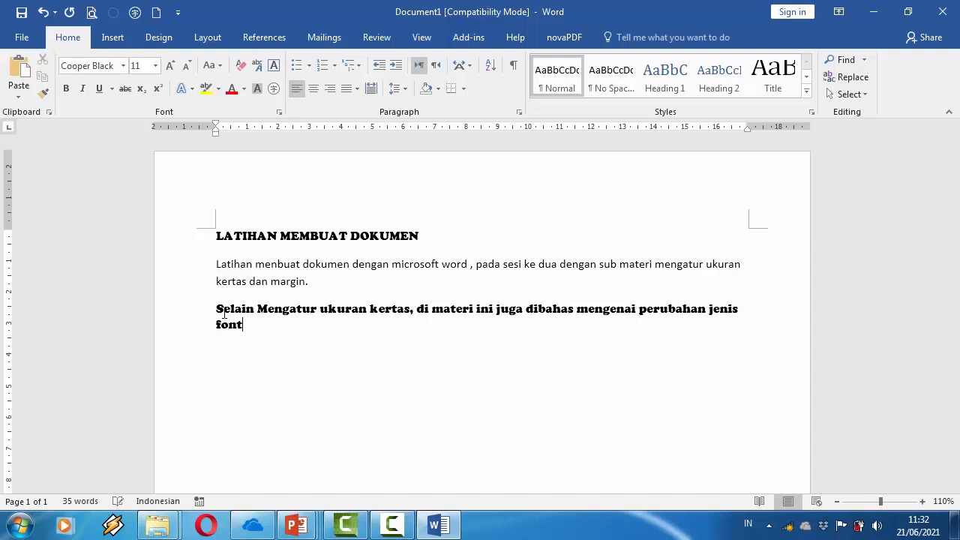
text(, ukuran font serta setingan warna)
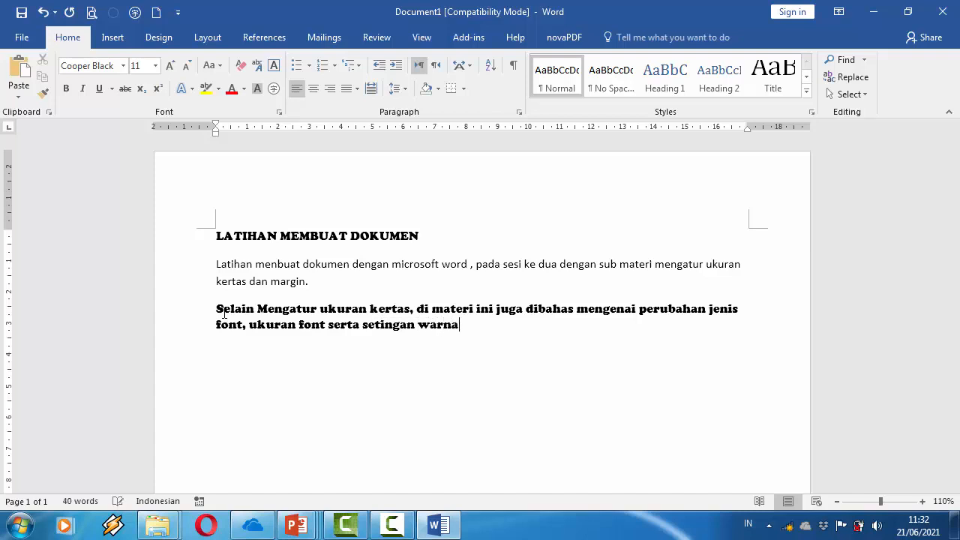
text( font.)
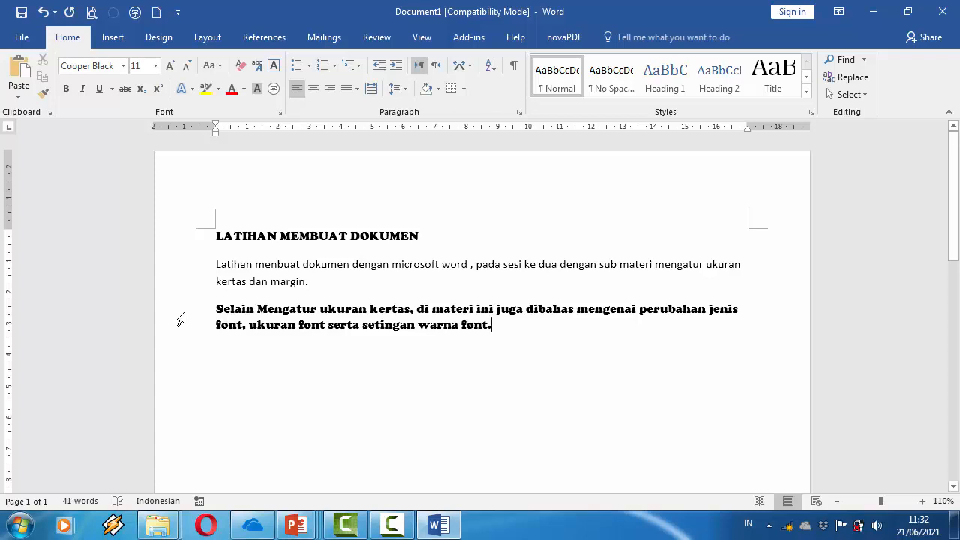
click(447, 349)
Step: Move the words "MEMBUAT DOKUMEN" to the start of the heading, before "LATIHAN"
drag(422, 236, 283, 235)
drag(308, 235, 216, 236)
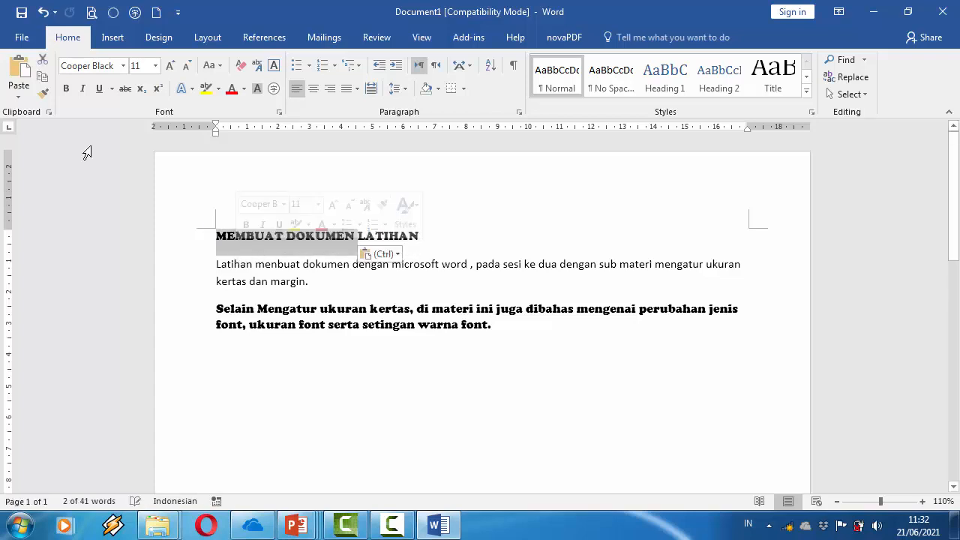
click(426, 236)
Step: Set the font size of the whole heading to 26
drag(391, 237, 215, 234)
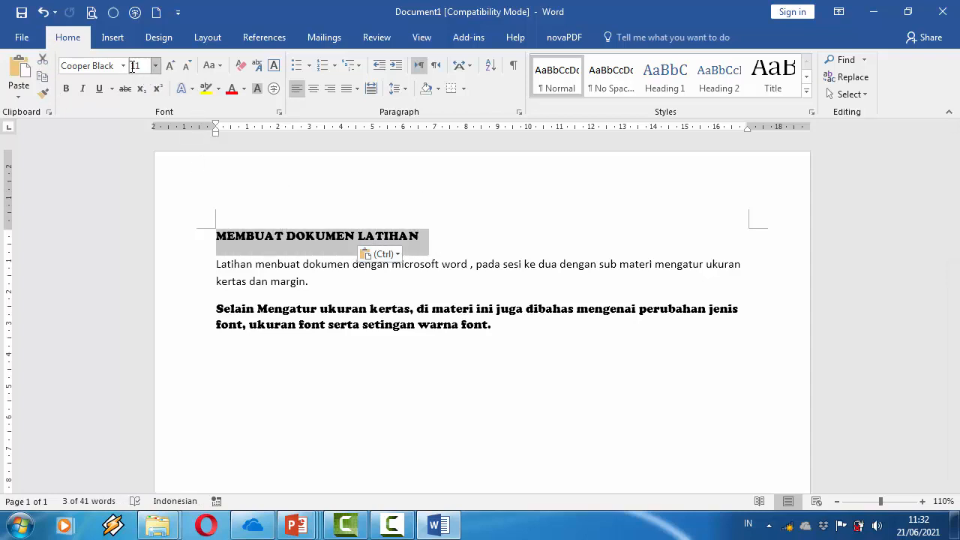
click(156, 67)
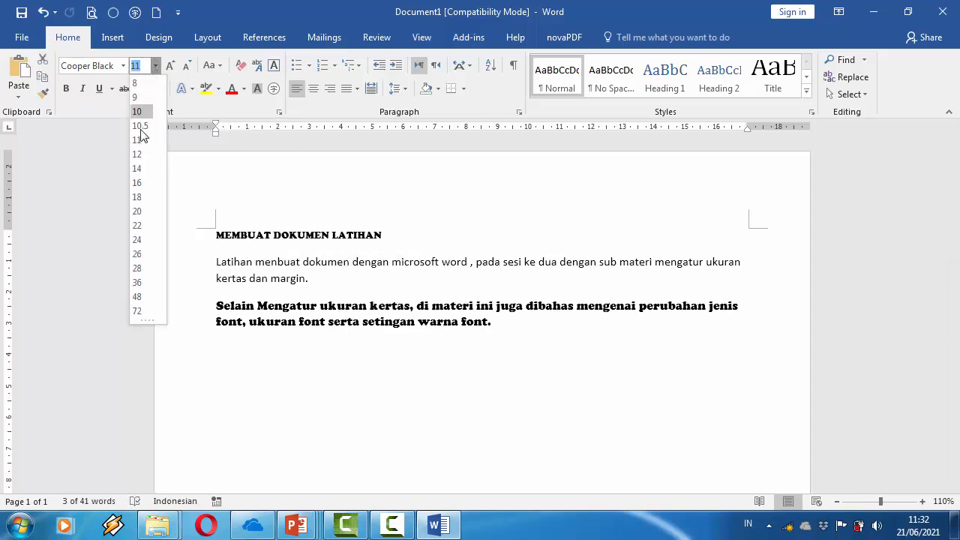
click(135, 255)
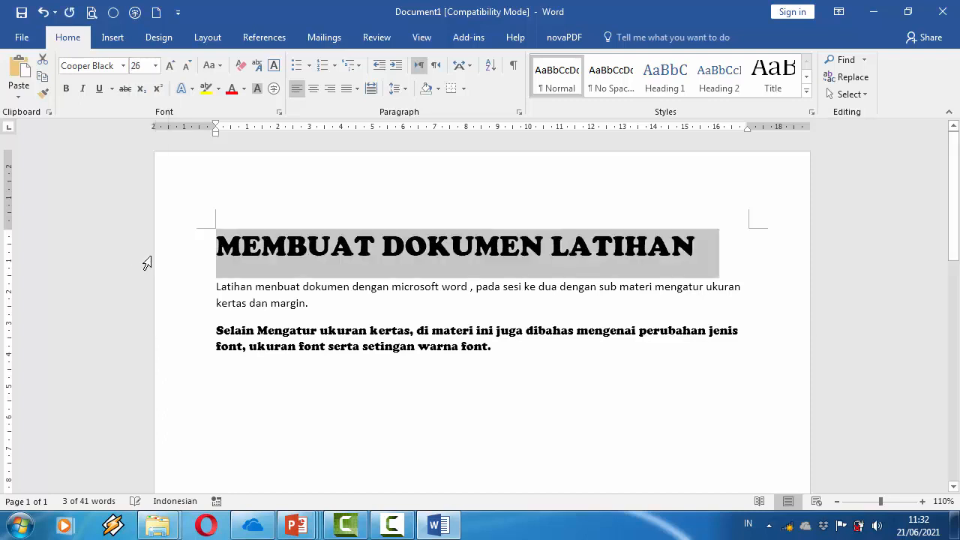
click(366, 268)
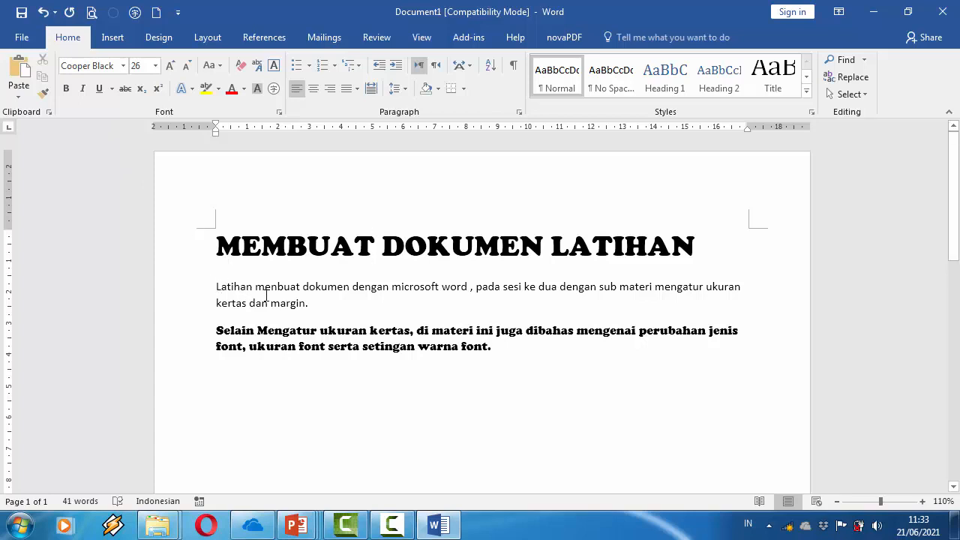
Step: Start a new paragraph after the last sentence of the document
click(311, 303)
click(507, 348)
key(Return)
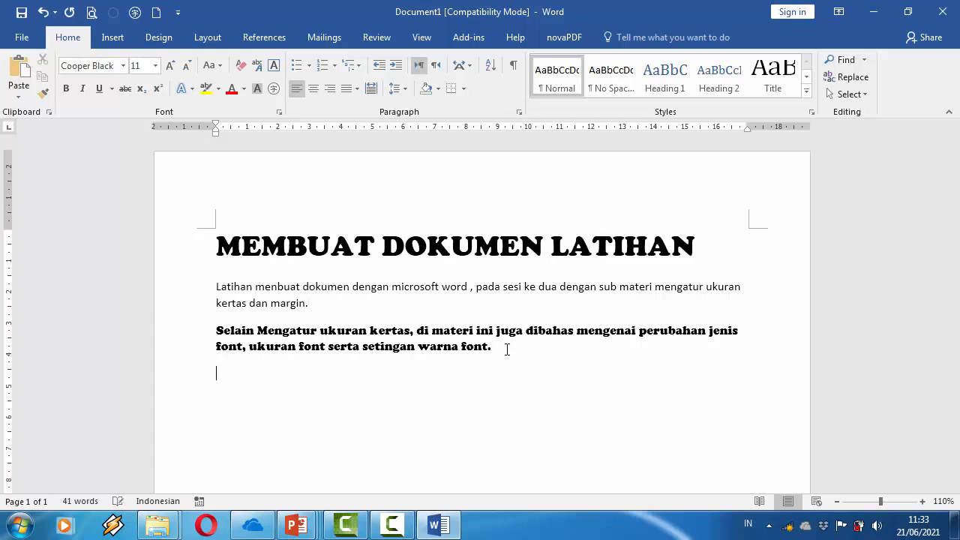
Step: Turn on bold formatting for the new empty paragraph at the end of the document
click(66, 92)
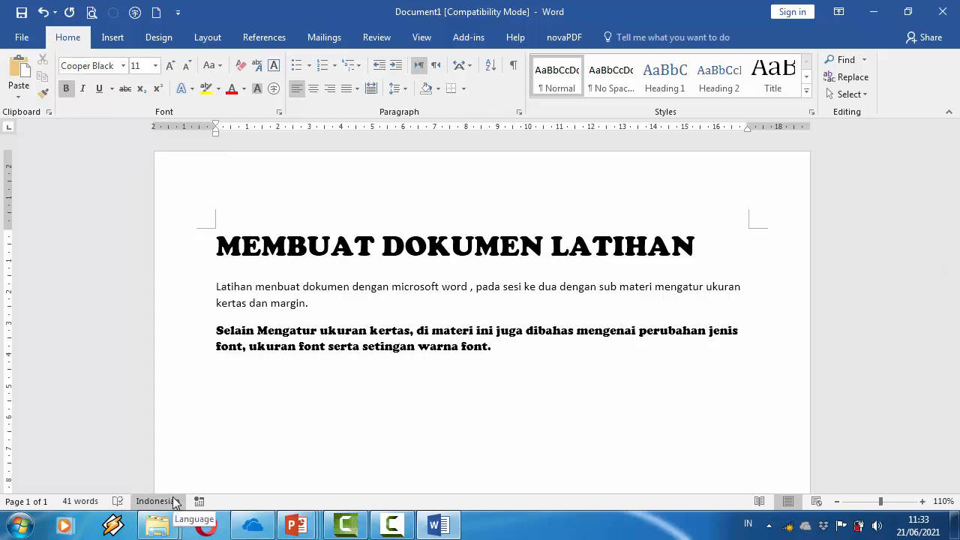
text(Kete)
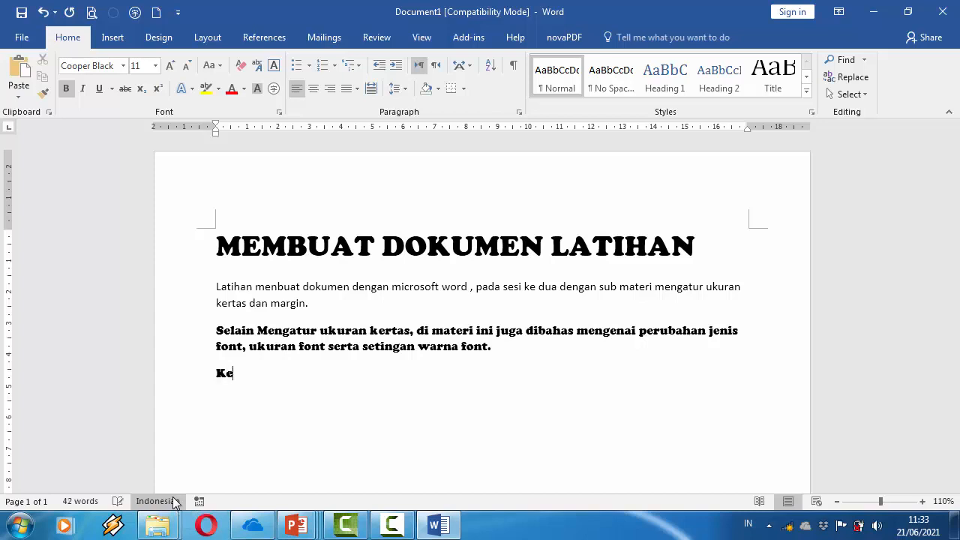
key(BackSpace)
key(BackSpace)
key(BackSpace)
key(BackSpace)
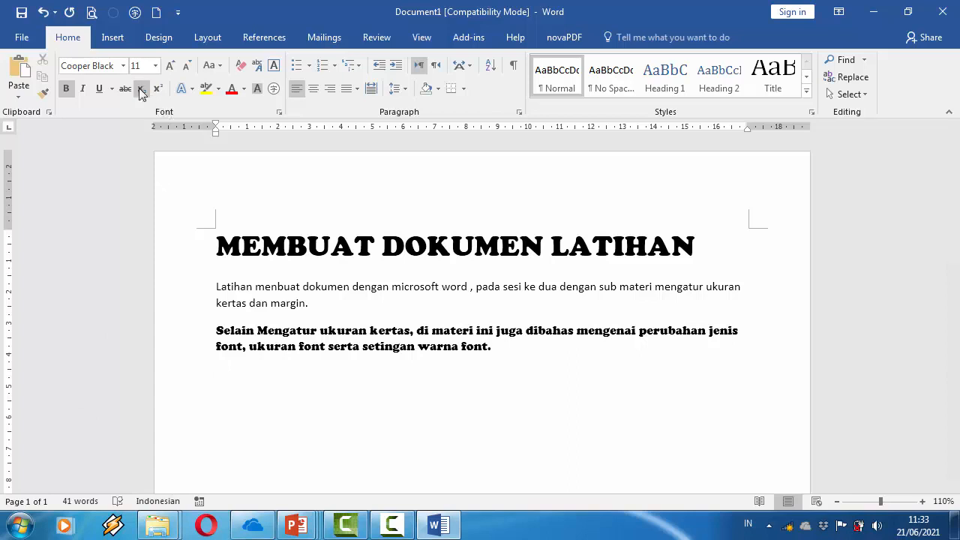
Step: Set the font to Cambria (Headings) and write "Jenis huruf yang normal bisa di buat tebal dengan memilih menu Bold" in the new paragraph
click(124, 66)
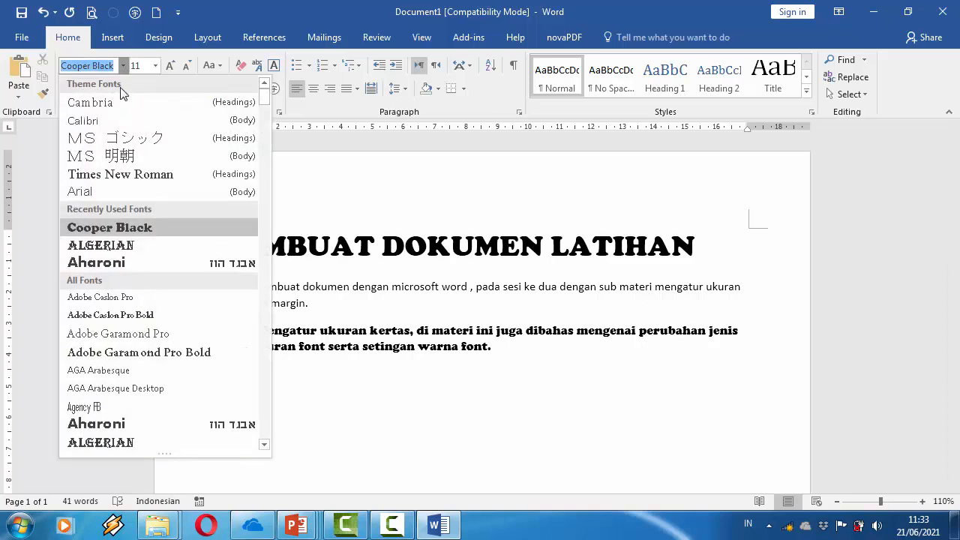
click(116, 102)
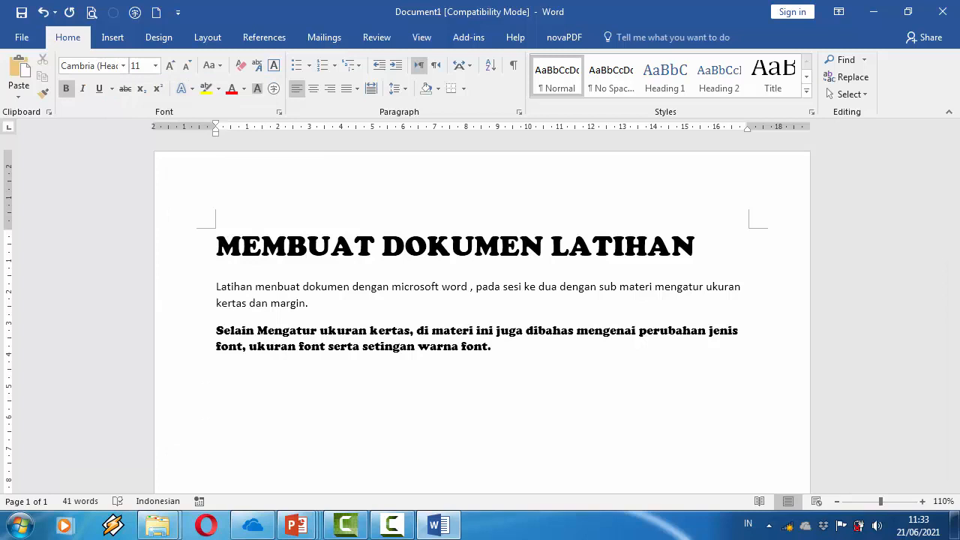
text(enis huruf yang)
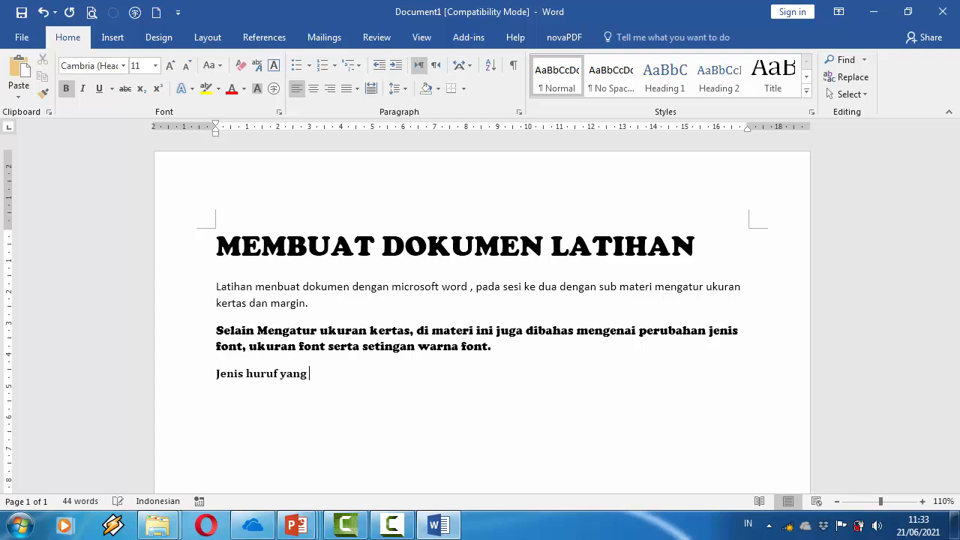
text(as)
text( bisa)
text( di b)
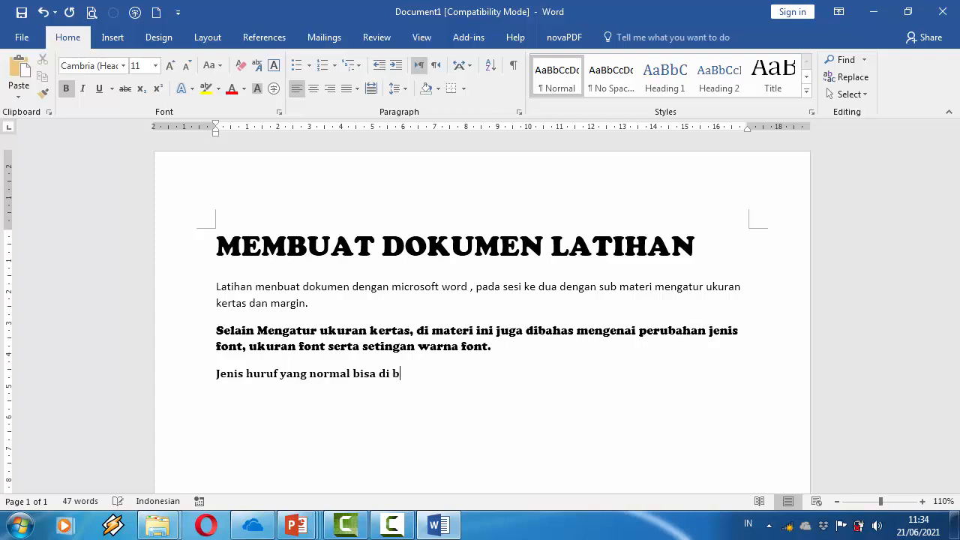
text(uat tebal dengan me)
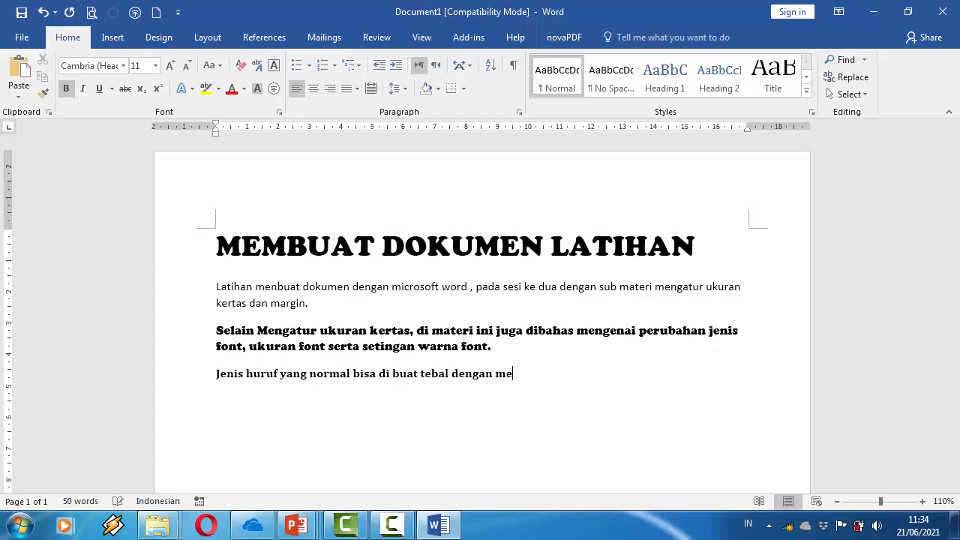
text(milih menu Bold)
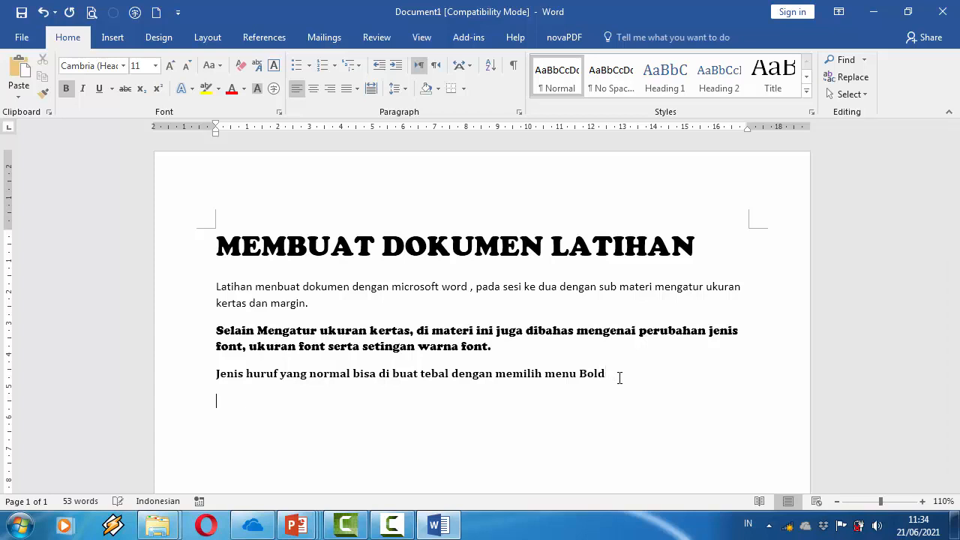
Step: Turn bold off and write "Jenis huruf yang normal" on the new line below the bold sentence
click(66, 90)
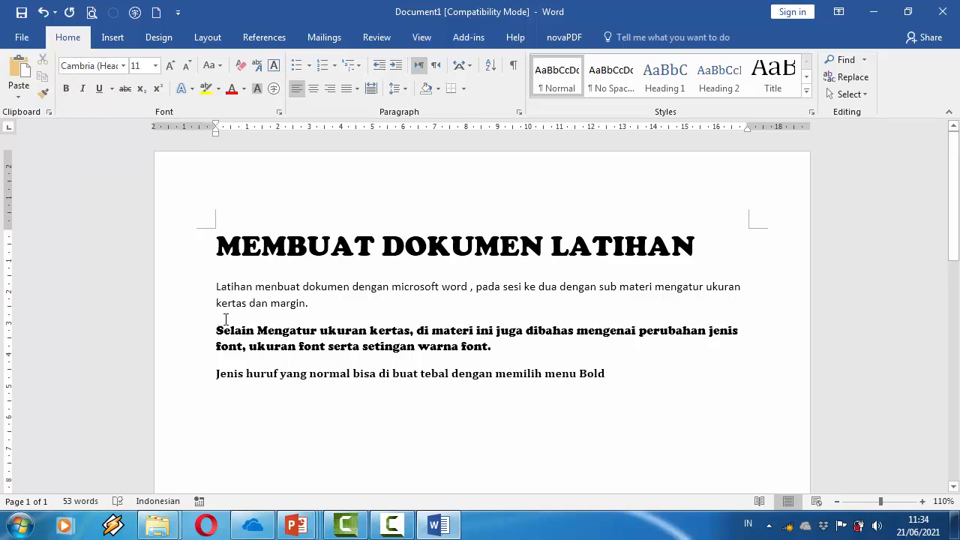
text(J)
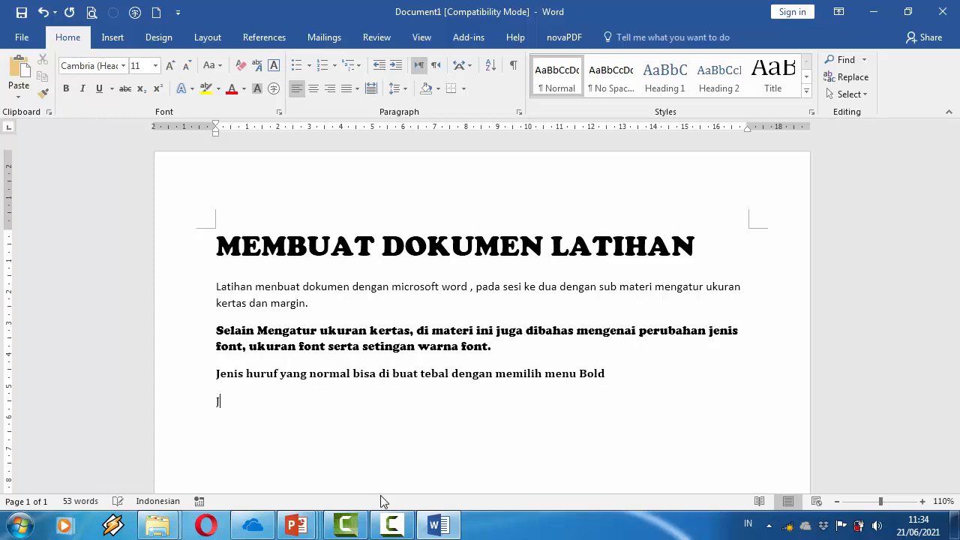
text(enis huruf yang n)
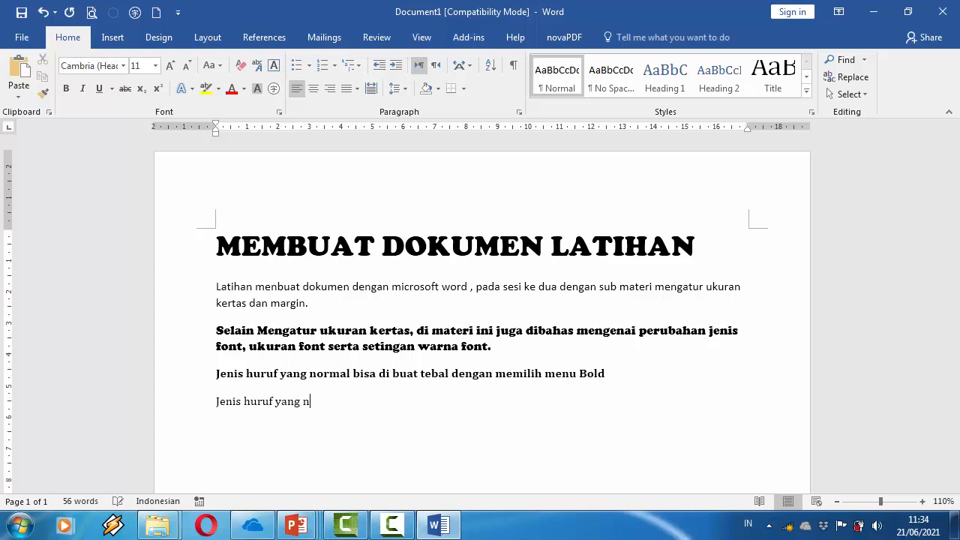
text(ormal)
Step: Continue the same line in italics with "jenis huruf apapun jika dipilih menu italic maka tulisan menjadi miring"
click(83, 89)
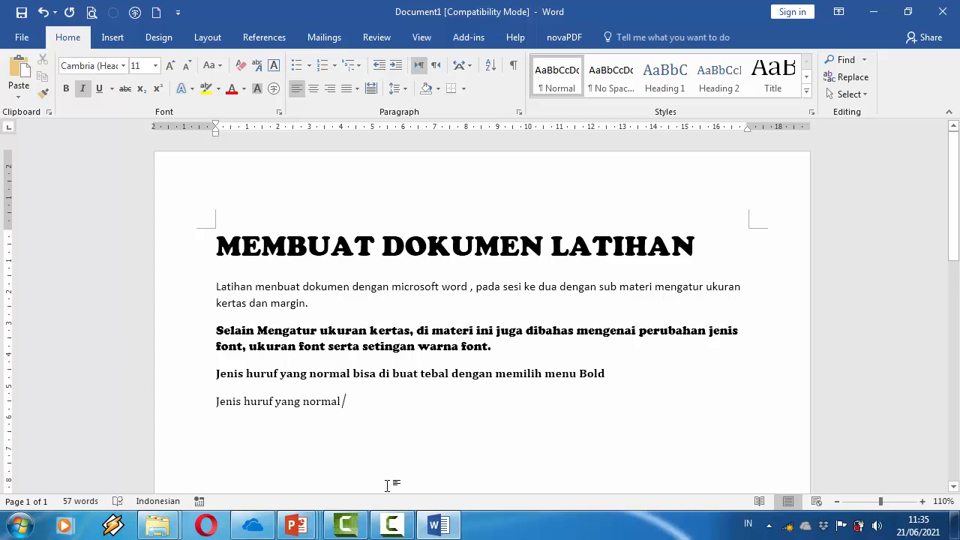
text(jenis h)
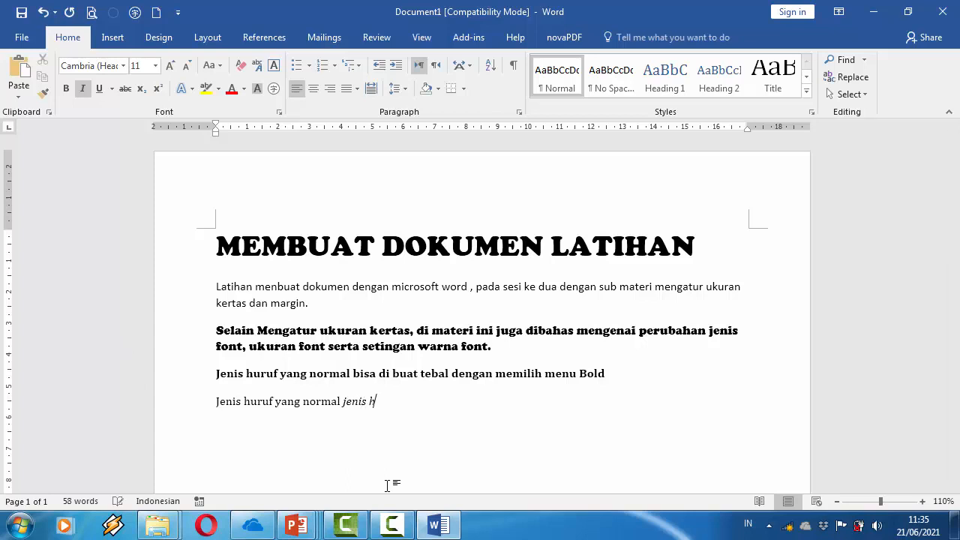
text(urf)
key(BackSpace)
key(BackSpace)
text(uf apapun jika dipilih menu itali)
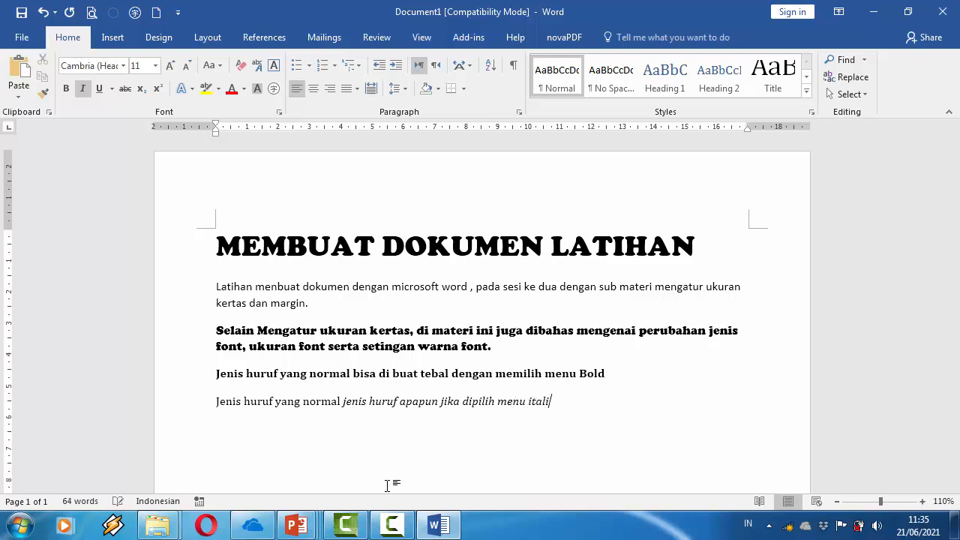
text(c maka tulisan menj)
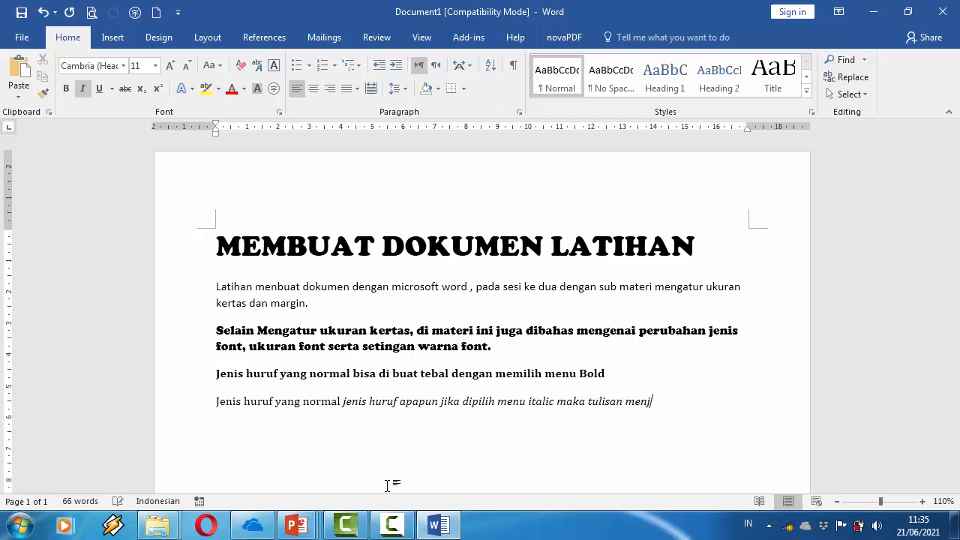
text(adi miring)
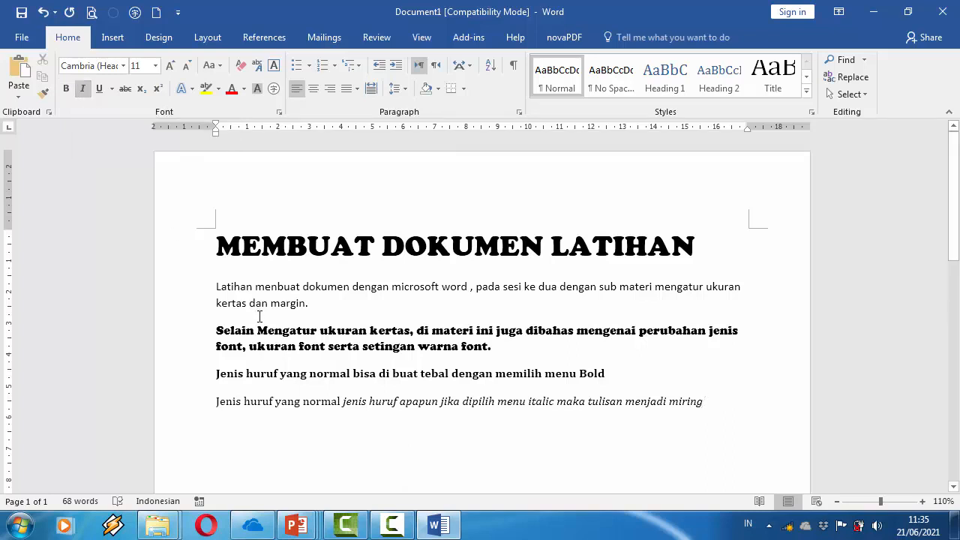
Step: Add a new paragraph reading "Tulisan yang memiliki garis bawah" in underlined, non-italic text
click(98, 89)
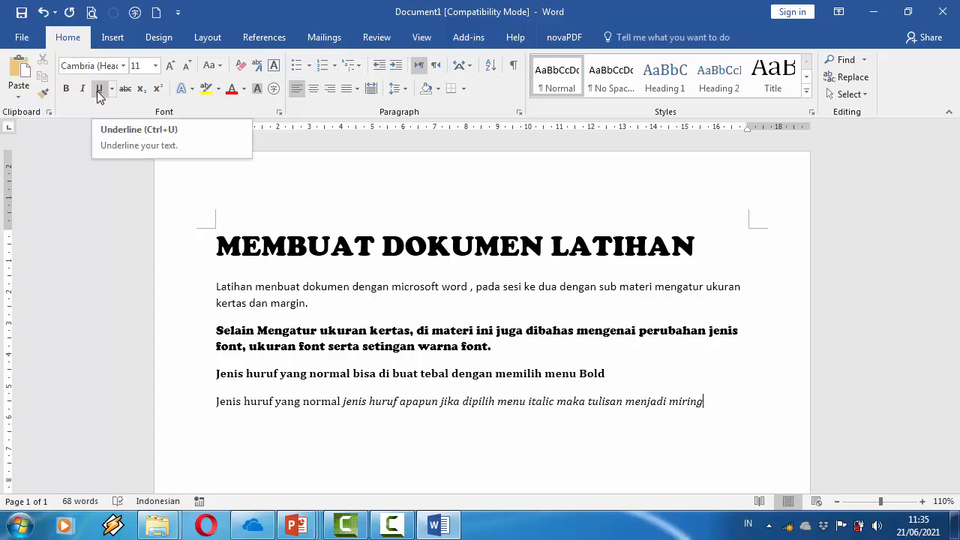
key(Return)
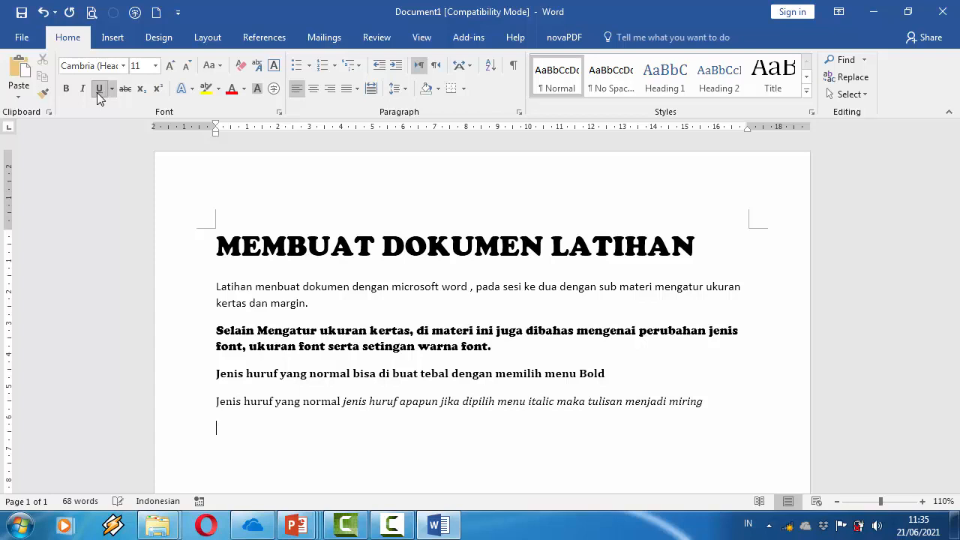
text(Tulisan yang memiliki g)
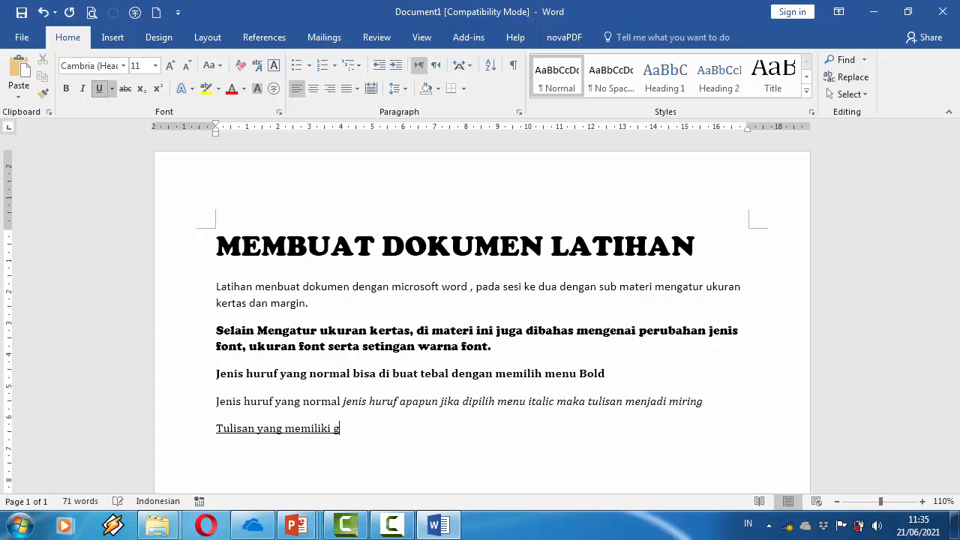
text(aris bawah)
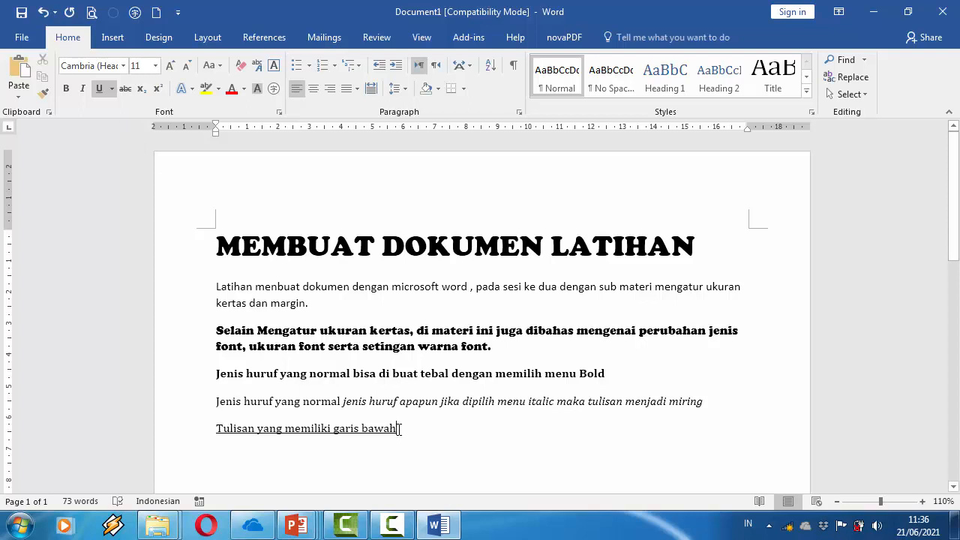
Step: Add a new paragraph reading "Tulisan tebal, miring, dan bergaris bawah" in bold, italic and underlined text
key(Return)
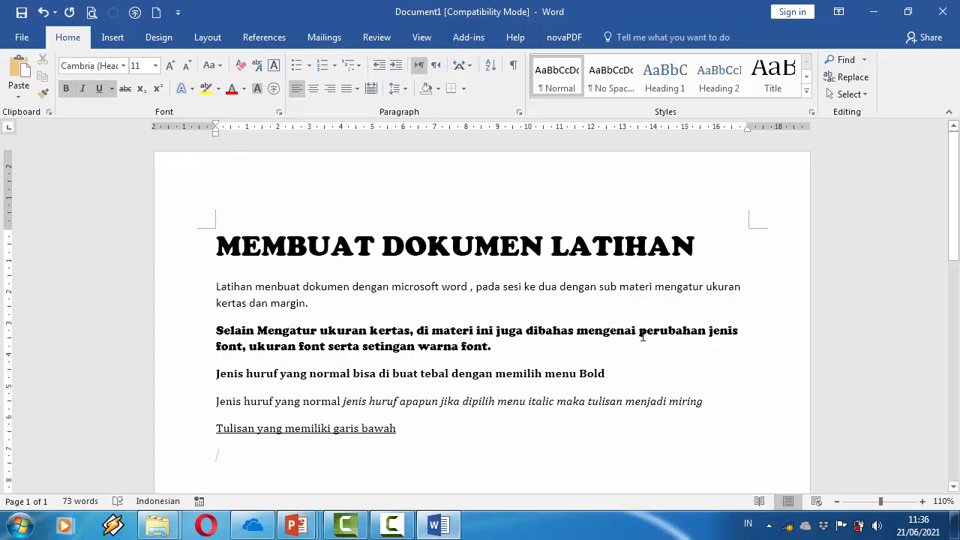
text(Tu)
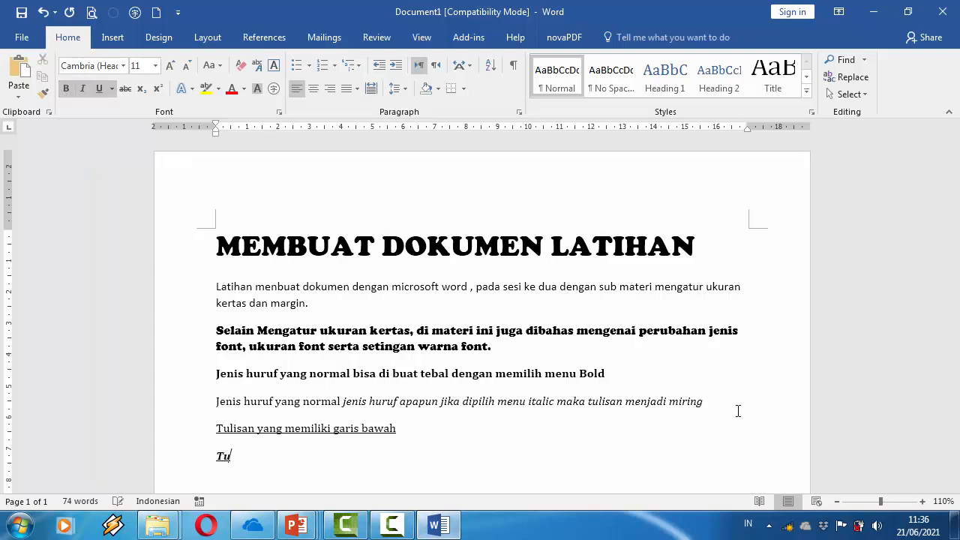
text(lisan tebal, )
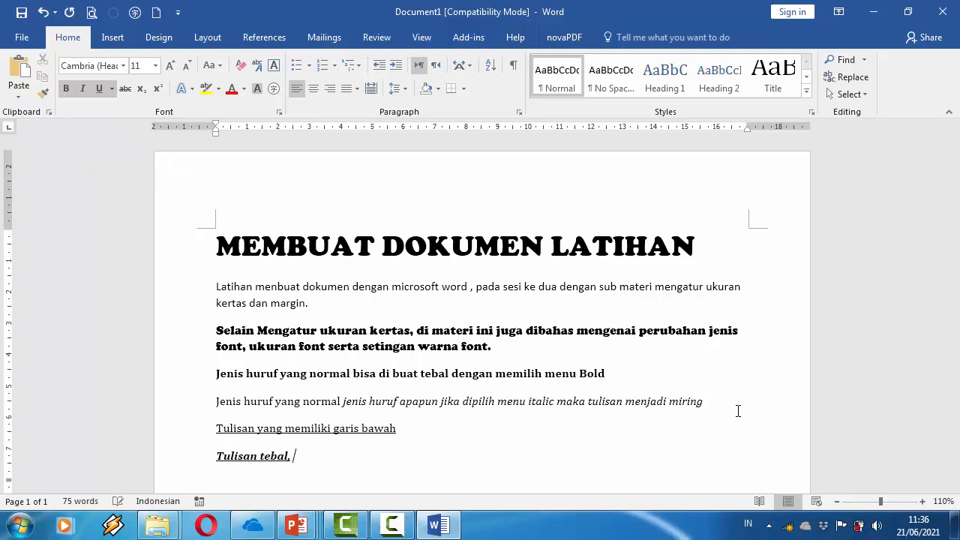
text(miring, dan )
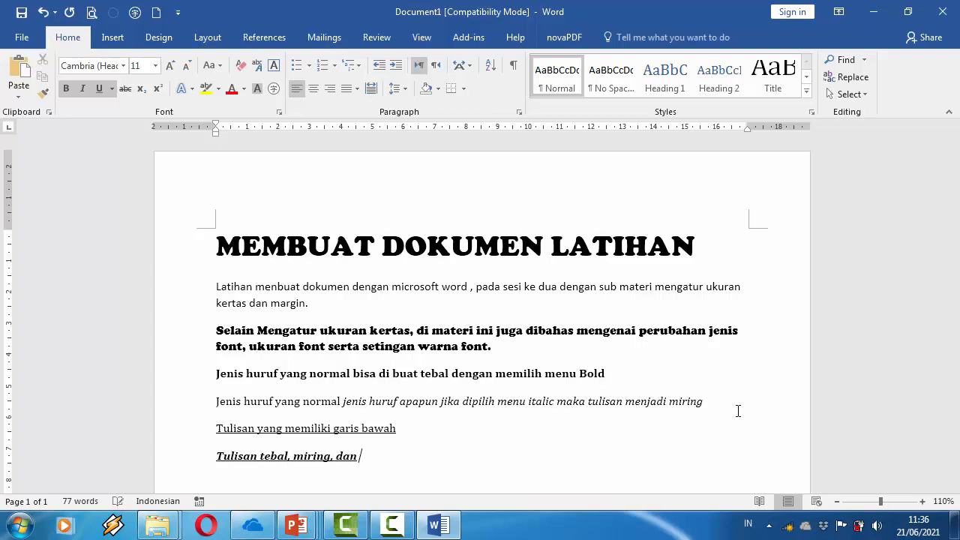
text(bergaris bawah)
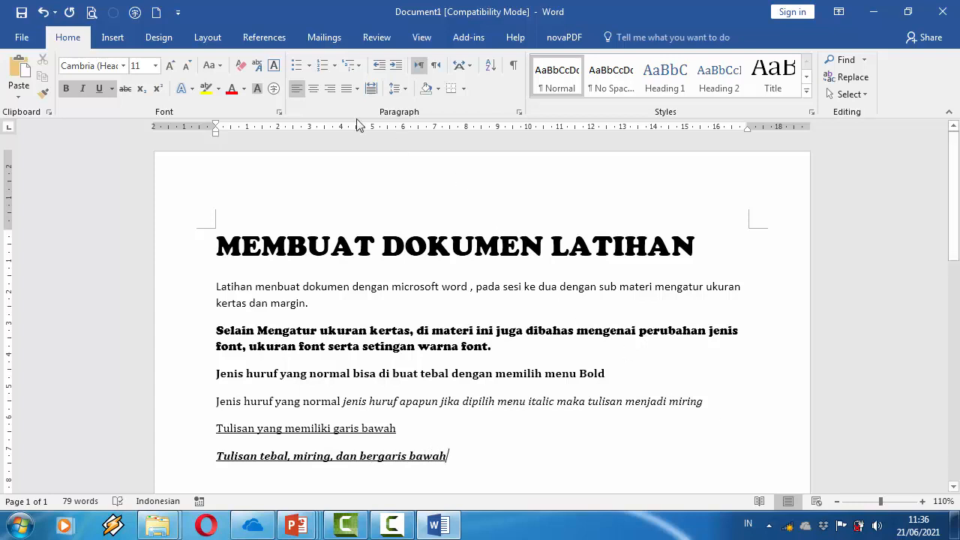
Step: Try switching bold, italic and underline on and off at the start of the heading
click(226, 195)
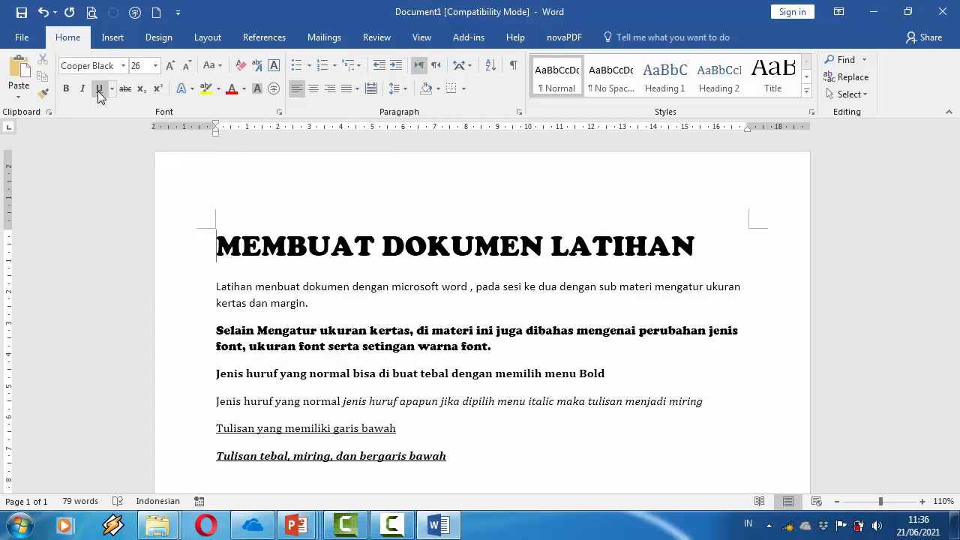
click(84, 90)
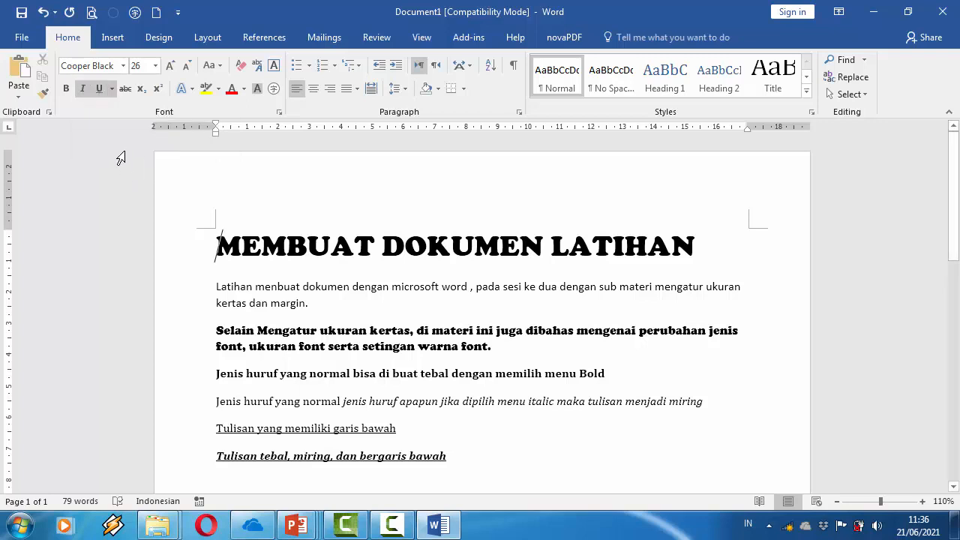
click(85, 92)
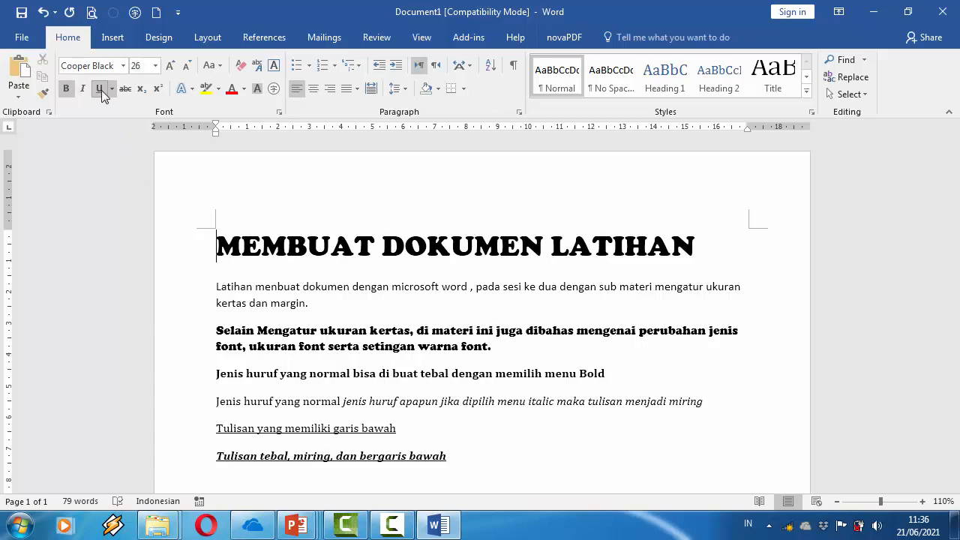
click(86, 93)
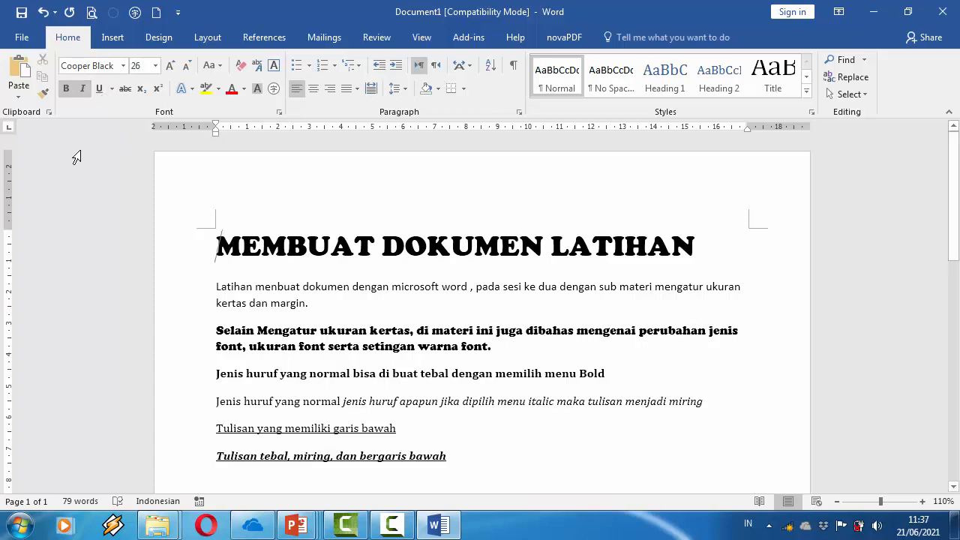
click(68, 90)
Step: Start a new paragraph after the last line with bold, italic and underline turned off
click(458, 462)
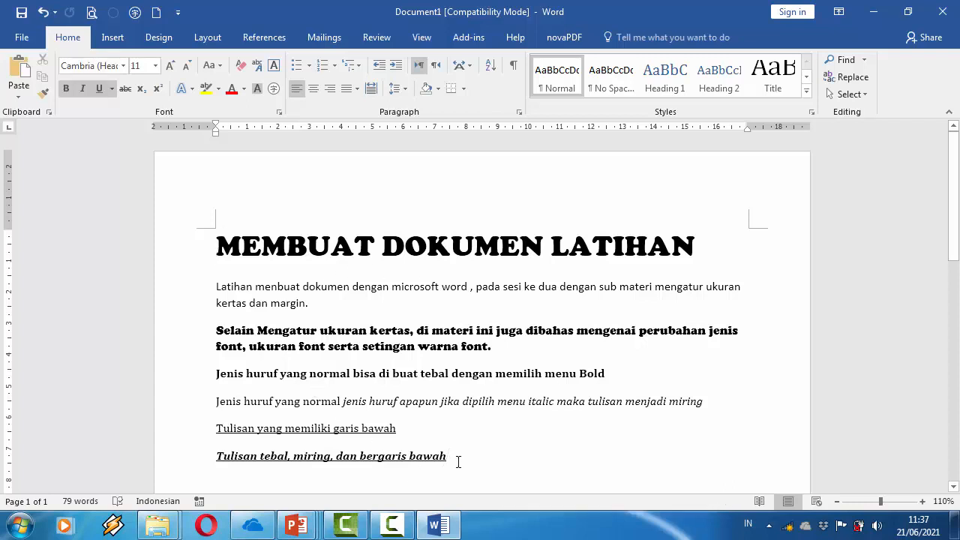
key(ctrl+z)
click(65, 88)
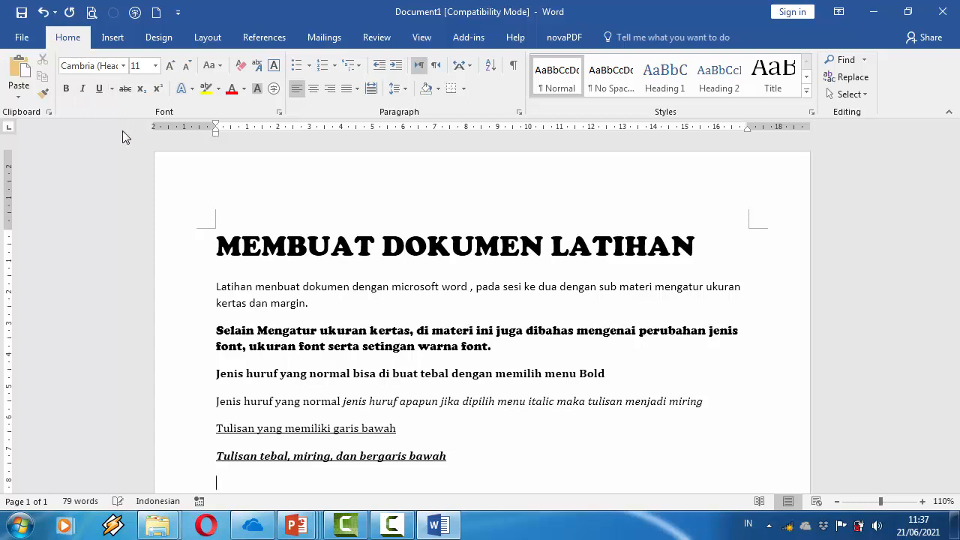
Step: Set the font size of the new empty paragraph to 20
drag(953, 163, 955, 200)
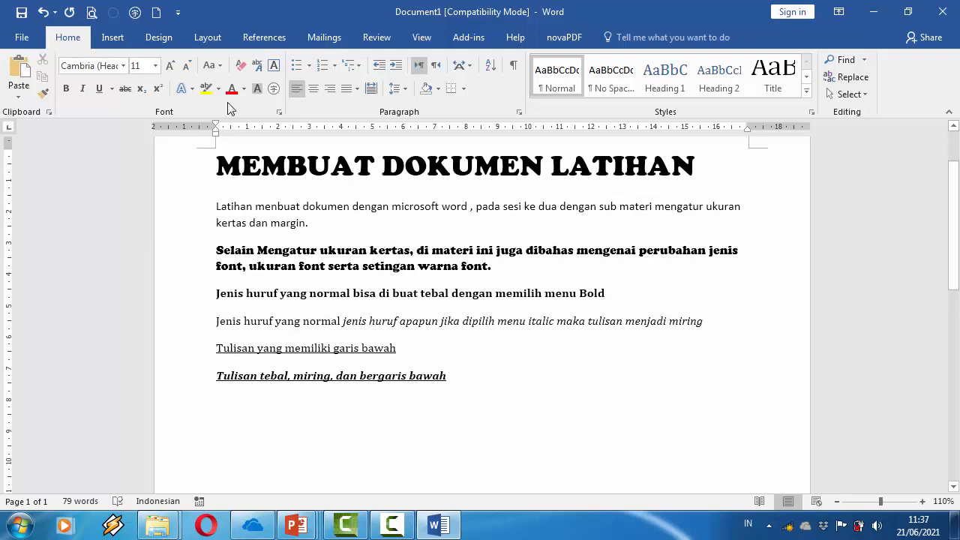
click(156, 66)
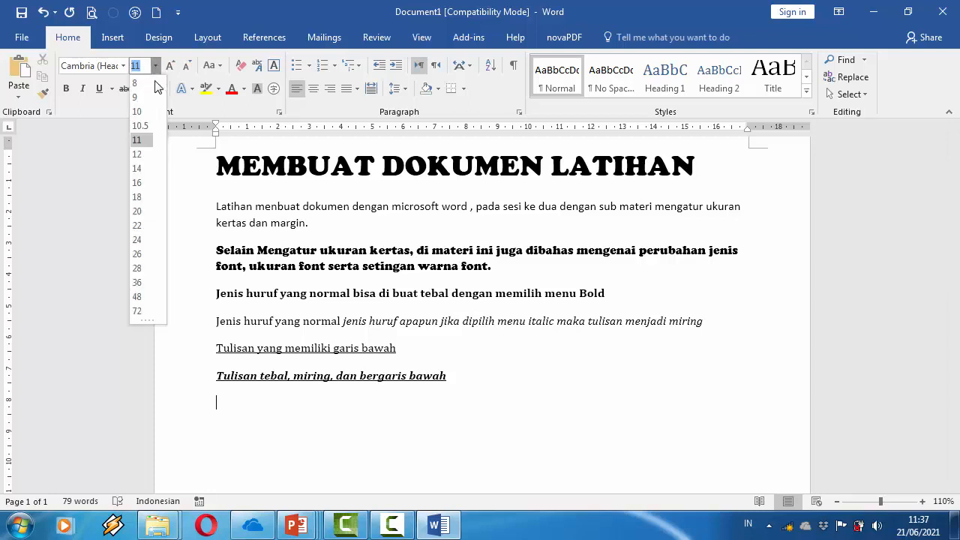
click(150, 211)
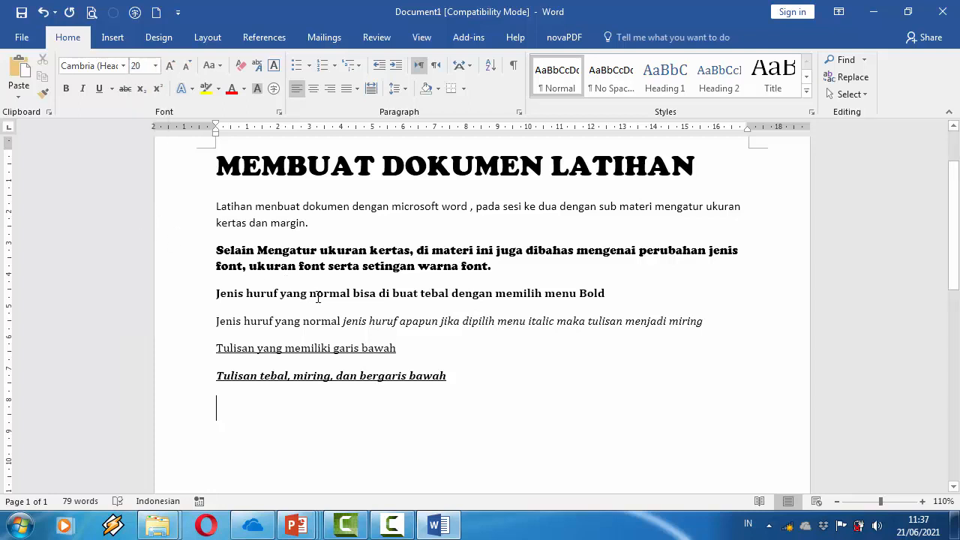
Step: Write "Rp. 5.0000,-" in plain text, followed on the same line by "Rp. 5.0000,-" in strikethrough
text(R)
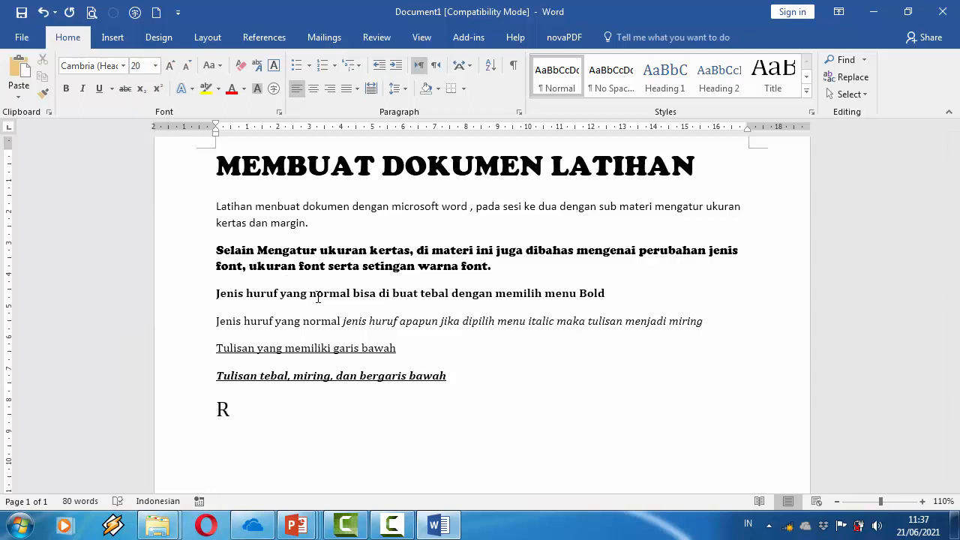
key(BackSpace)
text(Rp. 5.0000,-)
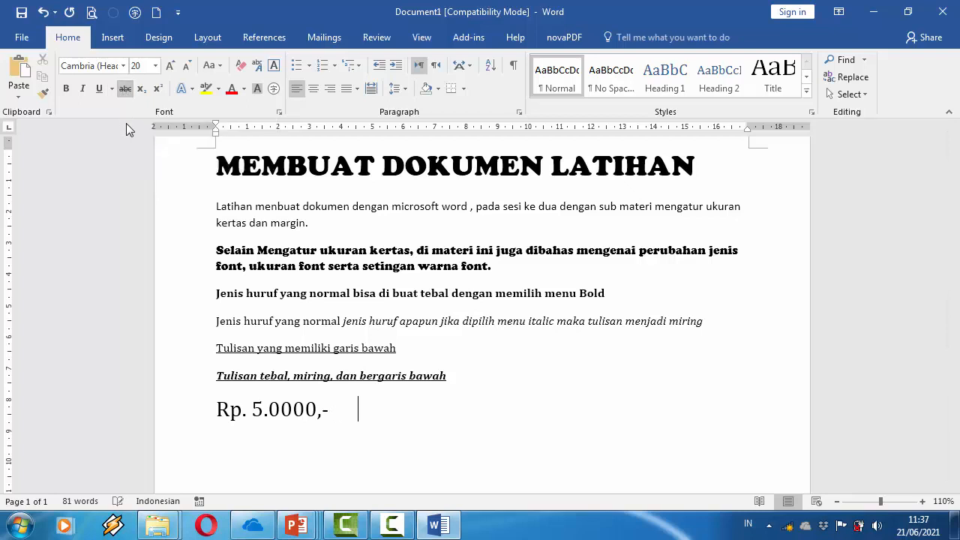
text(Rp. 5.000)
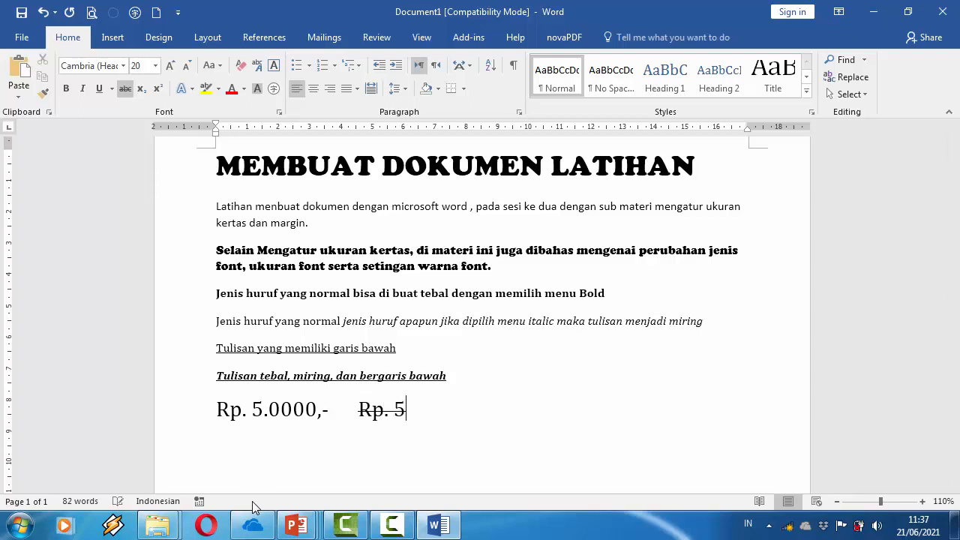
text(0)
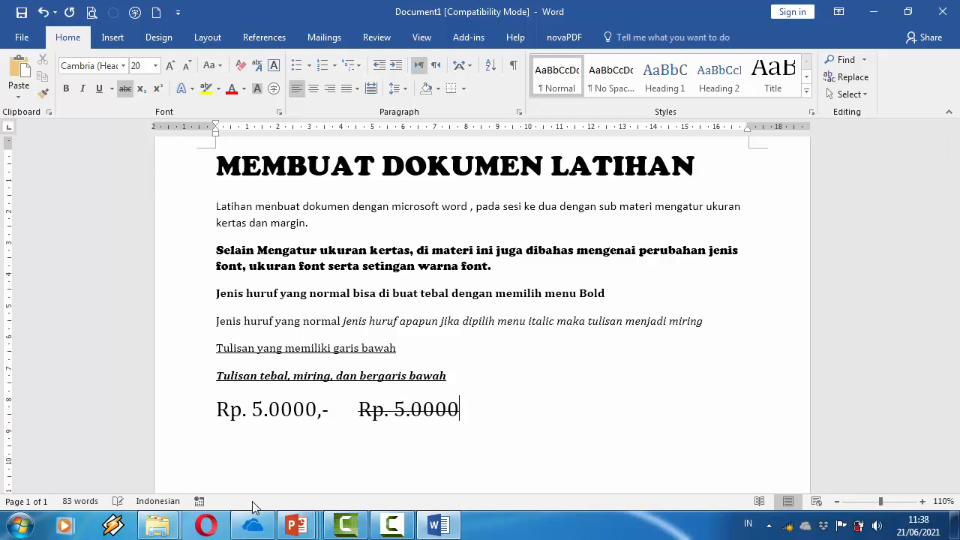
text(,-)
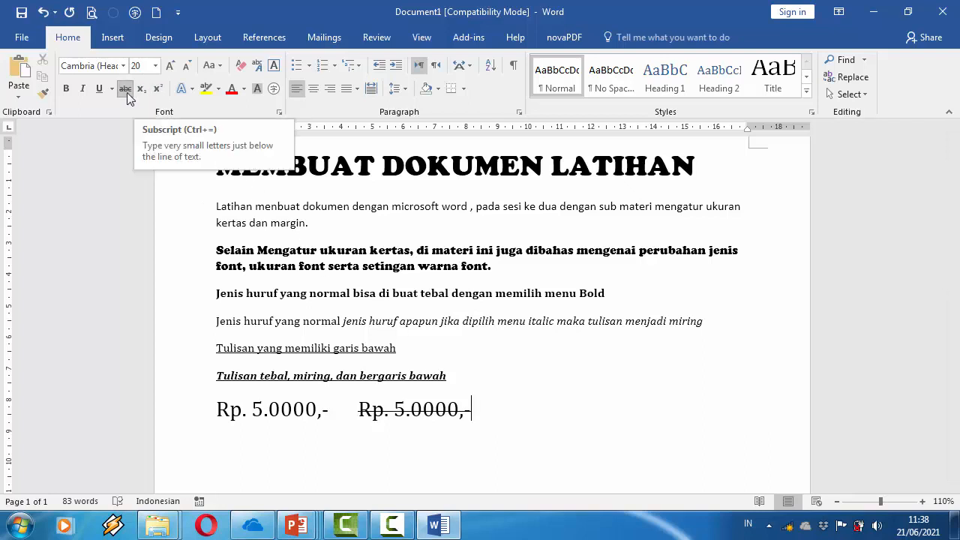
Step: Start a new paragraph without strikethrough and write "H2O" with the 2 as subscript
key(Return)
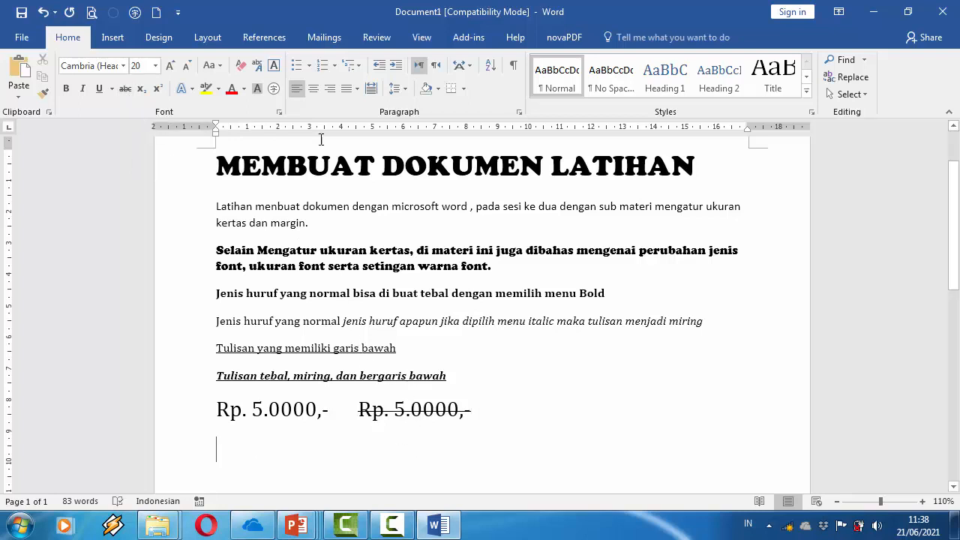
click(141, 92)
click(141, 89)
text(h)
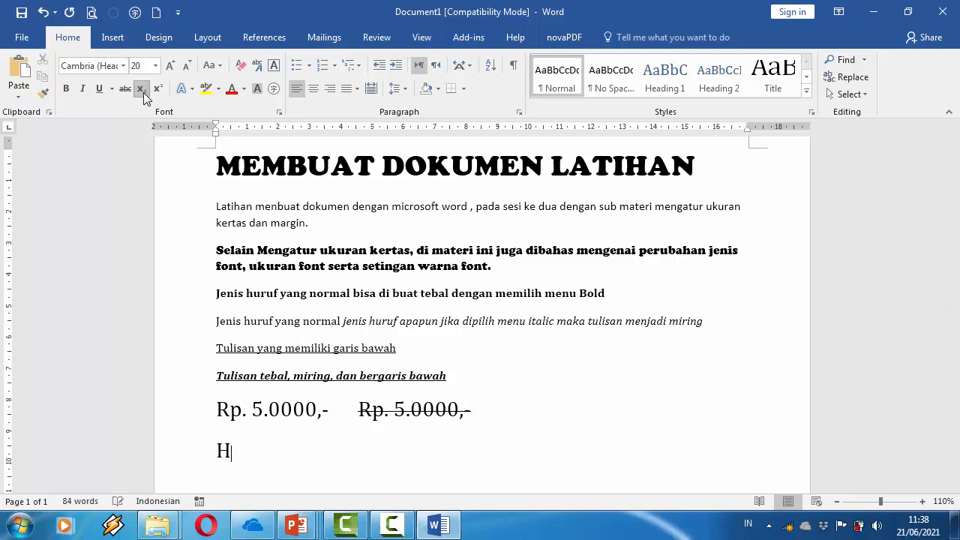
text(2)
click(141, 94)
text(O)
Step: Write 3 with a superscript 2 after the water formula, ending with superscript turned off
text(3)
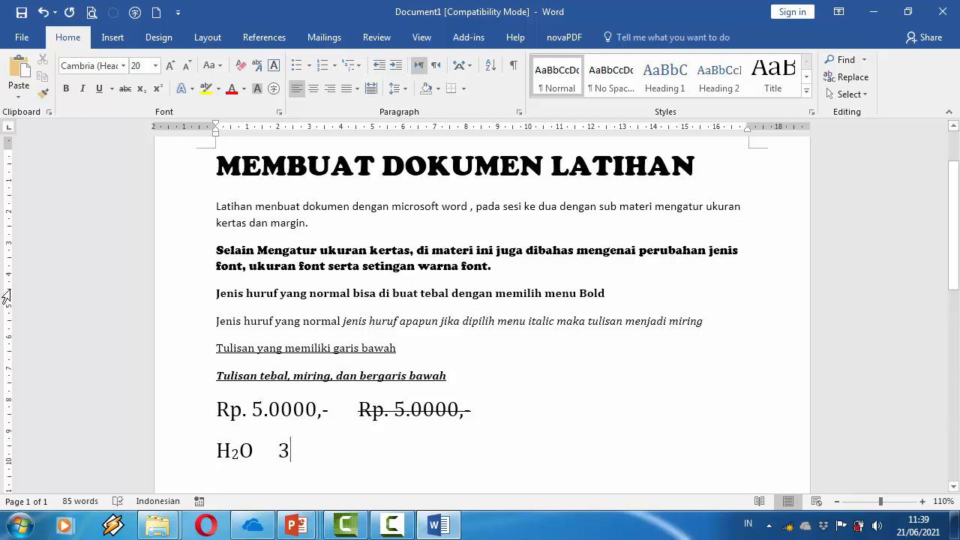
click(158, 88)
text(2)
click(158, 88)
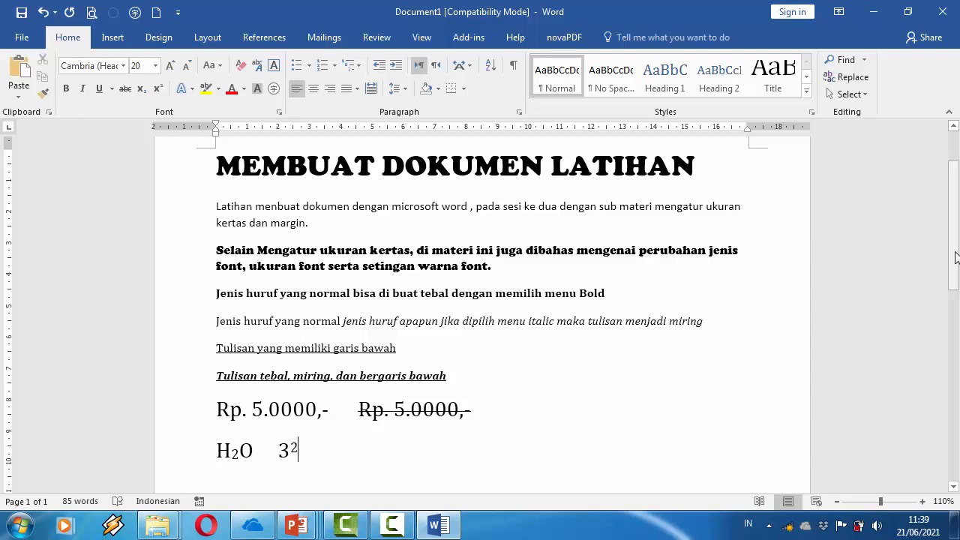
Step: Start a new paragraph below the formula line and set its font size to 12
scroll(957, 257, down, 3)
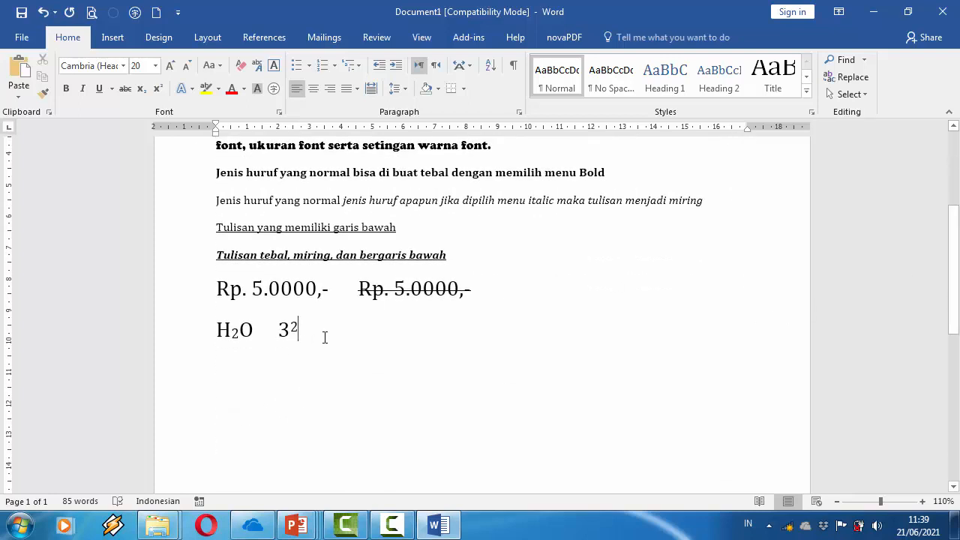
key(Return)
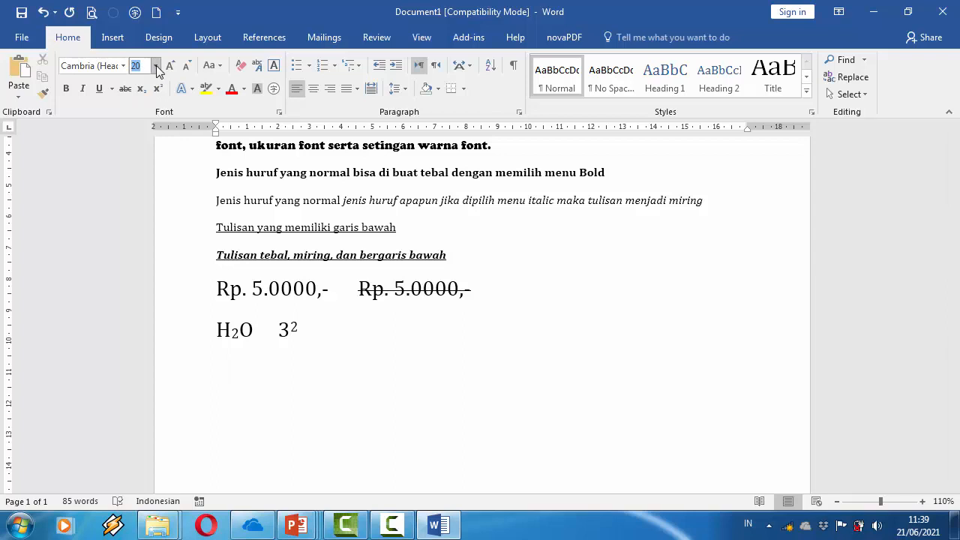
click(156, 66)
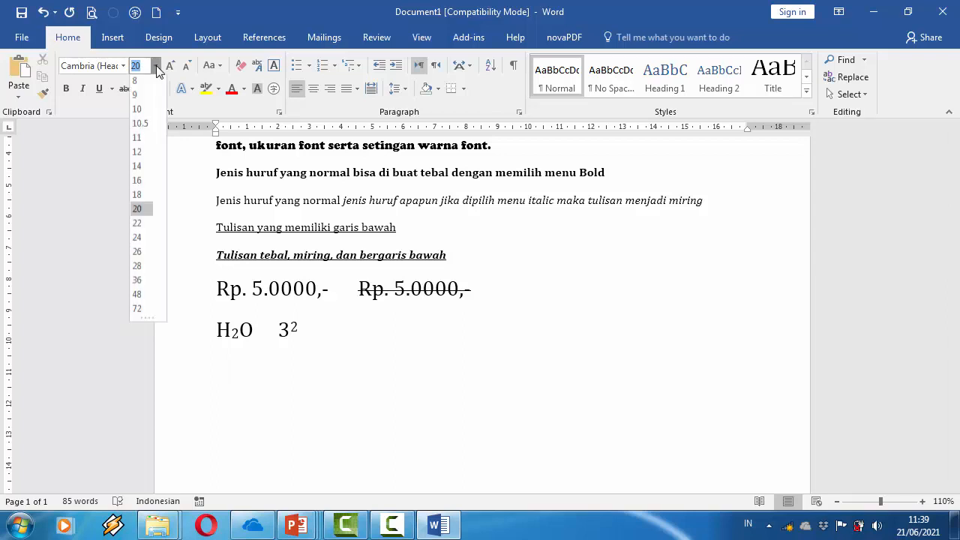
click(139, 153)
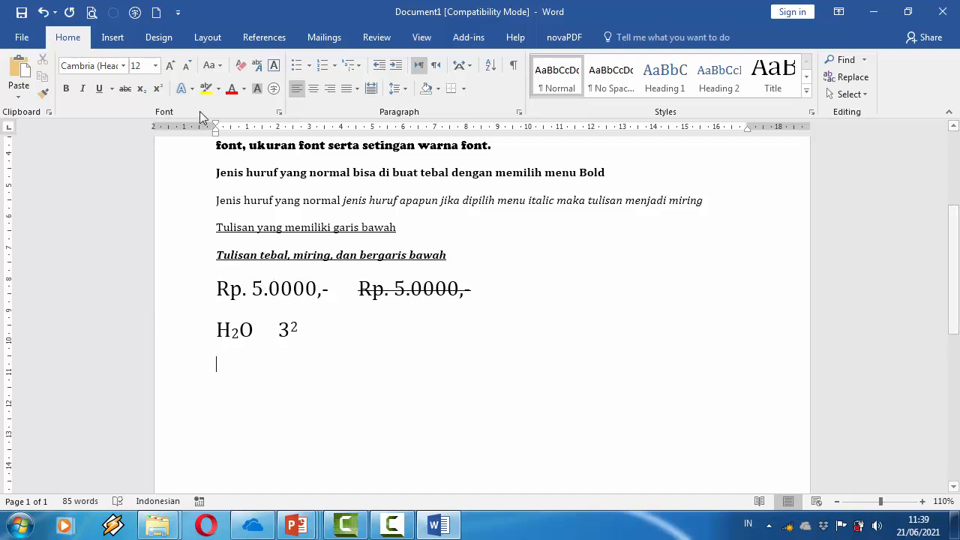
Step: Write "Hal-hal yang penting" in the new paragraph and highlight it in bright green
click(219, 89)
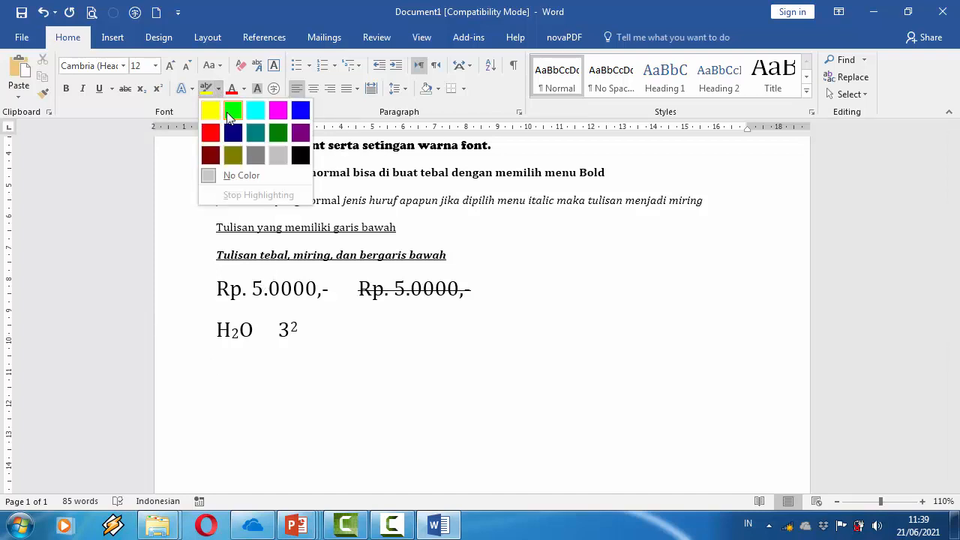
click(232, 111)
text(Hal)
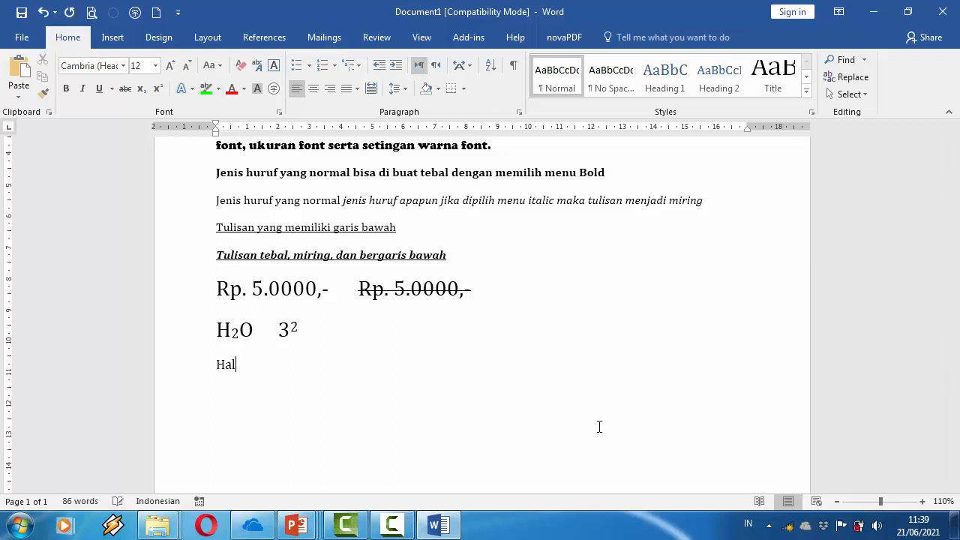
text(-hal yang penting)
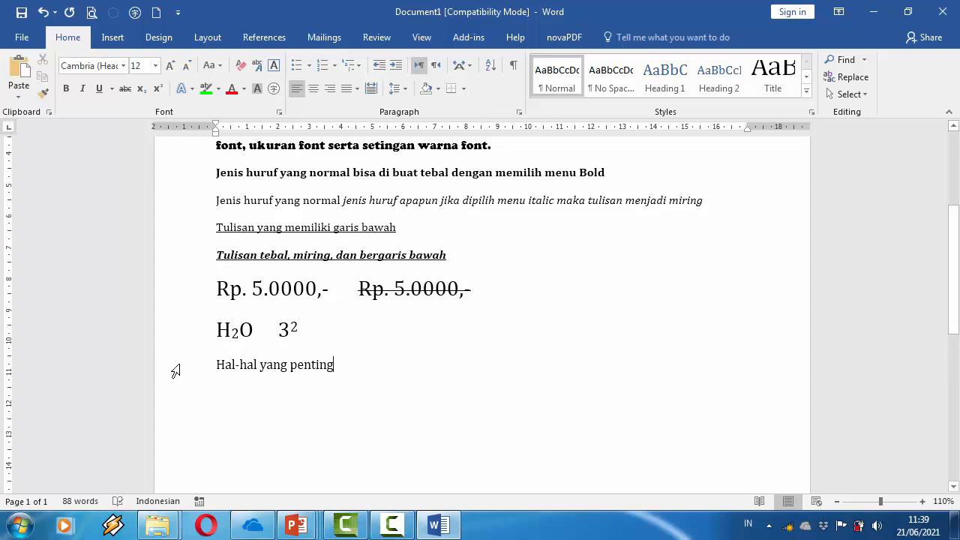
drag(218, 365, 328, 374)
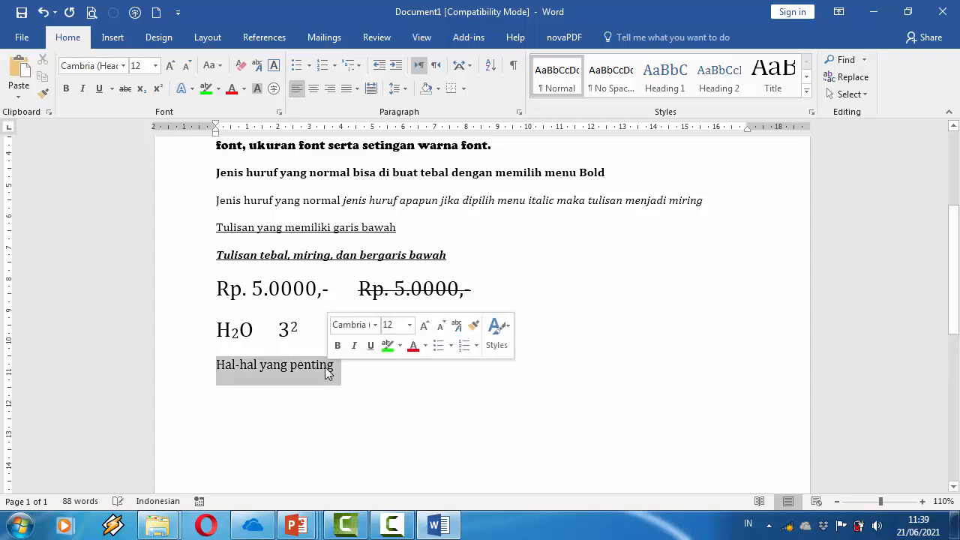
click(205, 88)
click(360, 448)
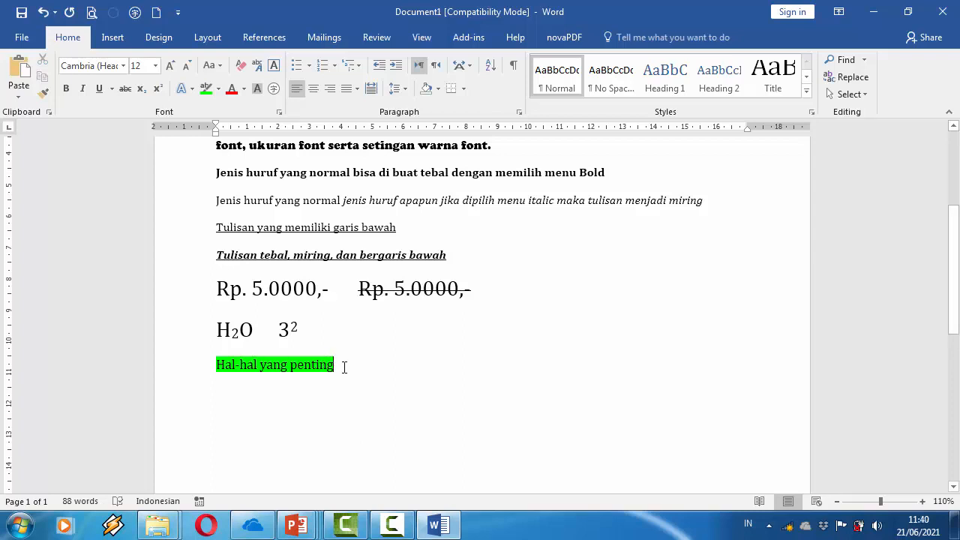
Step: Continue the highlighted phrase with the unhighlighted words "yang harus ditandai"
text(ya)
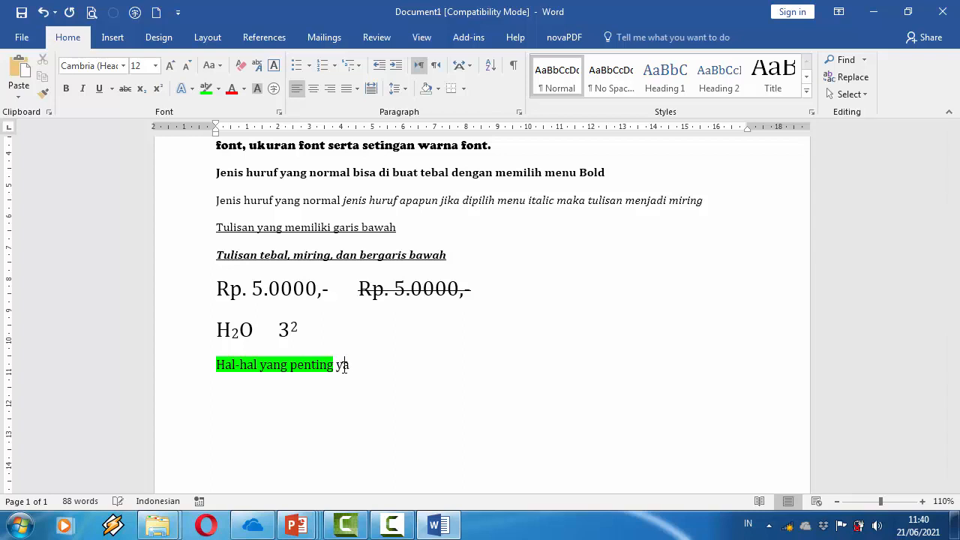
text(ng harus ditan)
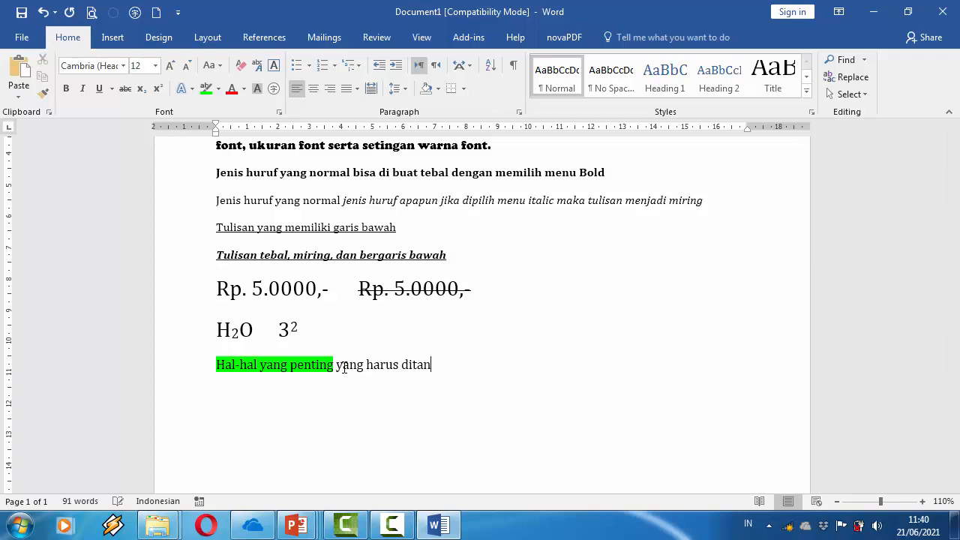
text(dai)
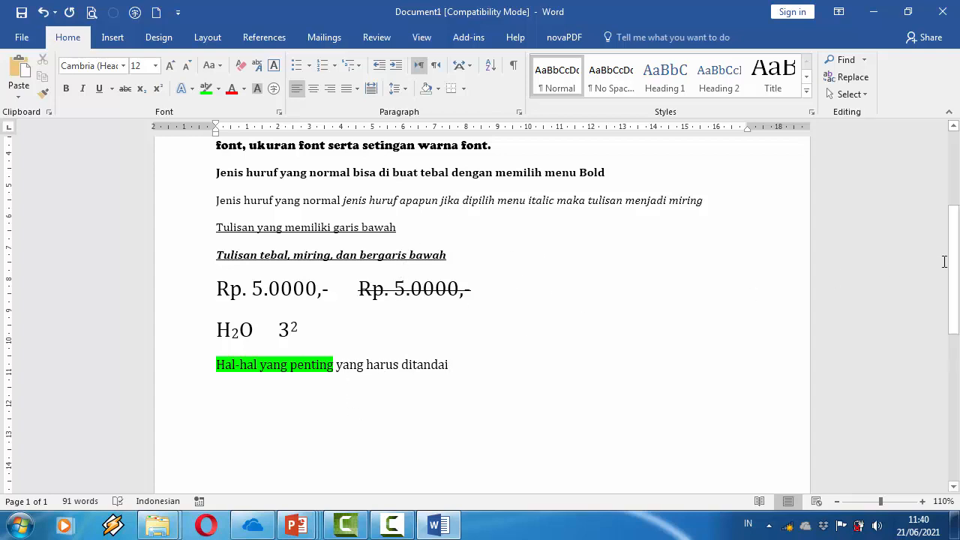
Step: Highlight "apapun jika dipilih menu italic maka tulisan menjadi miring" in the italic sentence in bright green
scroll(957, 264, up, 3)
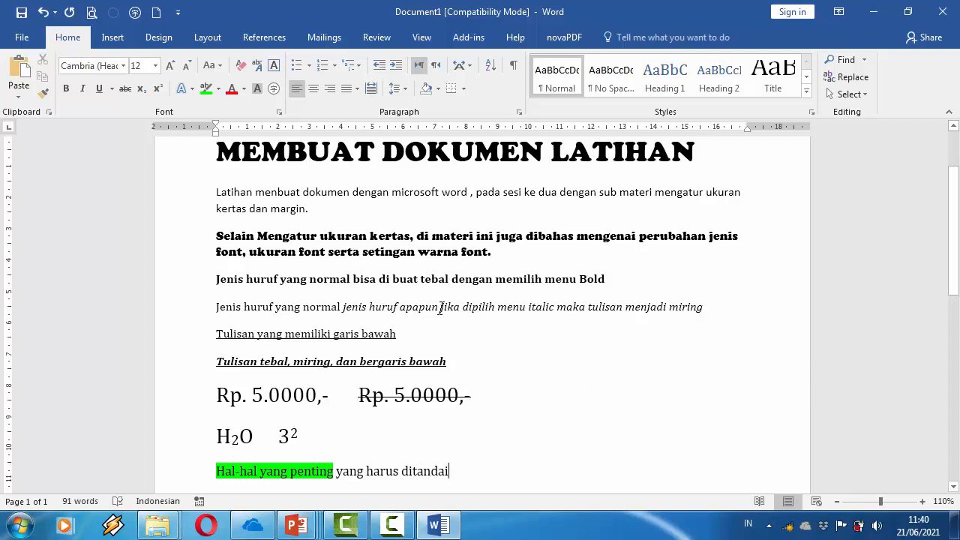
click(244, 306)
click(439, 307)
drag(440, 307, 719, 326)
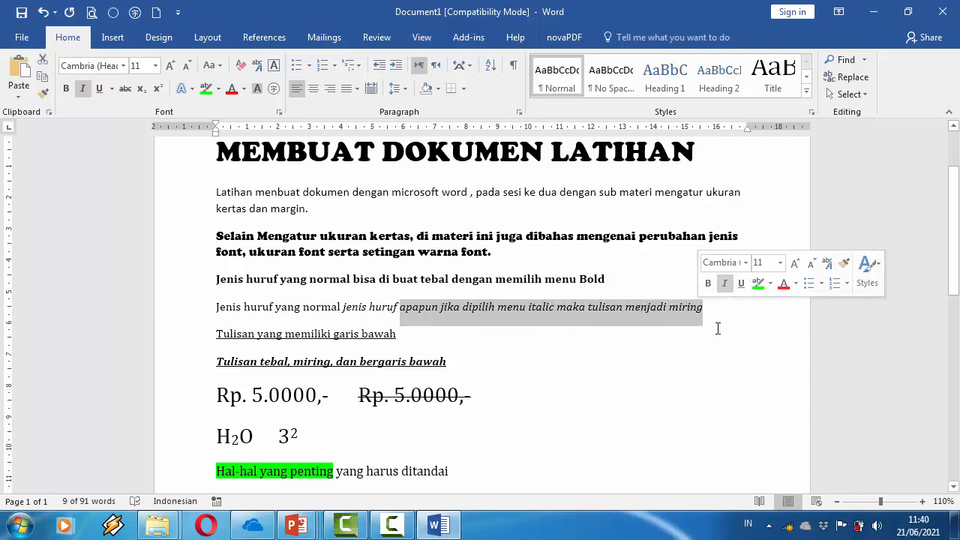
click(206, 89)
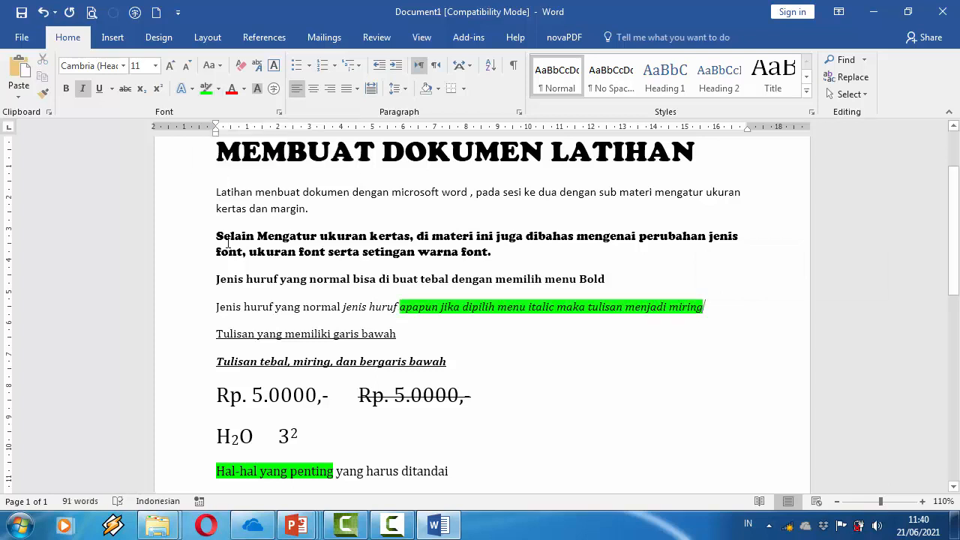
Step: Highlight "huruf yang normal bisa di buat teba" in the bold sentence in red
click(218, 89)
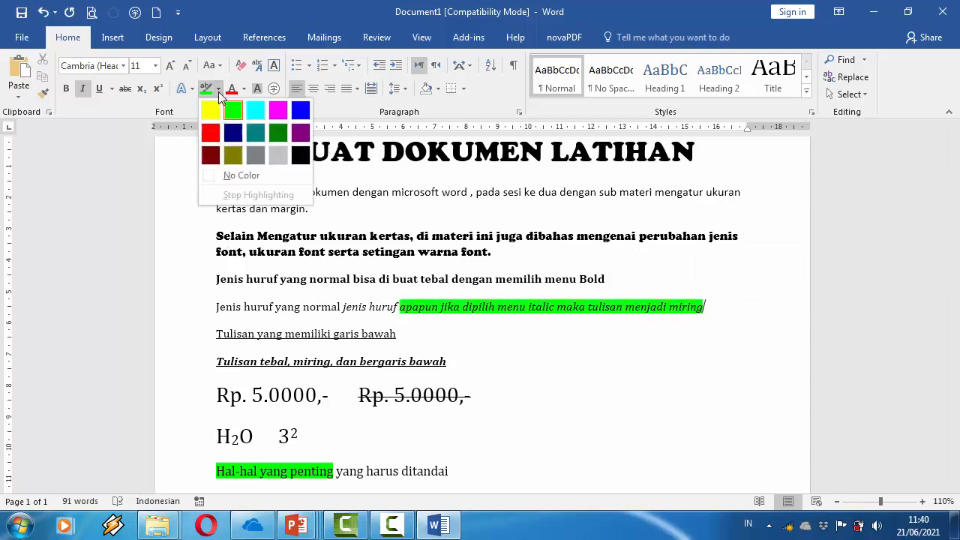
click(210, 133)
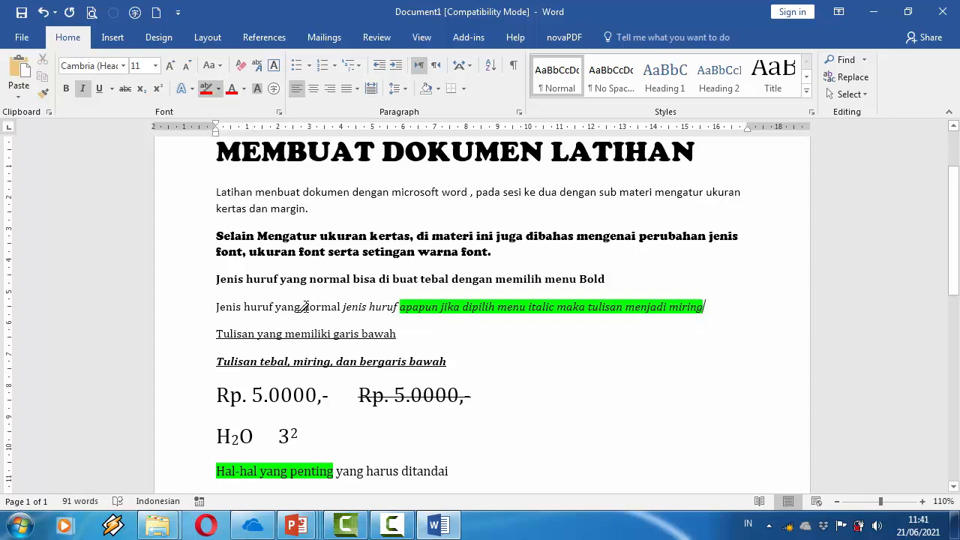
drag(248, 280, 447, 278)
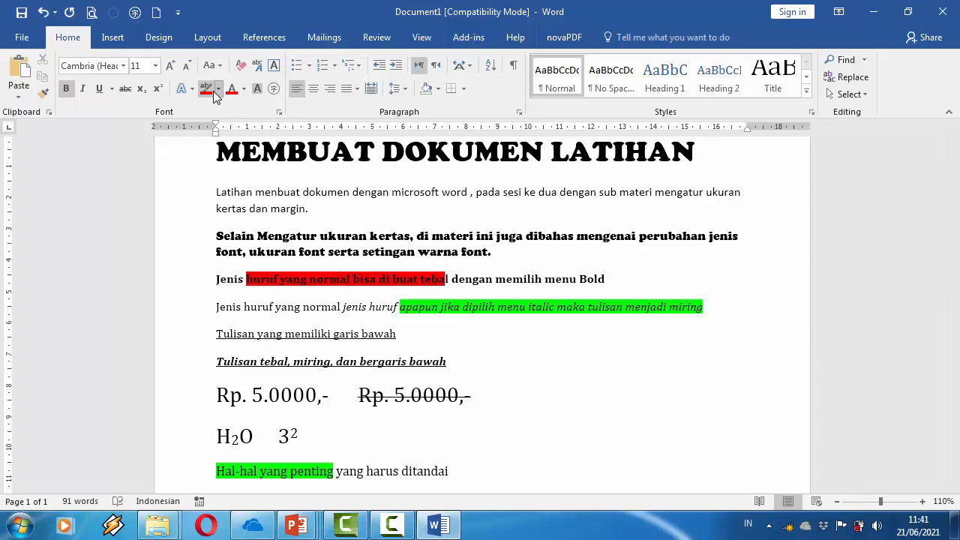
click(565, 429)
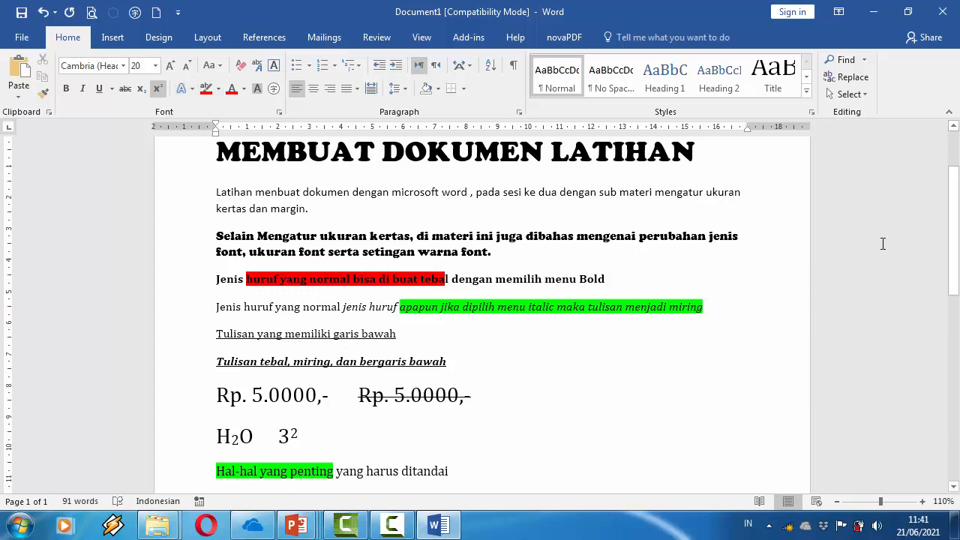
Step: Add a new paragraph after the last line reading "Tulisan Berwarna Biru" in blue font colour
drag(956, 249, 957, 268)
click(467, 418)
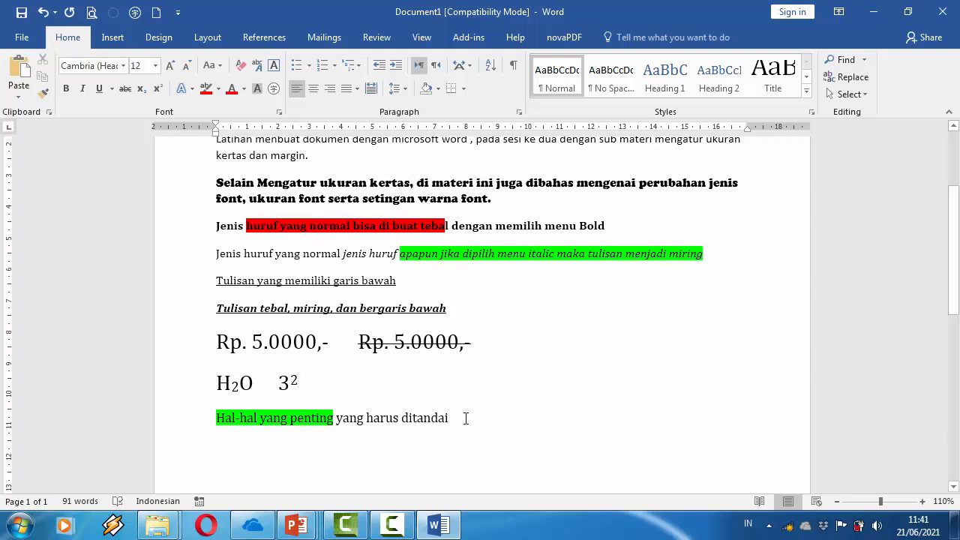
key(Return)
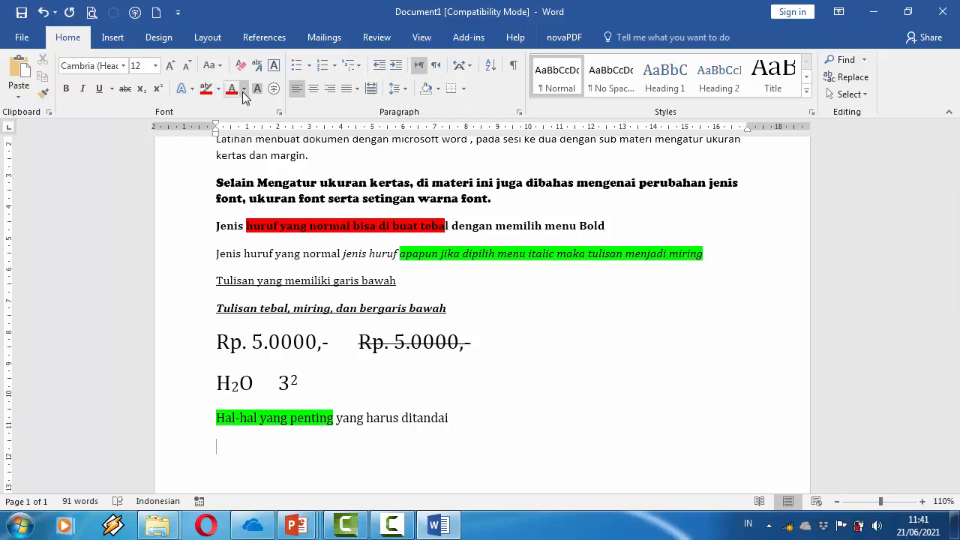
click(243, 90)
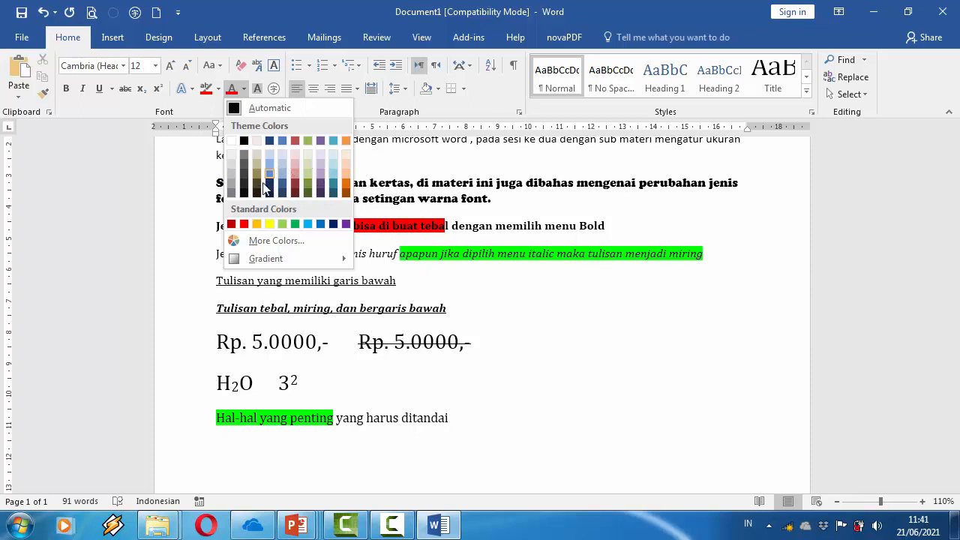
click(321, 225)
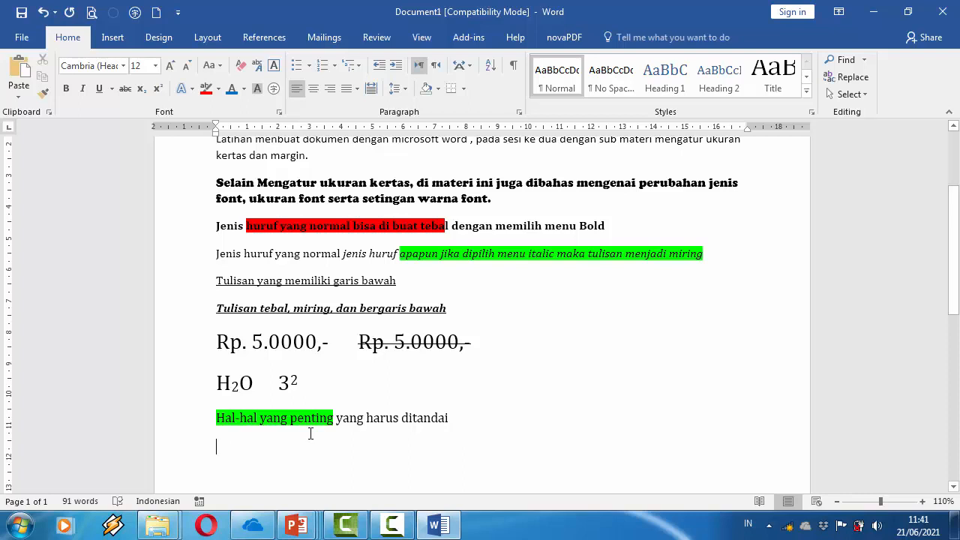
key(Return)
text(T)
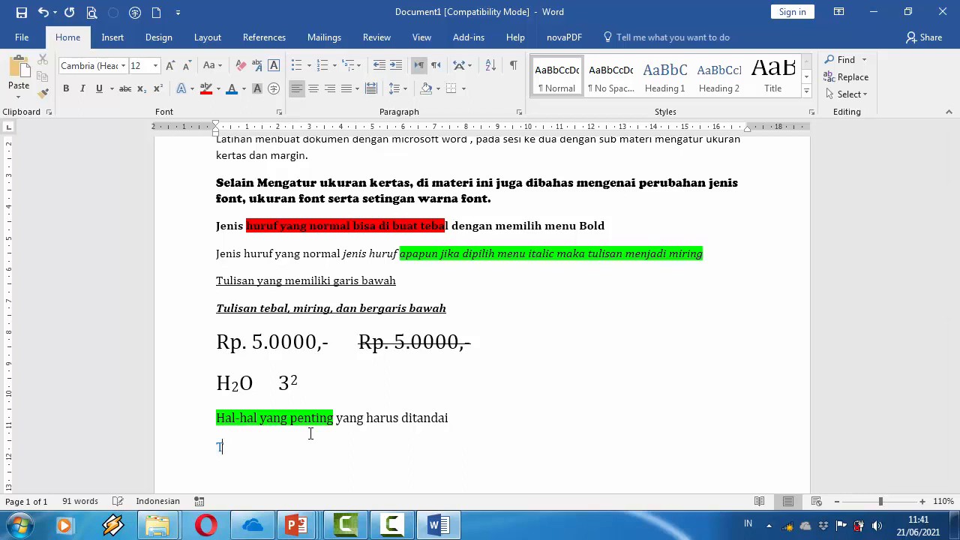
text(ulisan Berwarna Biru)
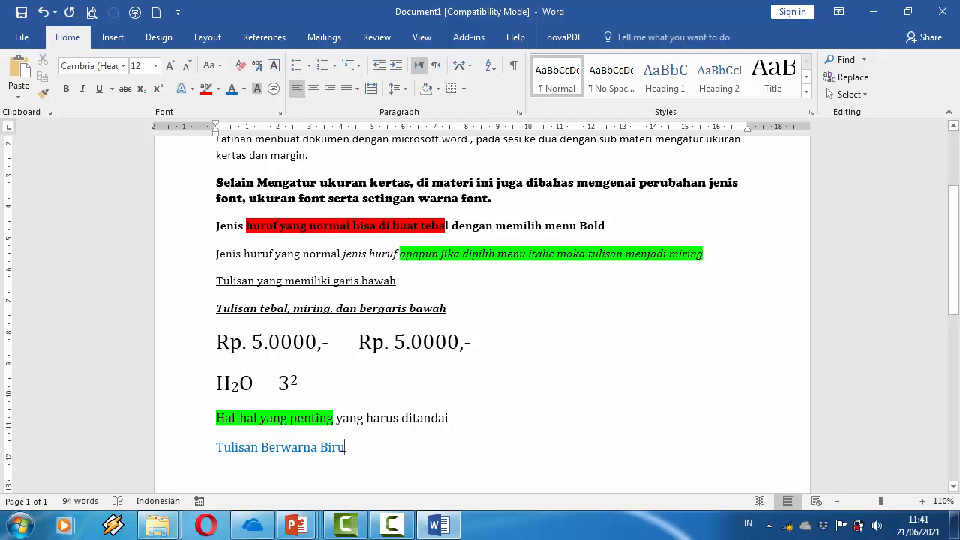
drag(954, 308, 954, 250)
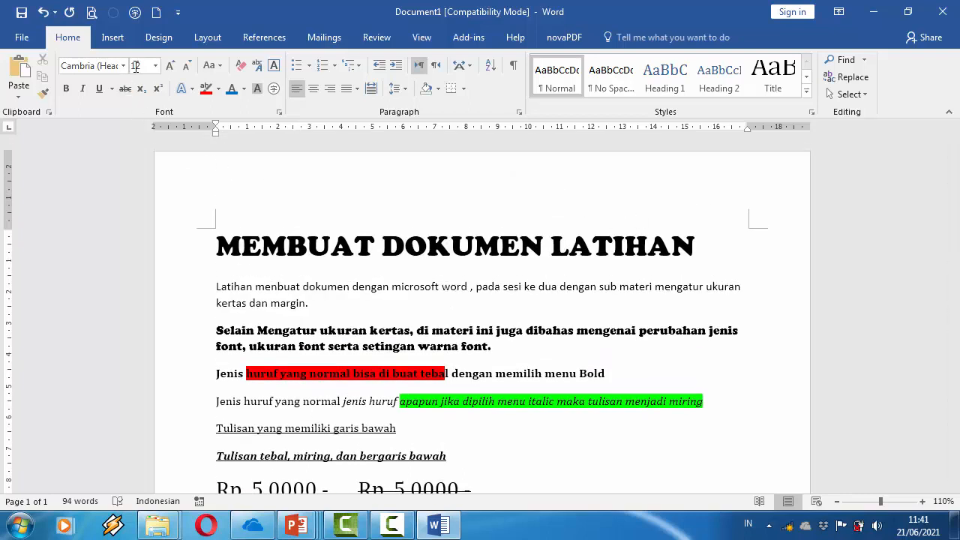
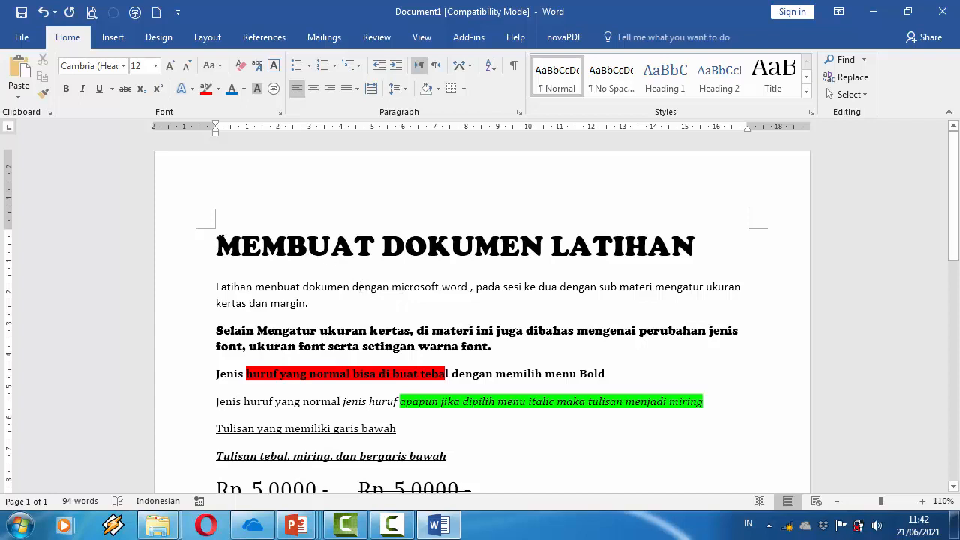
Step: Centre the title "MEMBUAT DOKUMEN LATIHAN", and after that align it to the right margin
click(216, 247)
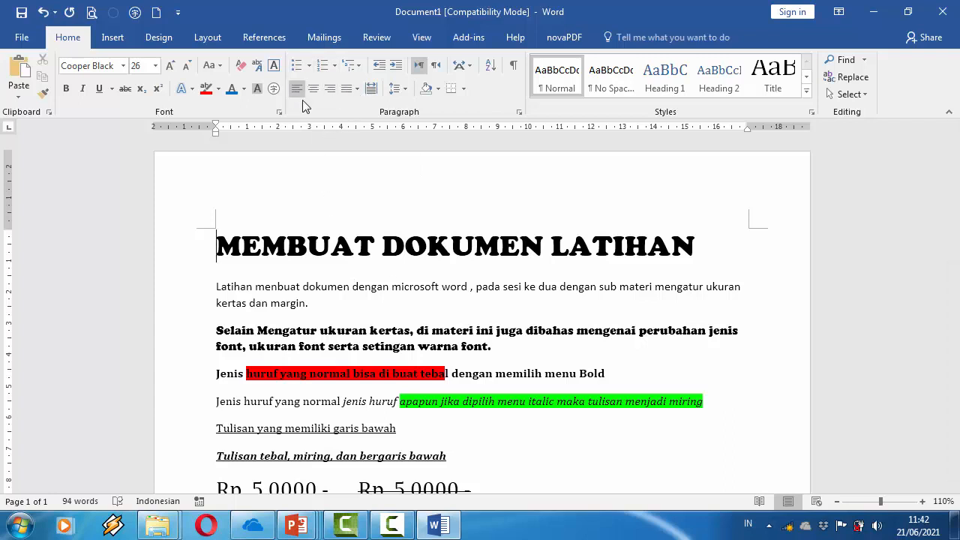
drag(217, 246, 627, 259)
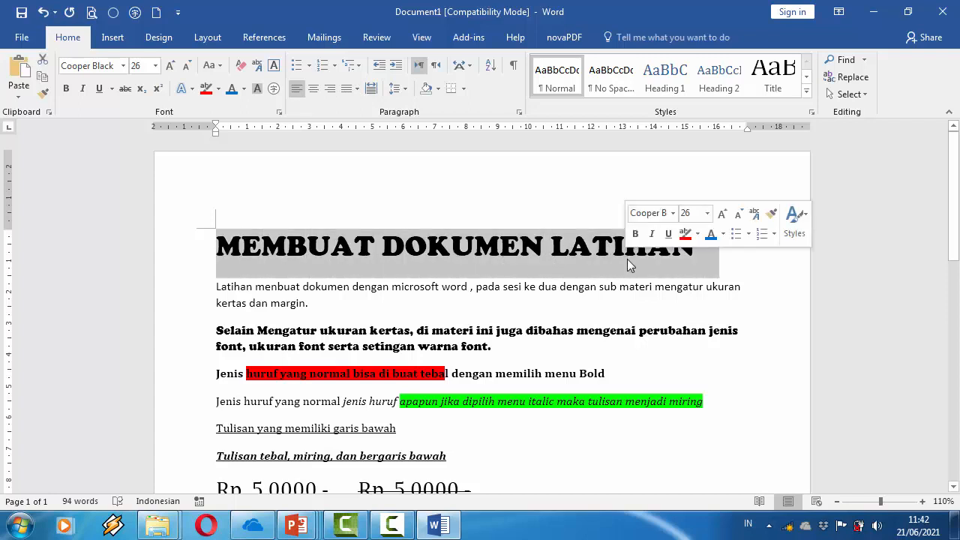
click(580, 424)
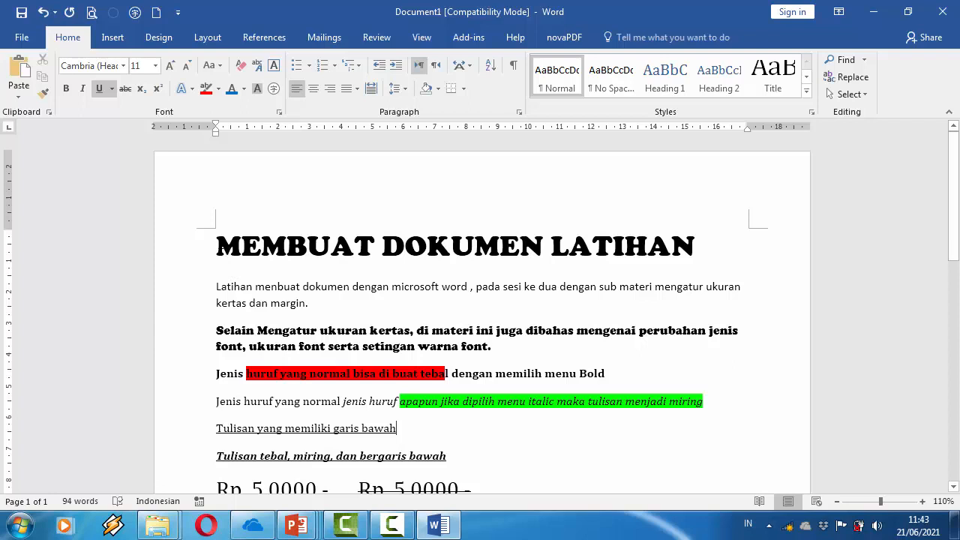
click(218, 246)
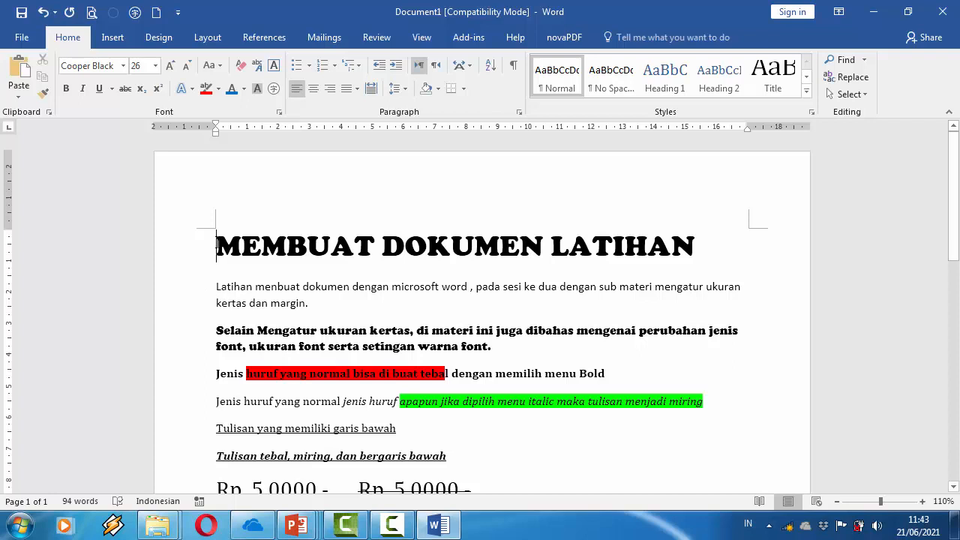
drag(217, 247, 464, 244)
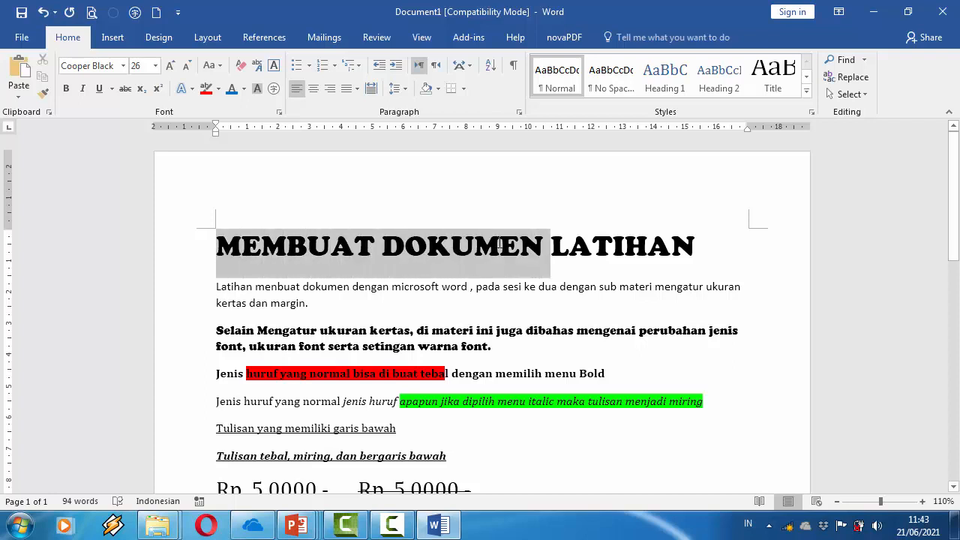
drag(575, 240, 683, 253)
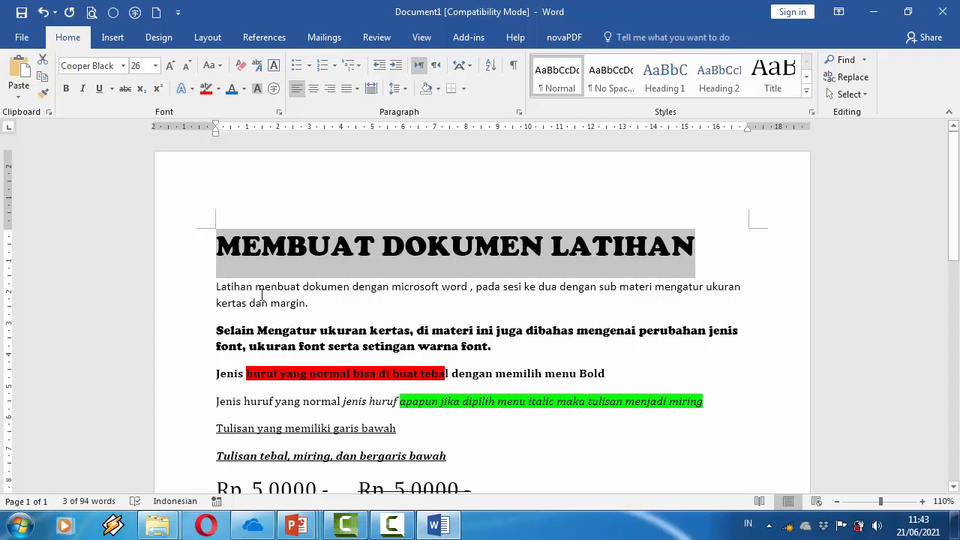
click(312, 90)
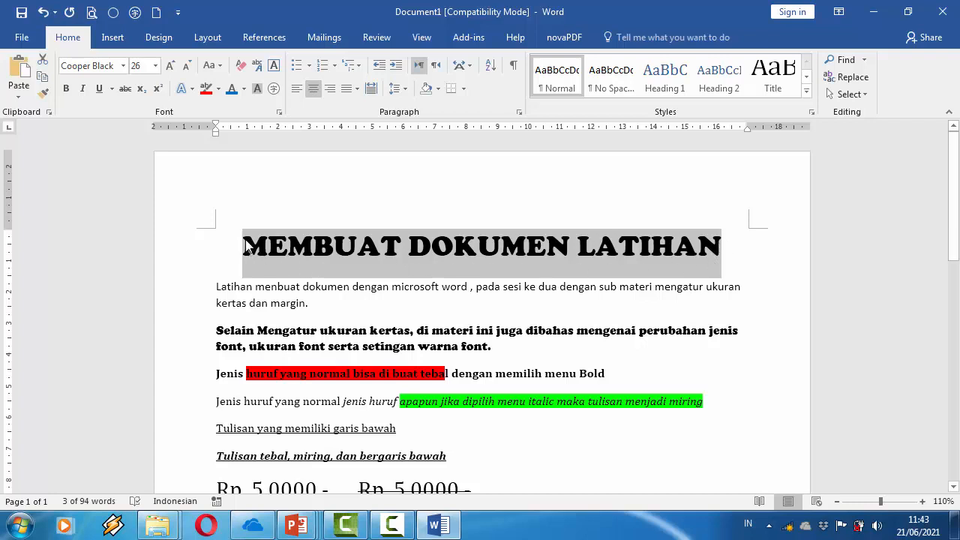
click(332, 93)
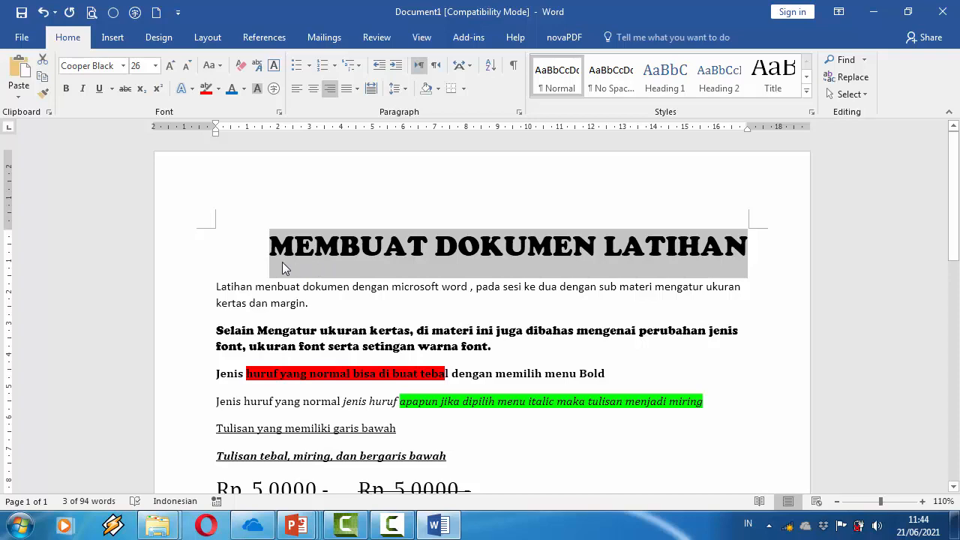
Step: Right-align all the text in the document
drag(270, 247, 368, 236)
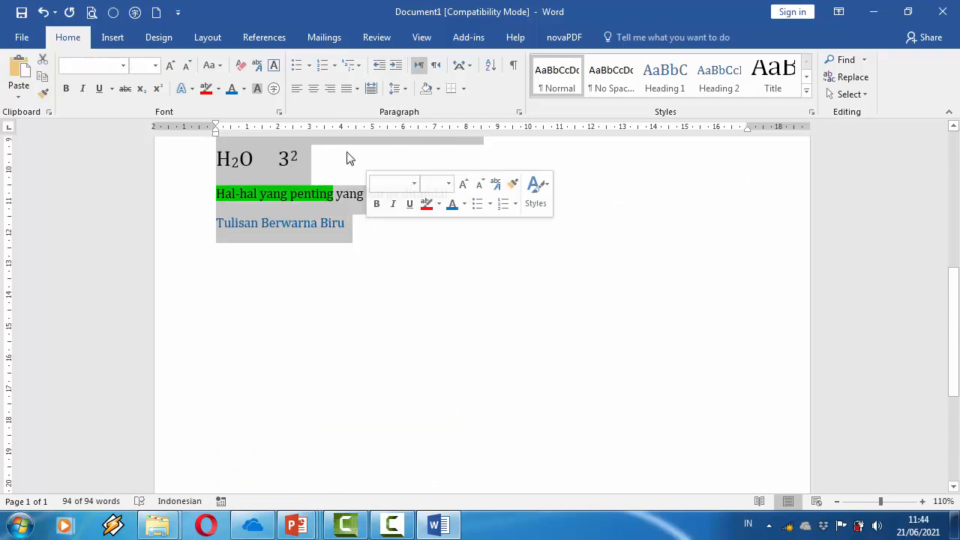
click(330, 89)
scroll(955, 304, up, 1)
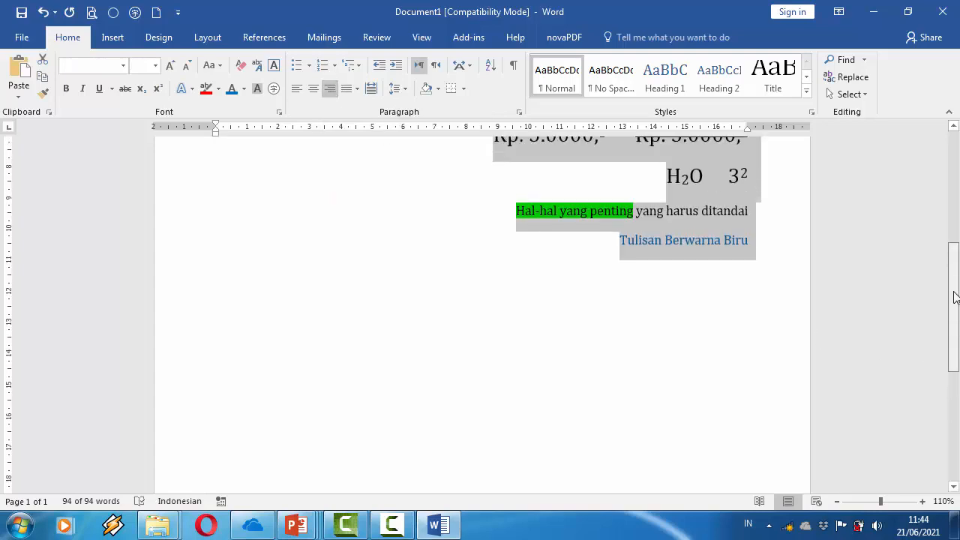
scroll(955, 304, up, 8)
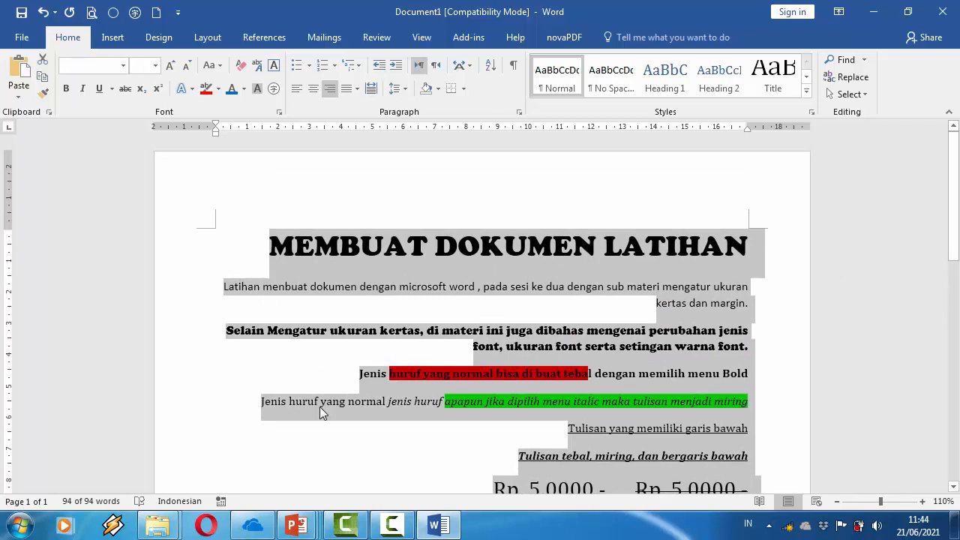
Step: Centre all the text in the document, and return it to left alignment
click(313, 94)
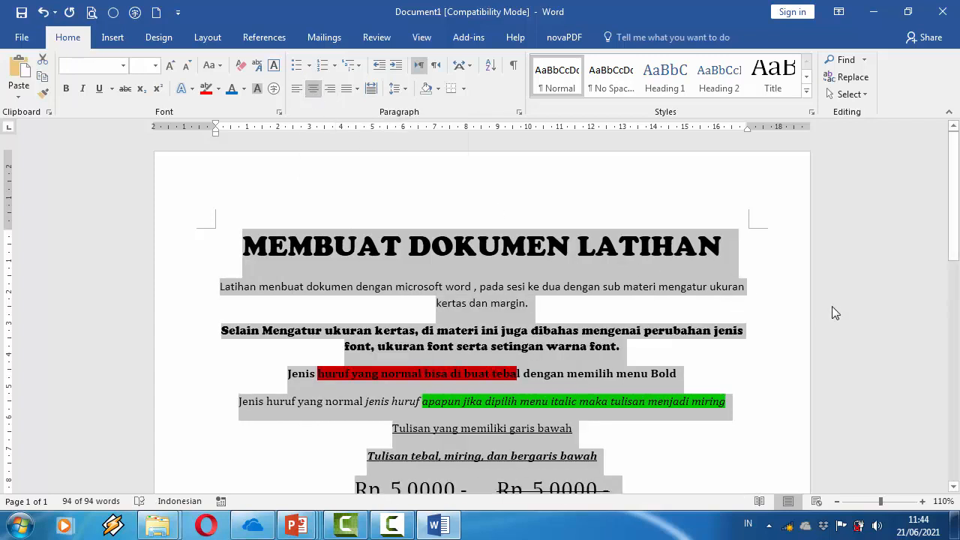
drag(951, 199, 958, 181)
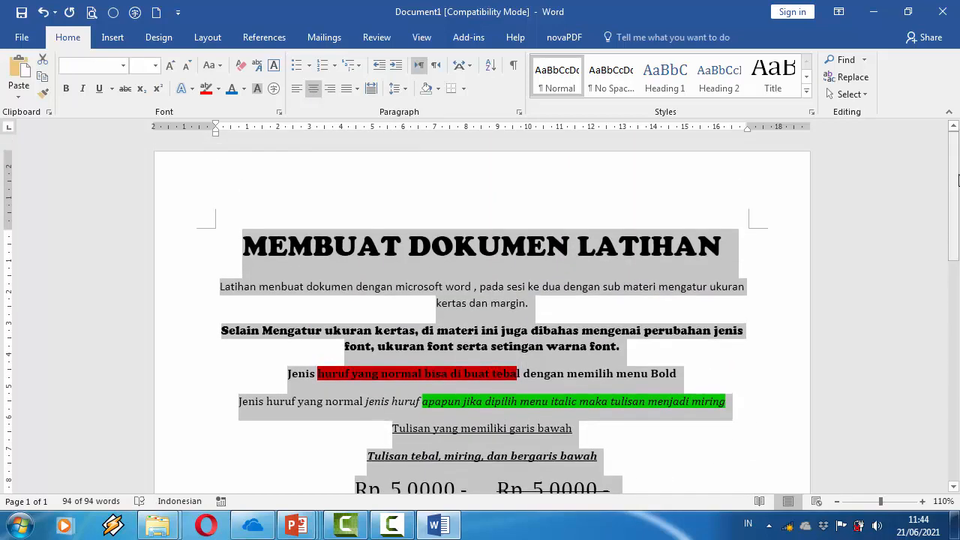
click(297, 91)
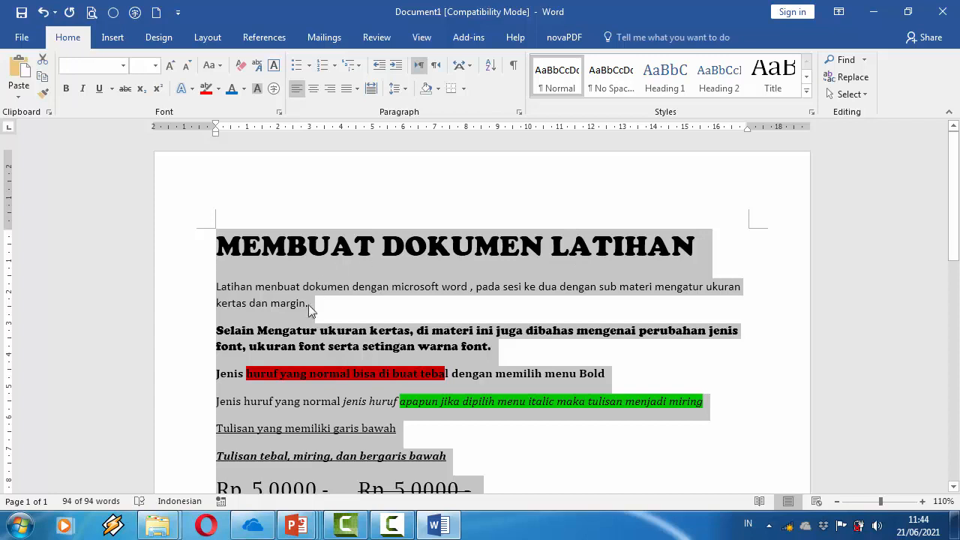
click(418, 333)
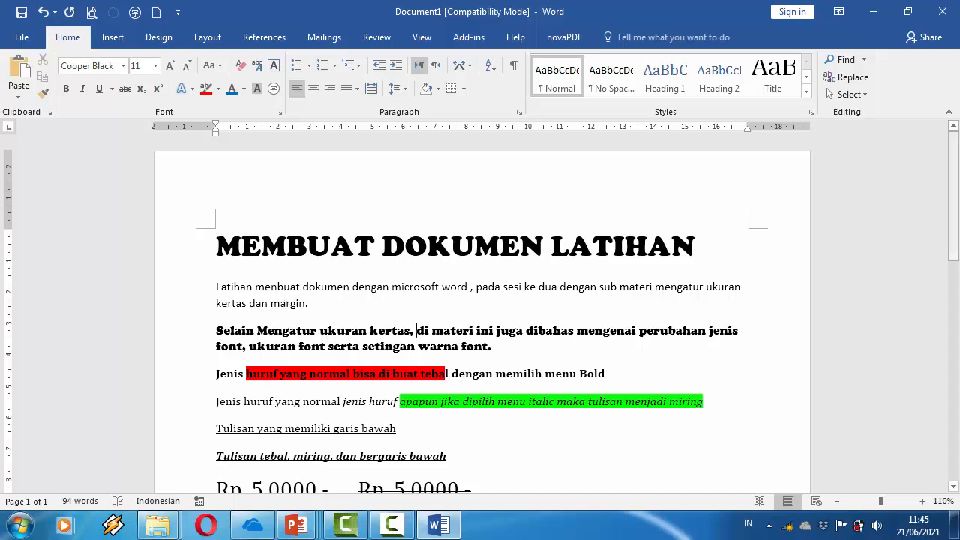
Step: Review the line spacing options for the paragraphs from "Latihan menbuat dokumen" to "Tulisan tebal, miring, dan bergaris bawah"
drag(955, 196, 955, 217)
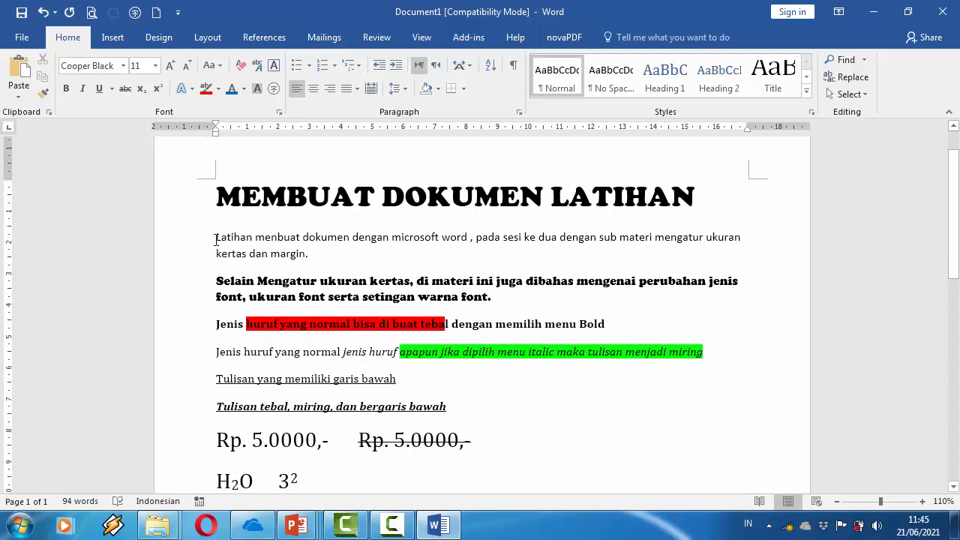
drag(219, 240, 320, 343)
click(529, 443)
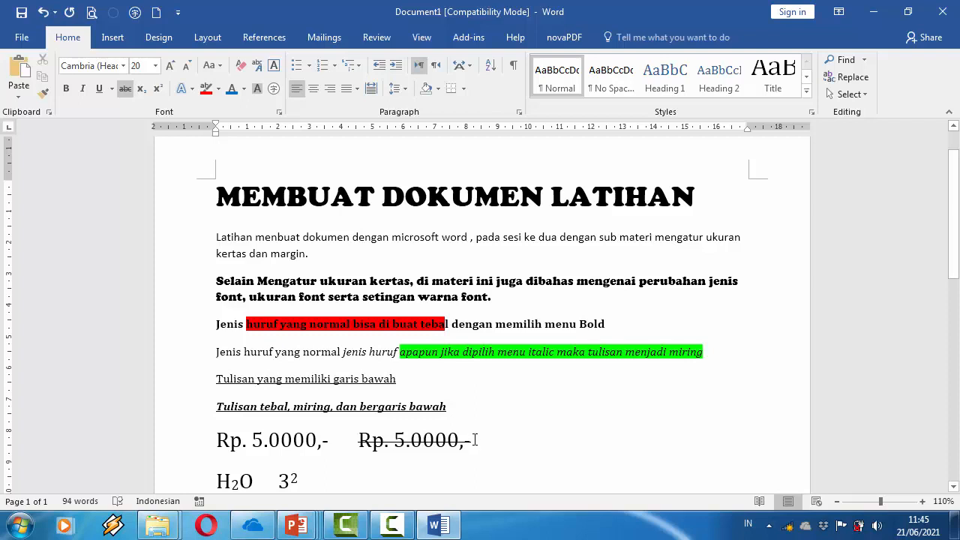
click(213, 239)
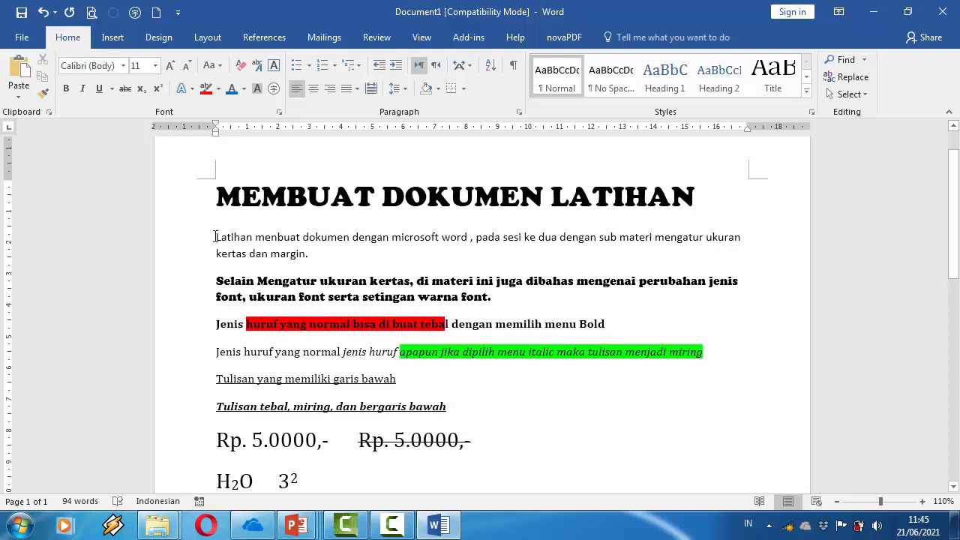
drag(216, 237, 440, 405)
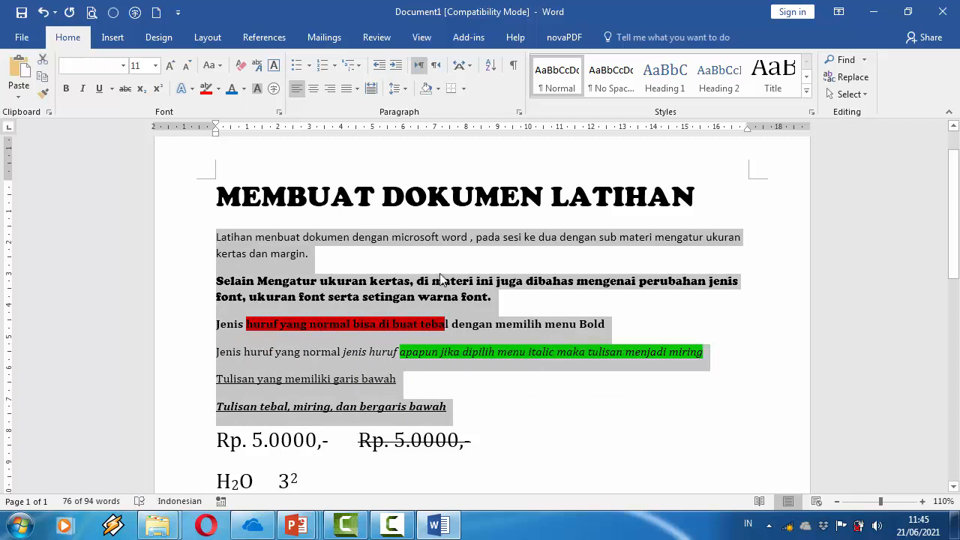
click(405, 89)
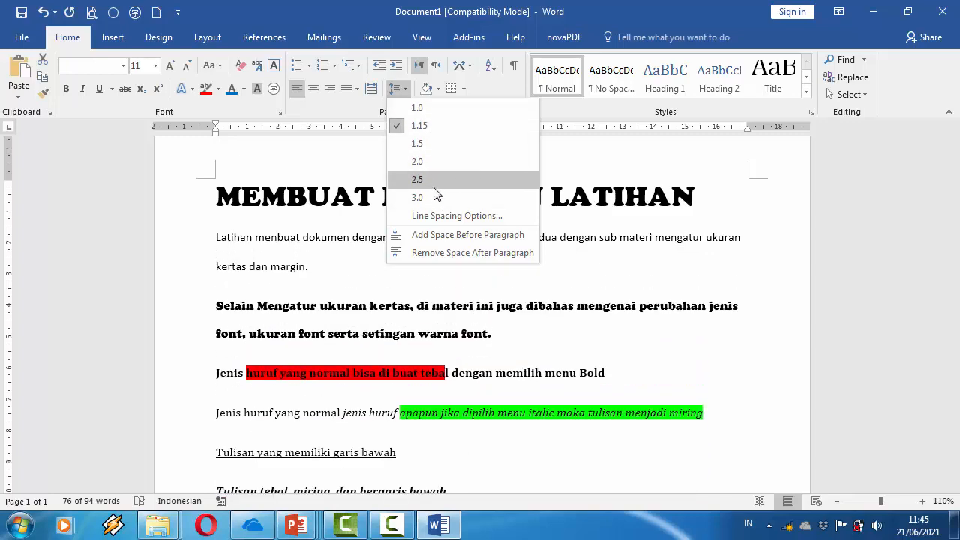
click(441, 217)
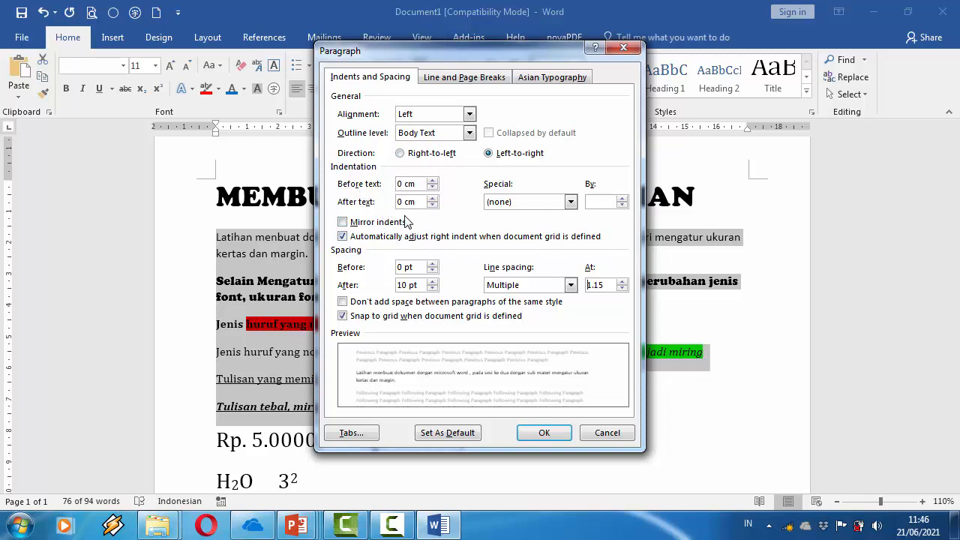
click(544, 433)
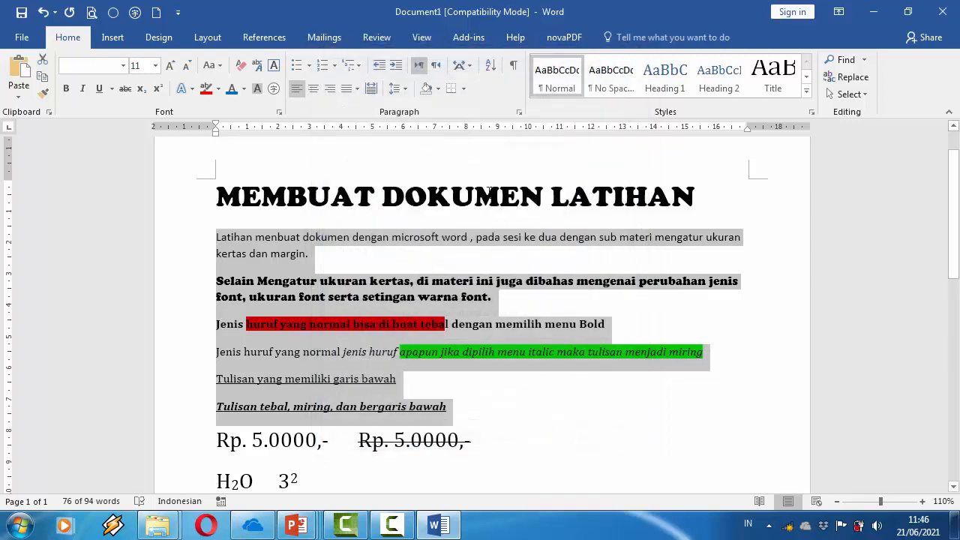
Step: Remove the space after the selected body paragraphs, and add it back
click(409, 93)
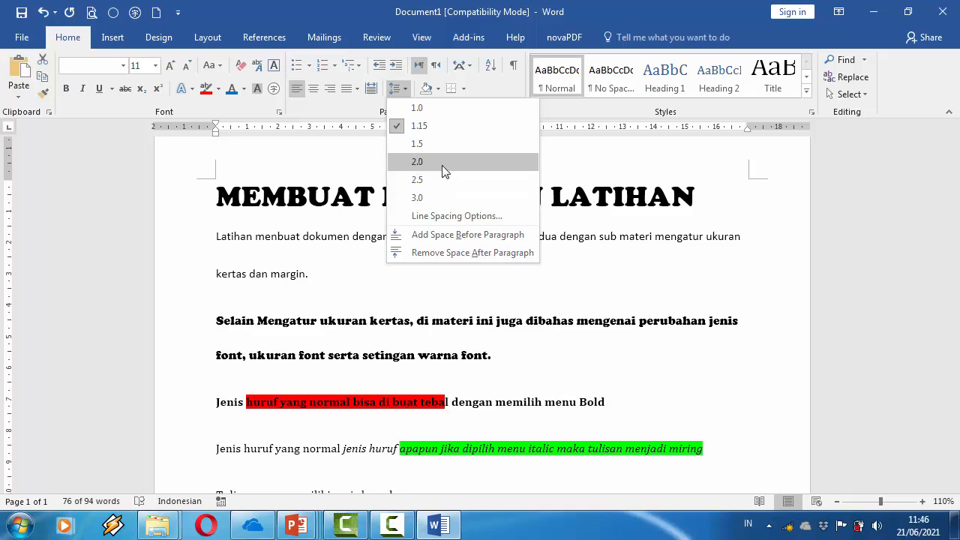
click(446, 253)
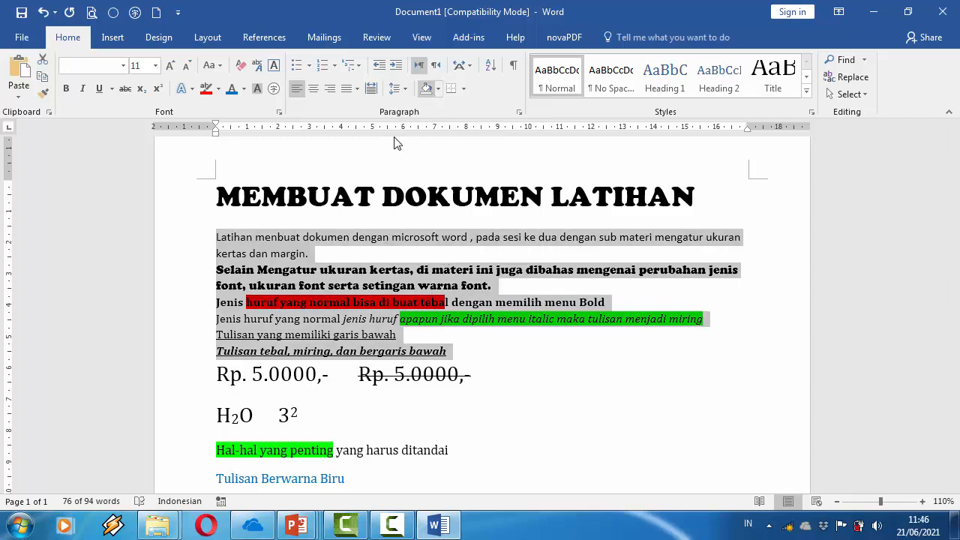
click(404, 91)
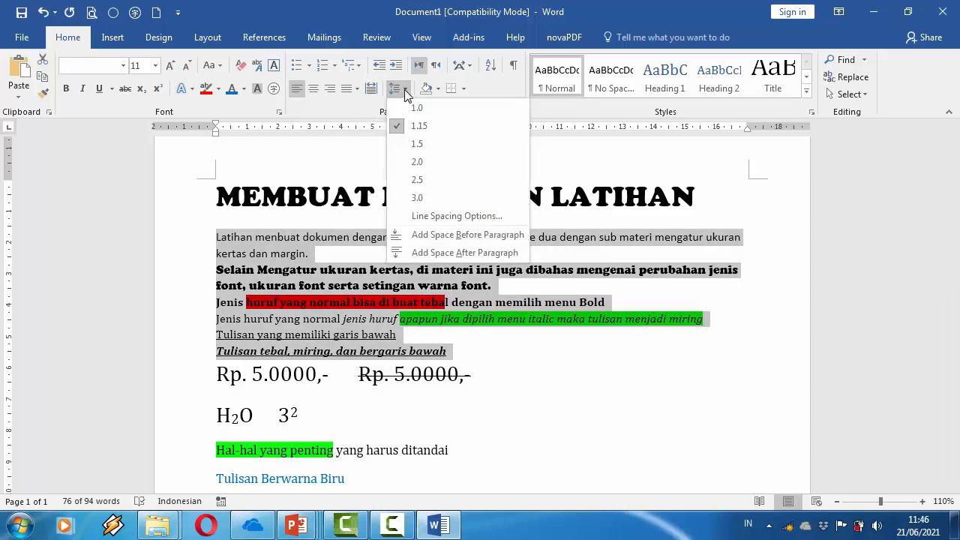
click(454, 254)
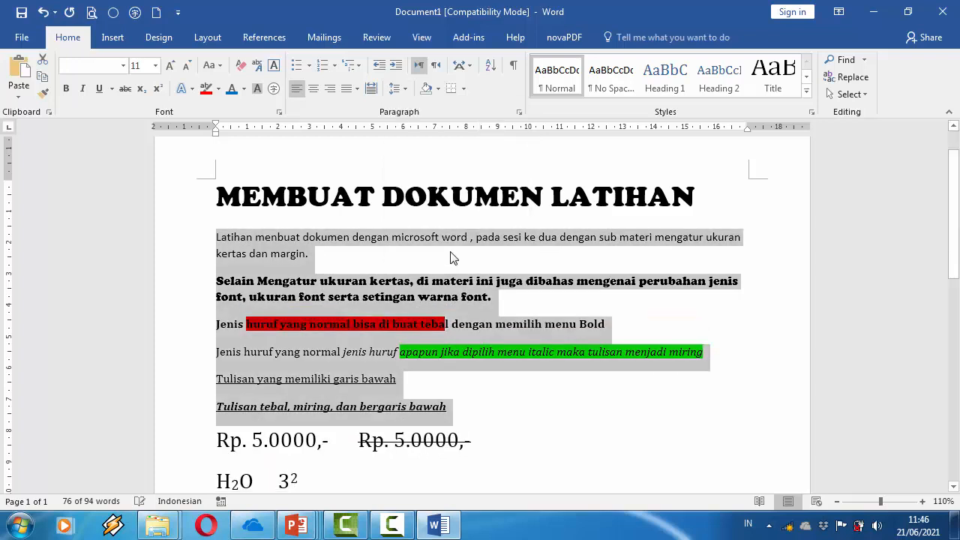
click(322, 263)
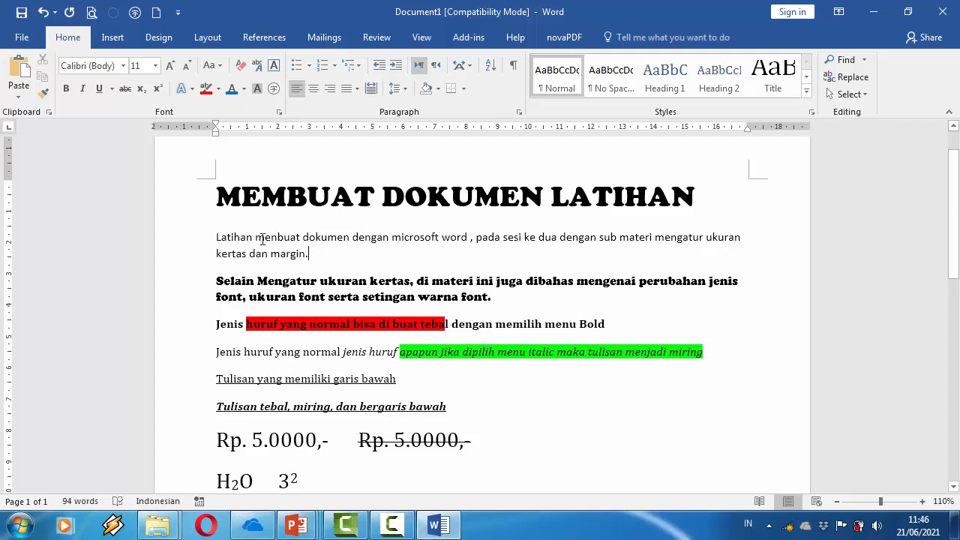
Step: Remove the space after the paragraphs from "Latihan menbuat dokumen" to "Tulisan tebal, miring, dan bergaris bawah"
drag(216, 241, 451, 403)
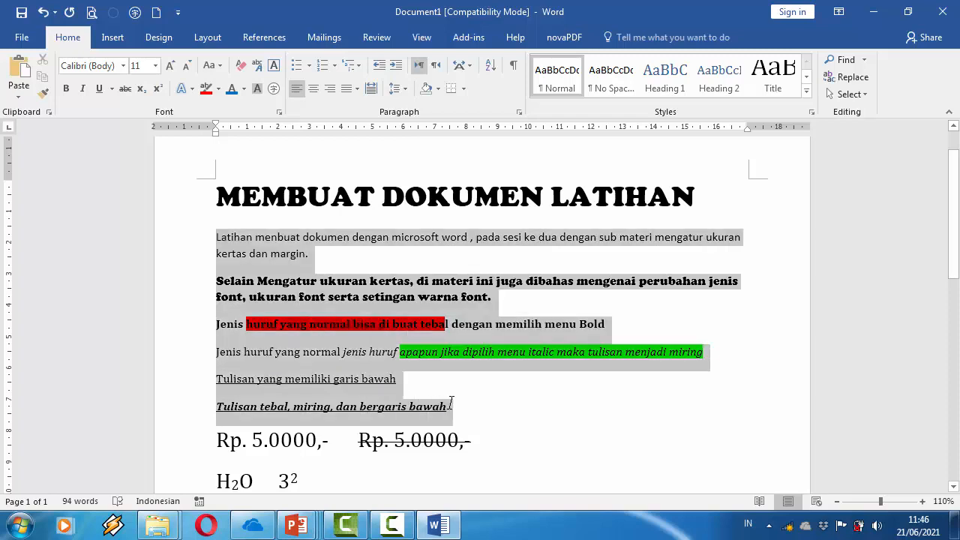
click(408, 91)
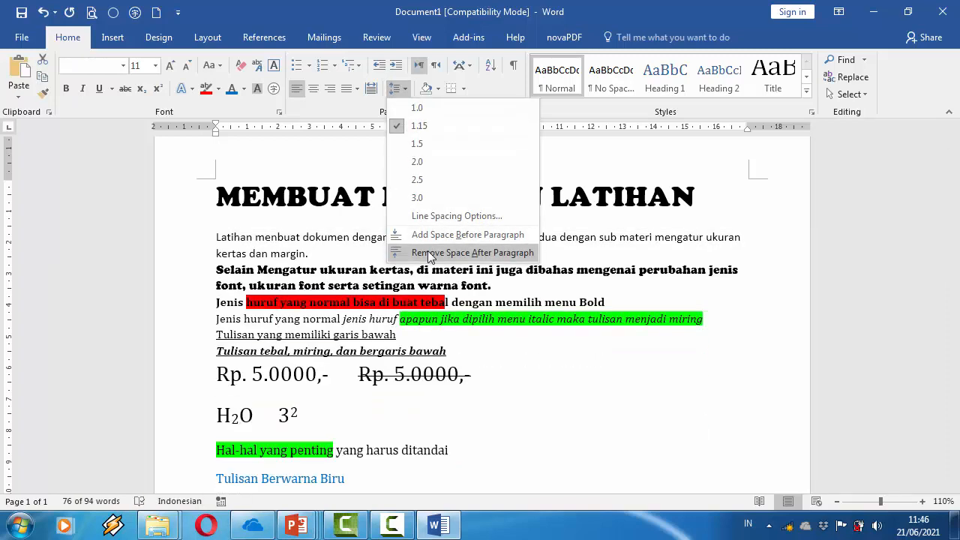
click(430, 254)
click(494, 390)
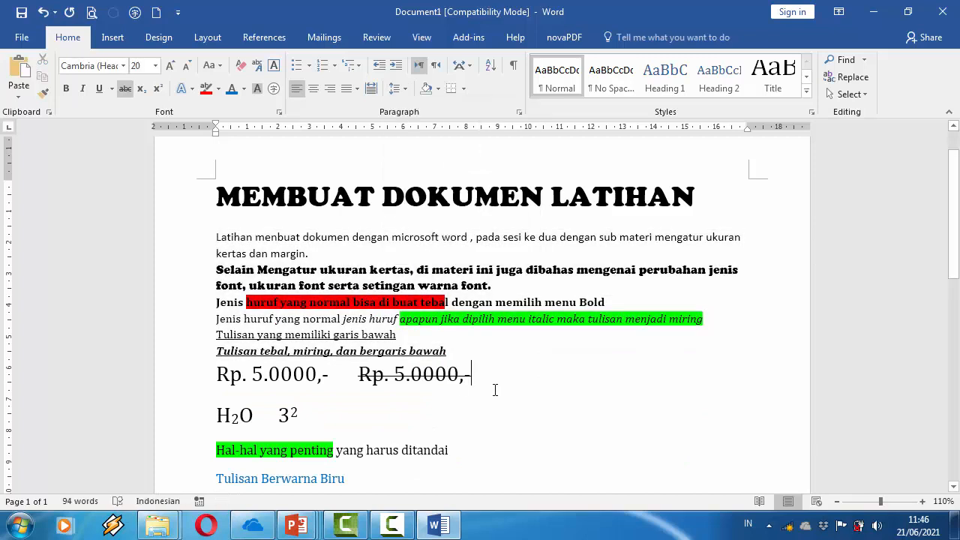
click(406, 91)
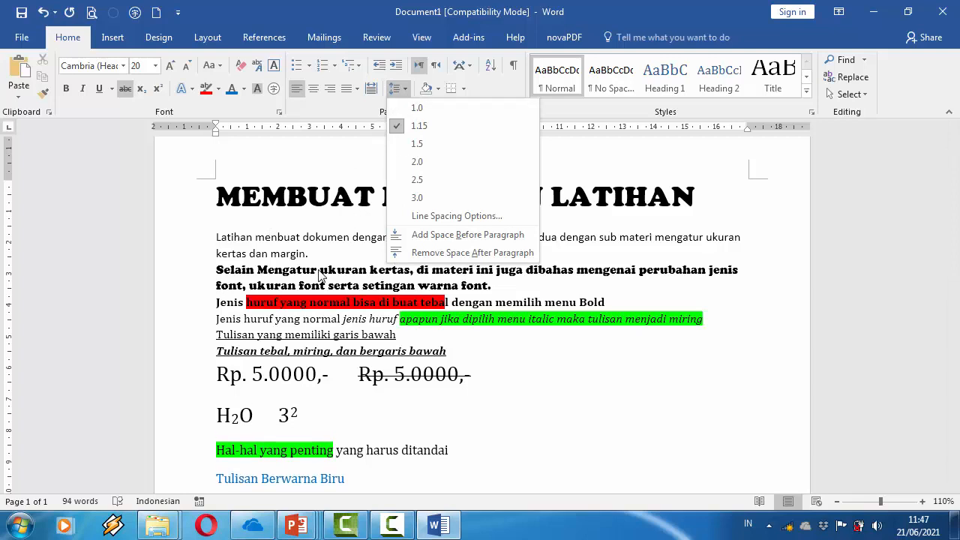
click(325, 222)
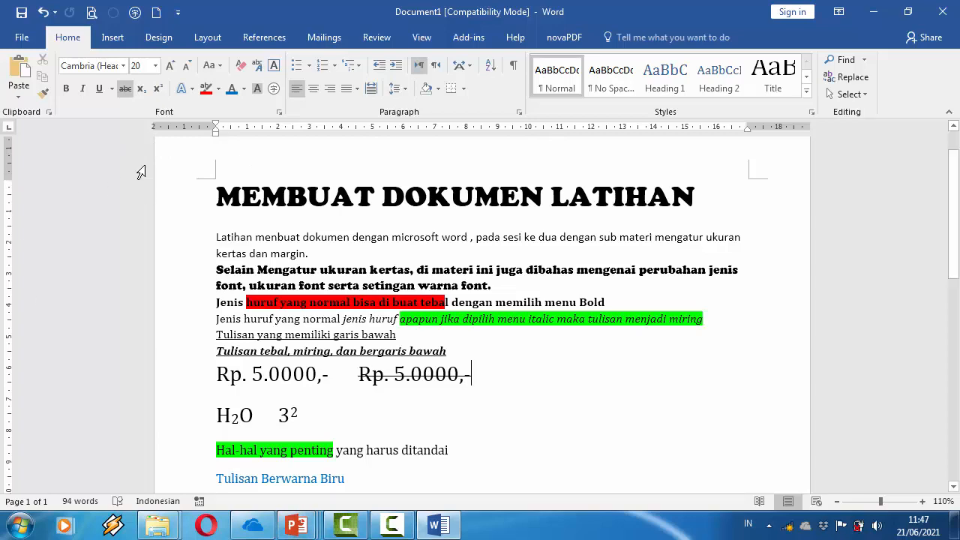
Step: Set the font at the end of the struck-through price line to Times New Roman
click(123, 66)
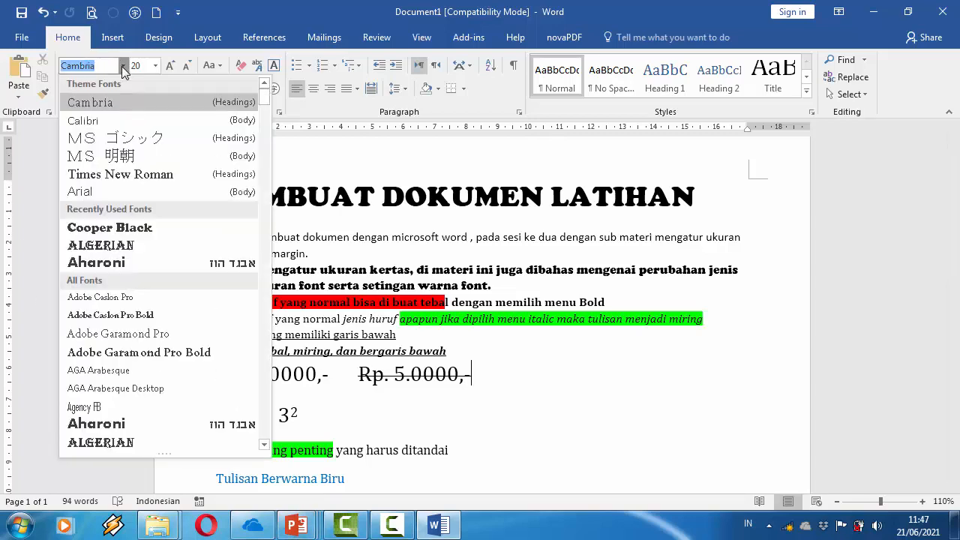
click(129, 174)
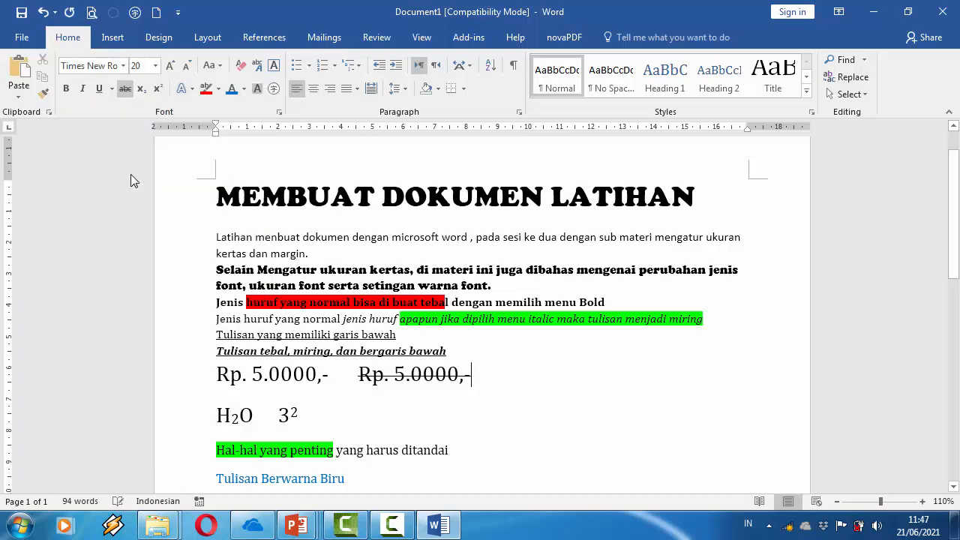
Step: Set the font size at the end of the struck-through price line to 12
click(156, 66)
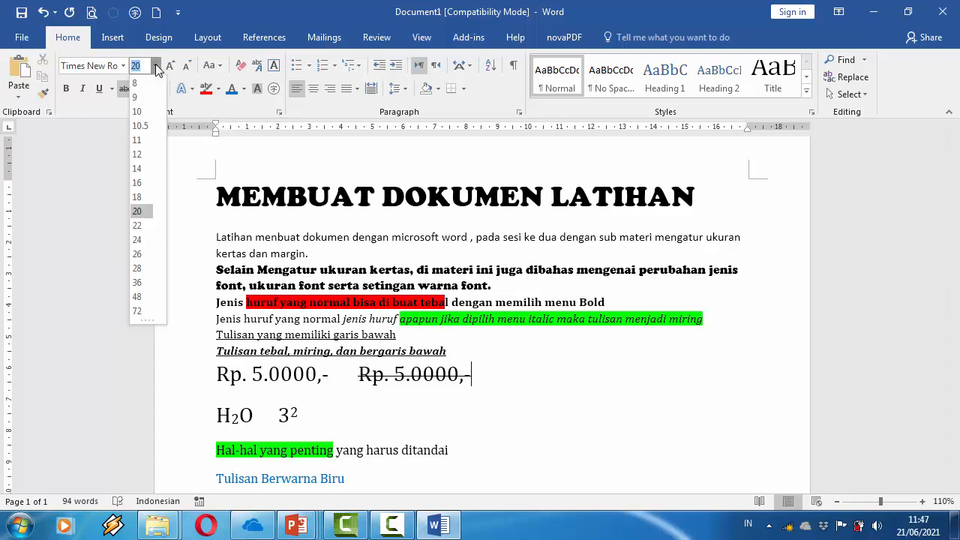
click(145, 158)
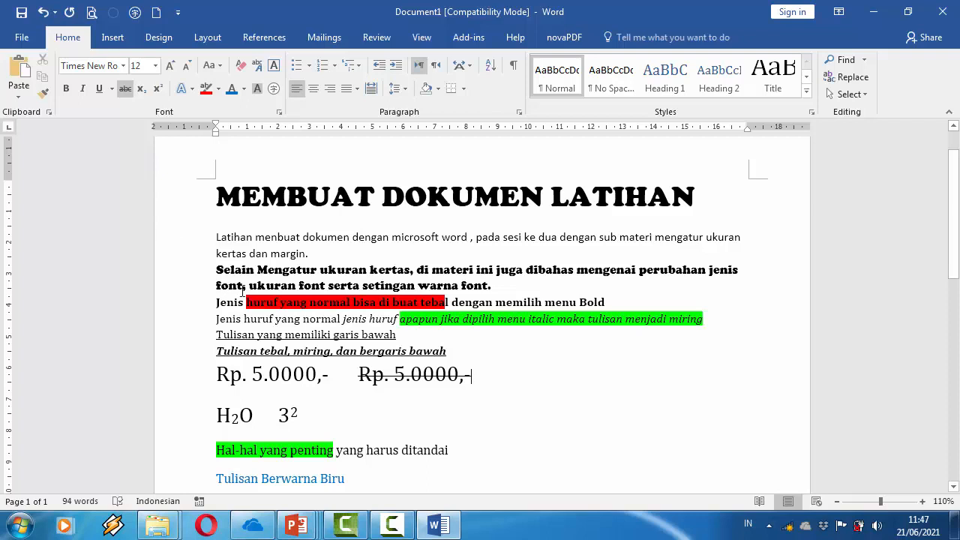
click(66, 88)
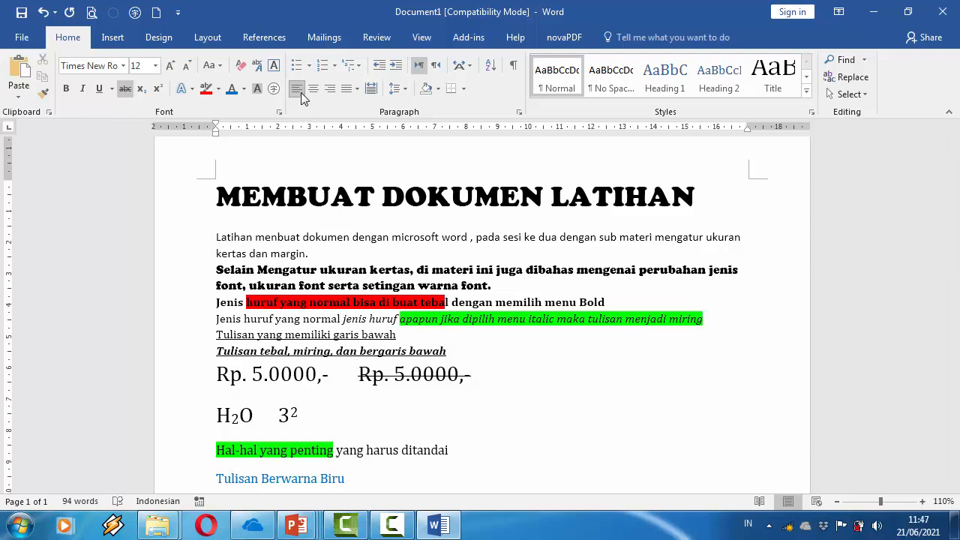
Step: Justify the "Rp. 5.0000,-" price line and set its line spacing to 1.5
click(357, 92)
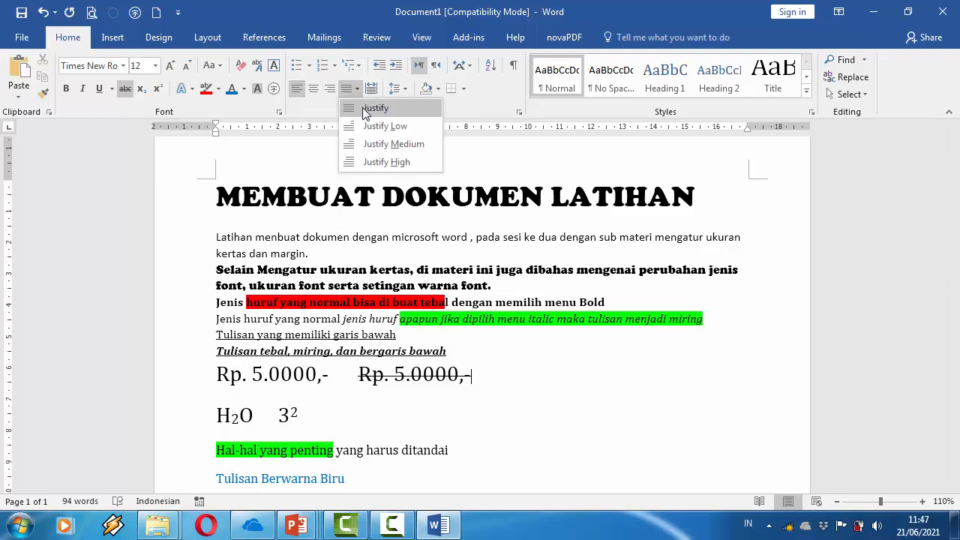
click(363, 108)
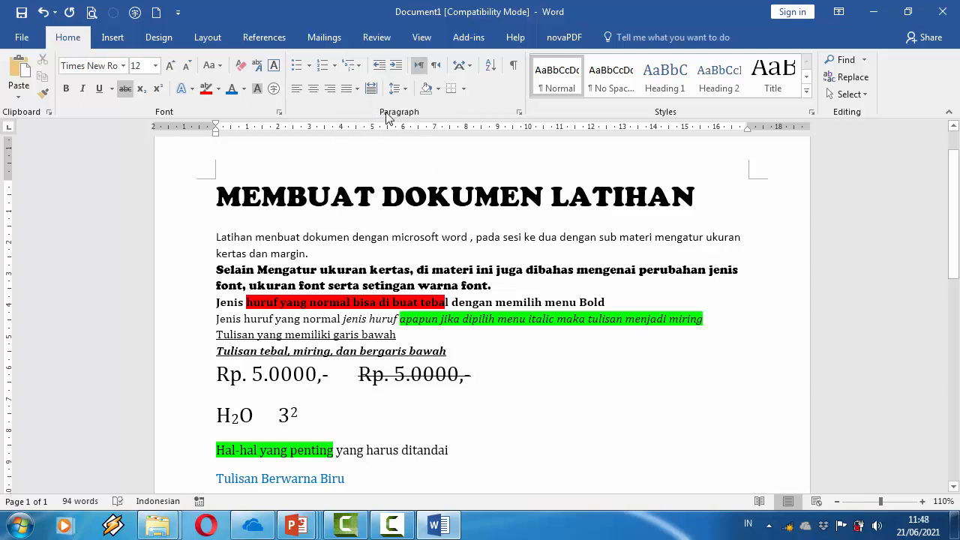
click(405, 90)
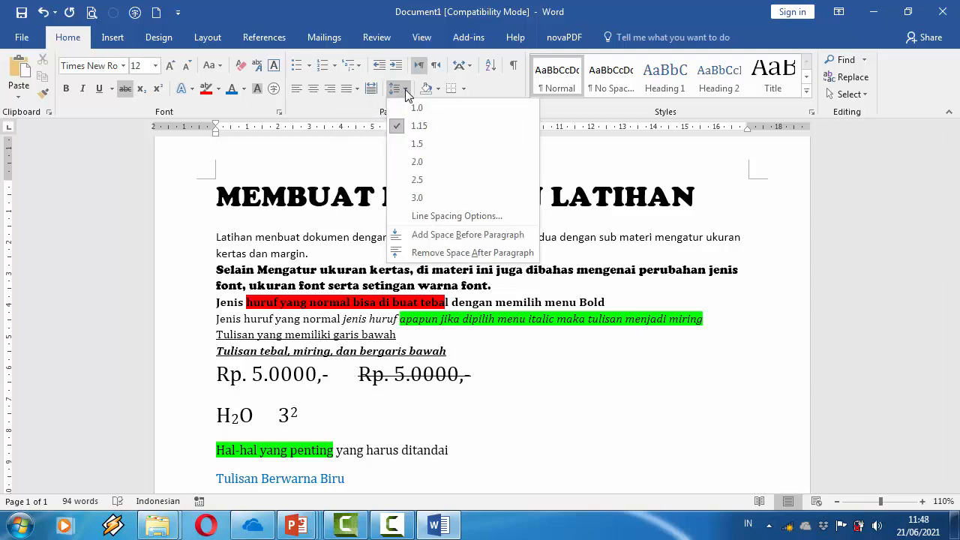
click(427, 143)
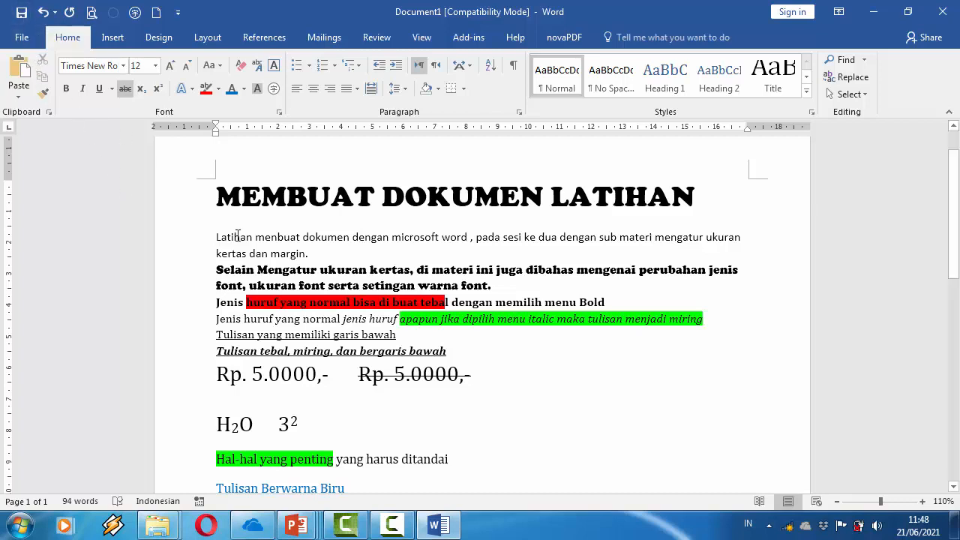
Step: Start saving the document to a chosen location and browse to Local Disk (D:)
click(23, 39)
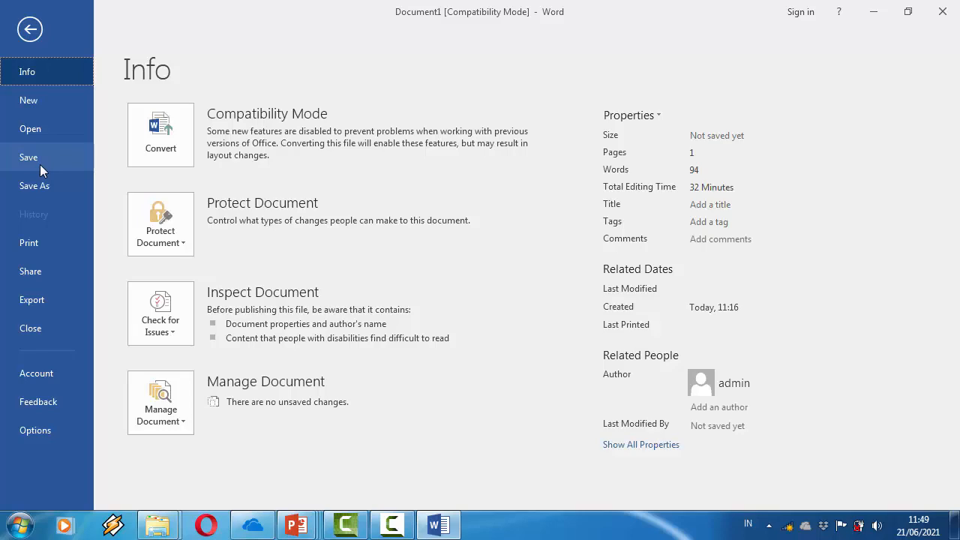
click(30, 28)
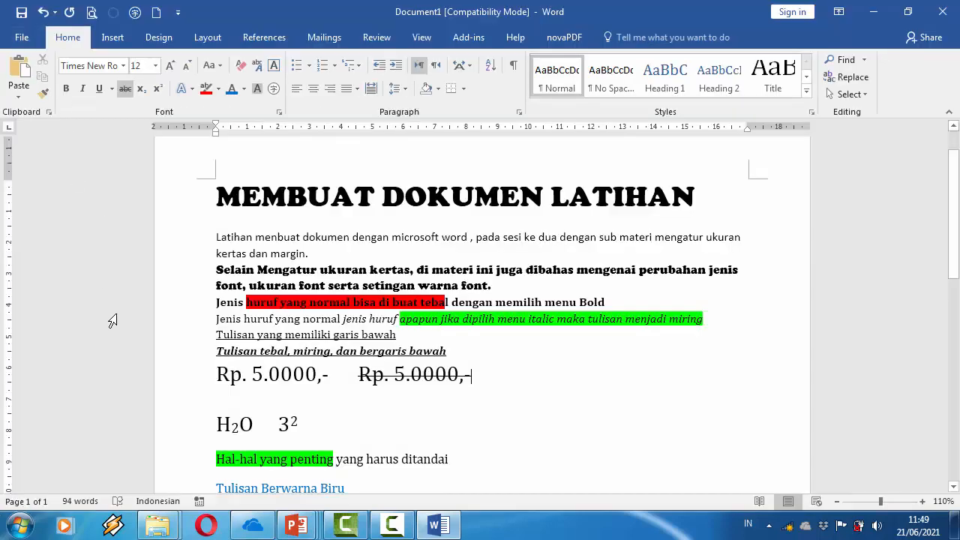
click(25, 18)
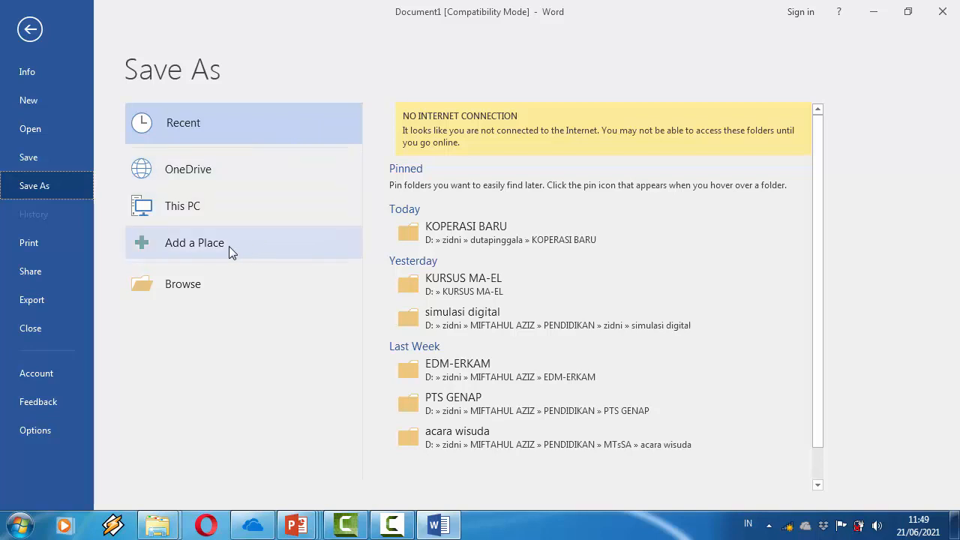
click(192, 282)
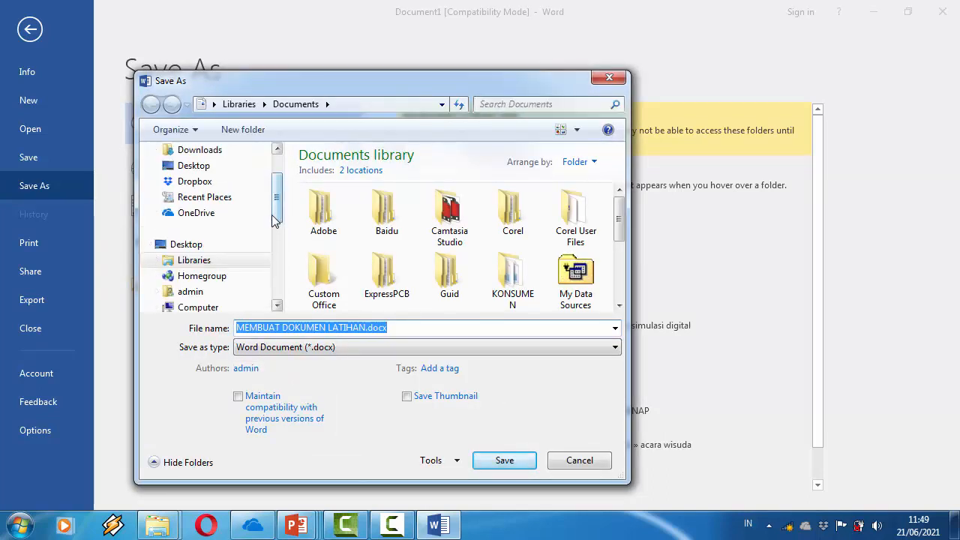
drag(277, 214, 276, 257)
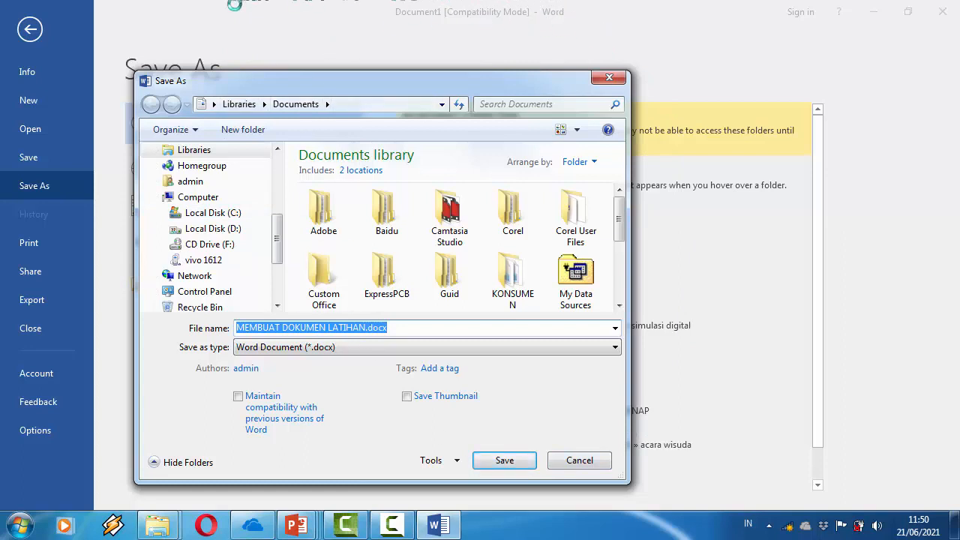
click(240, 233)
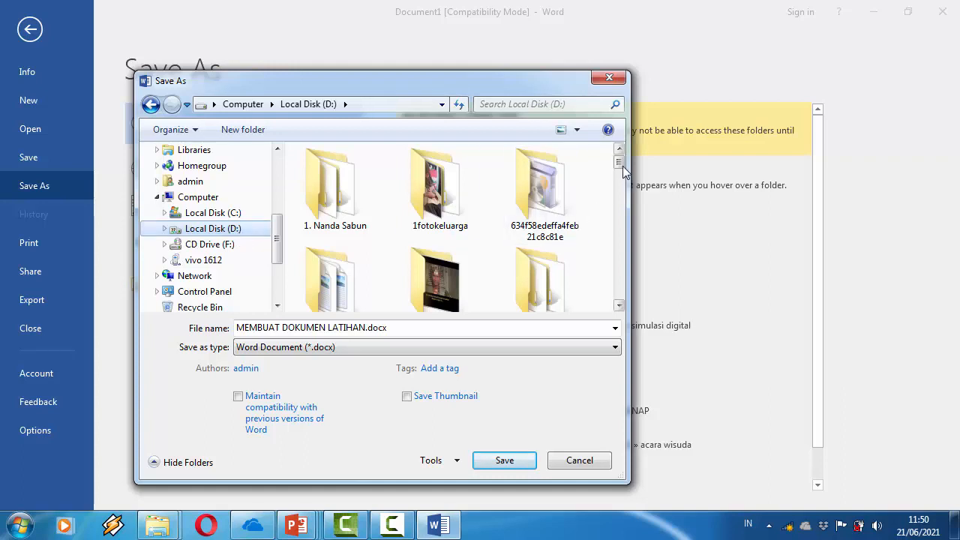
Step: Create a folder named "latihan word dasar" on Local Disk (D:) and open it as the save location
drag(620, 166, 621, 169)
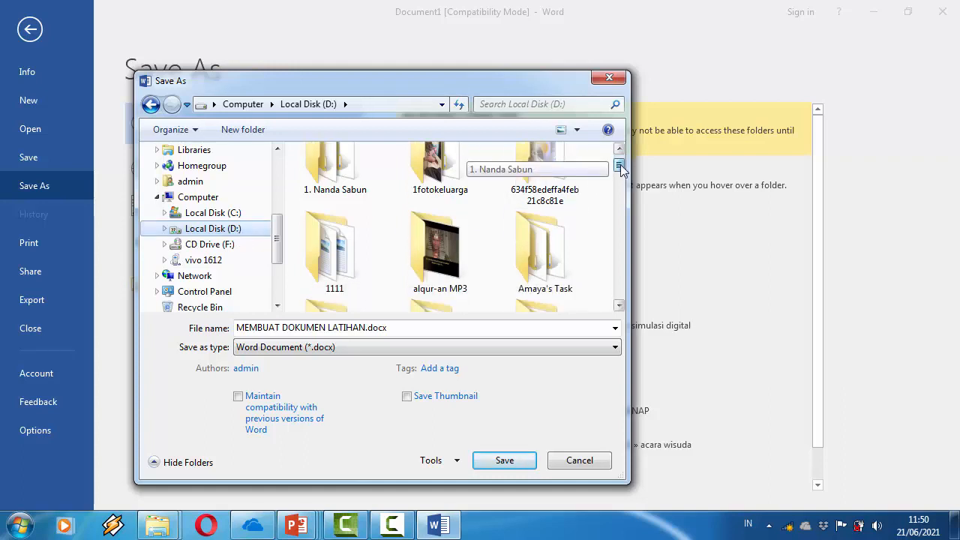
right_click(386, 219)
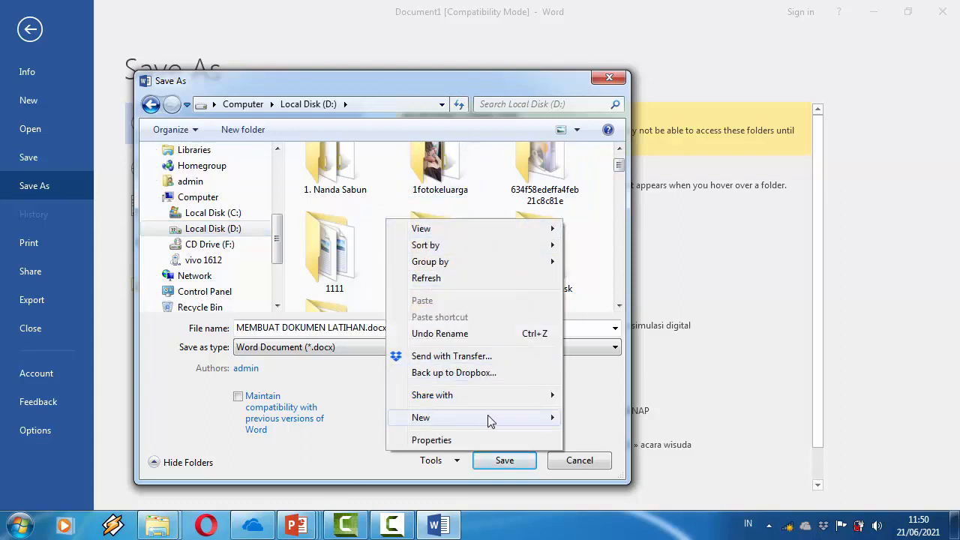
mouse_move(543, 421)
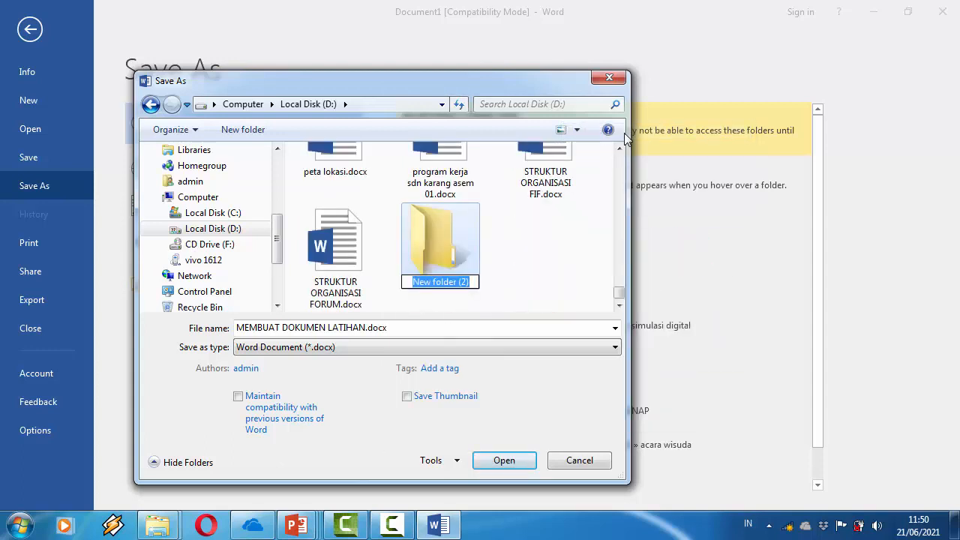
text(lat)
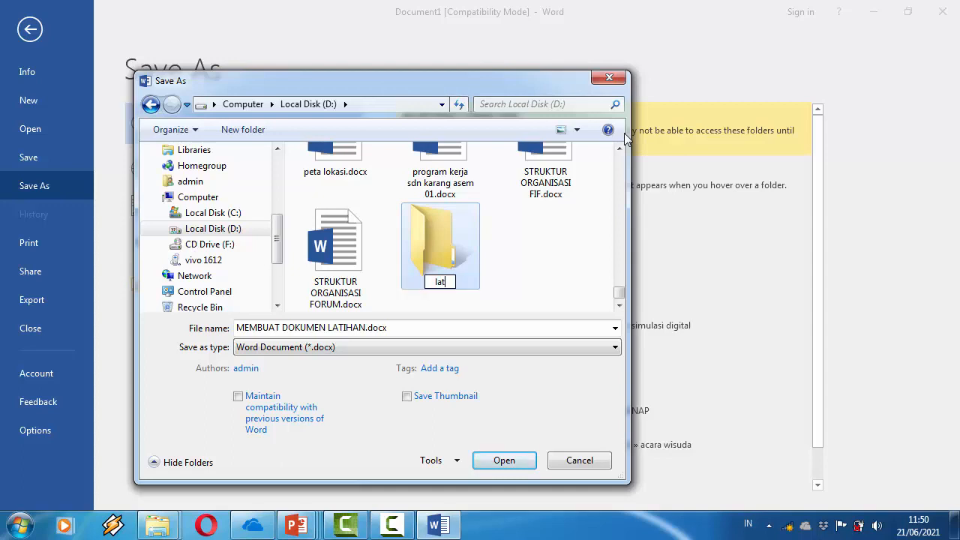
text(ihan word)
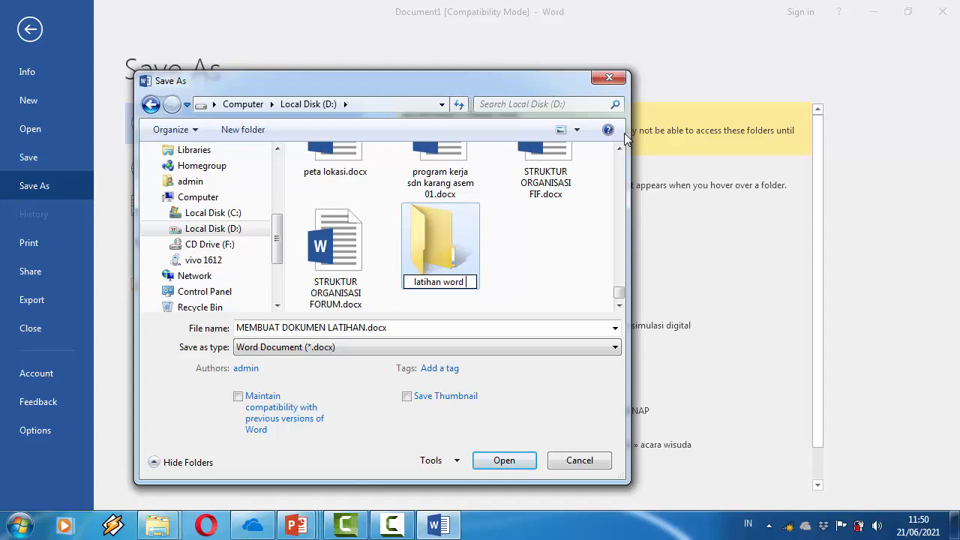
text( dasar)
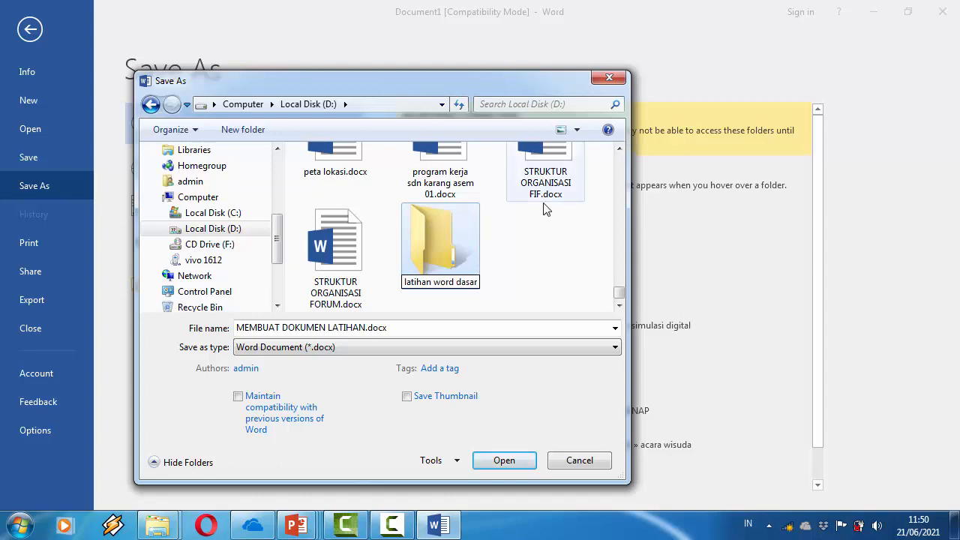
double_click(424, 257)
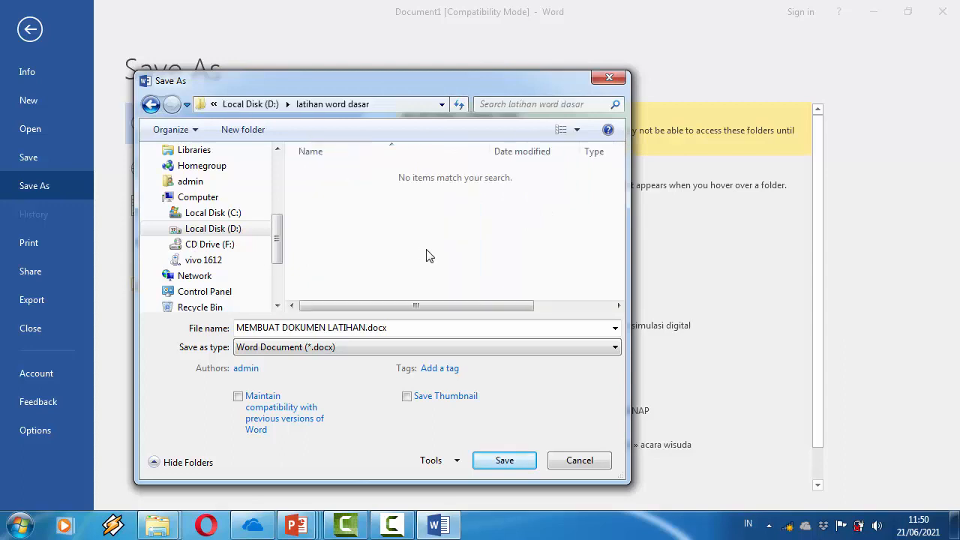
Step: Save the document as "MEMBUAT DOKUMEN LATIHAN 1docx" in Word Document format, accepting the upgrade to the newest file format
click(368, 328)
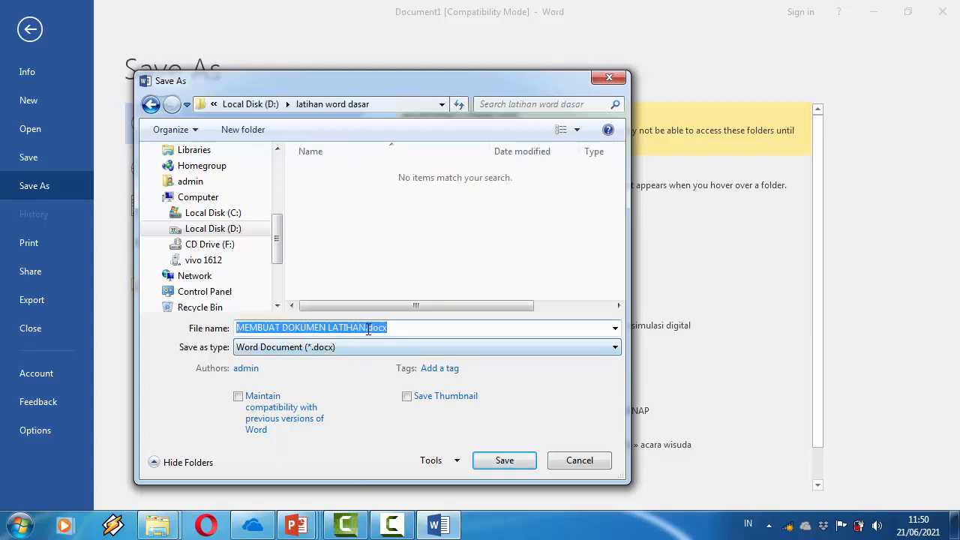
click(368, 328)
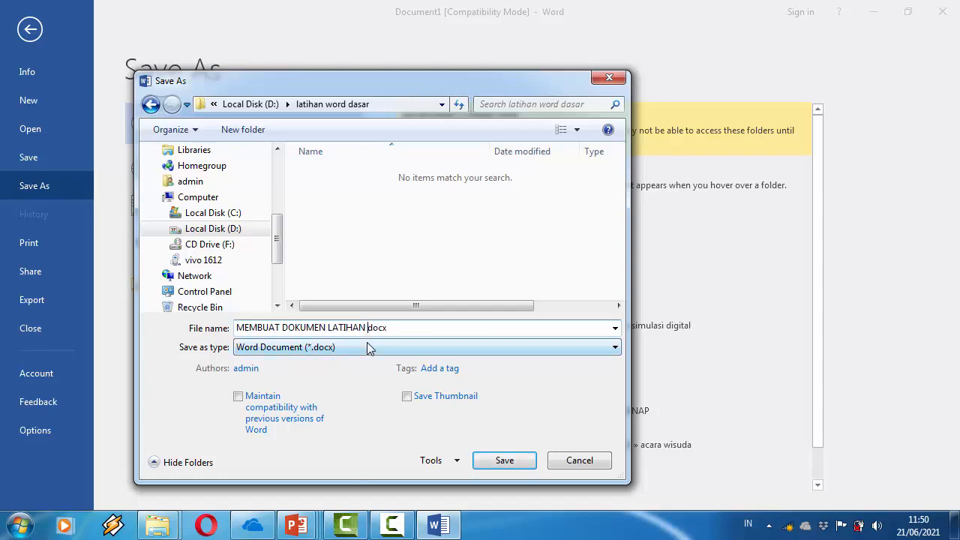
click(501, 461)
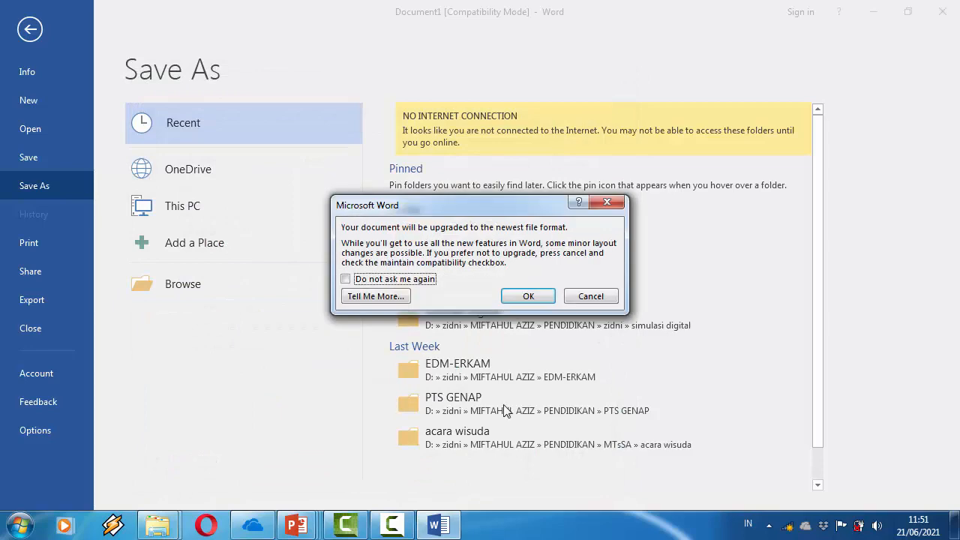
click(529, 297)
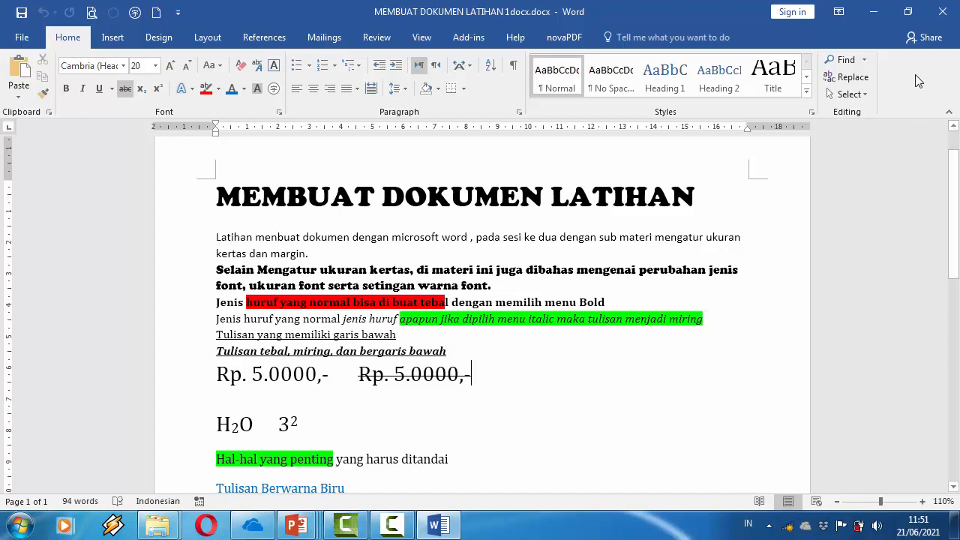
Step: Close Word while keeping the last copied item, and restart Word 2016 from the desktop, dismissing the activation wizard
click(942, 24)
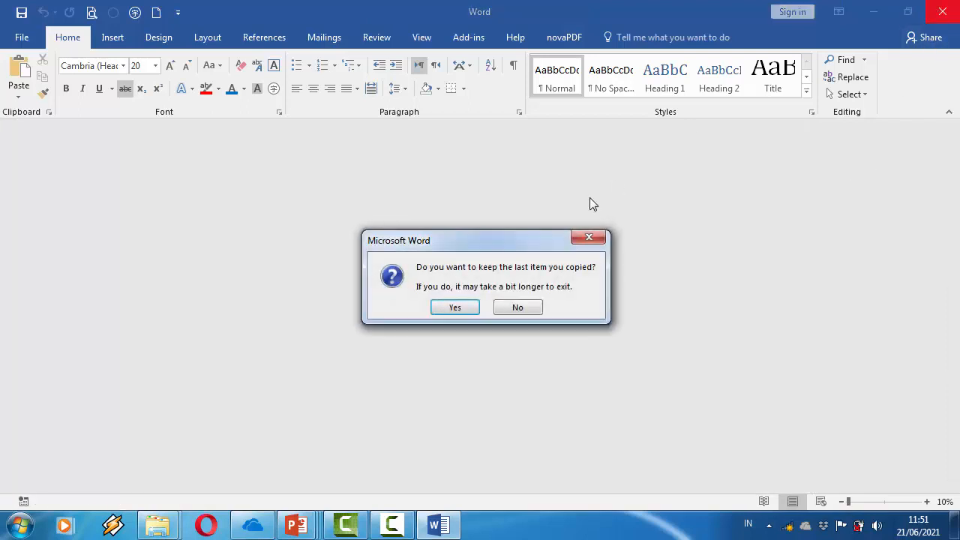
click(473, 308)
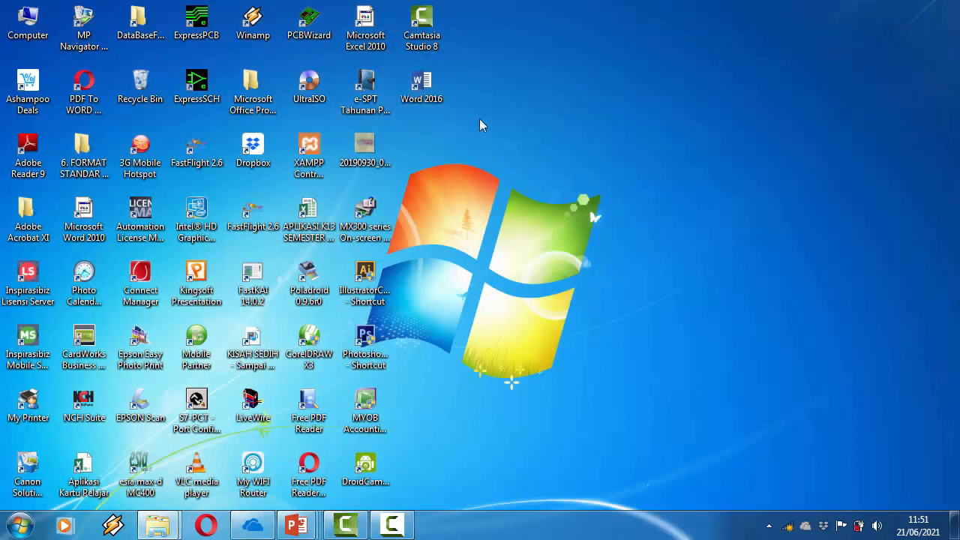
double_click(424, 89)
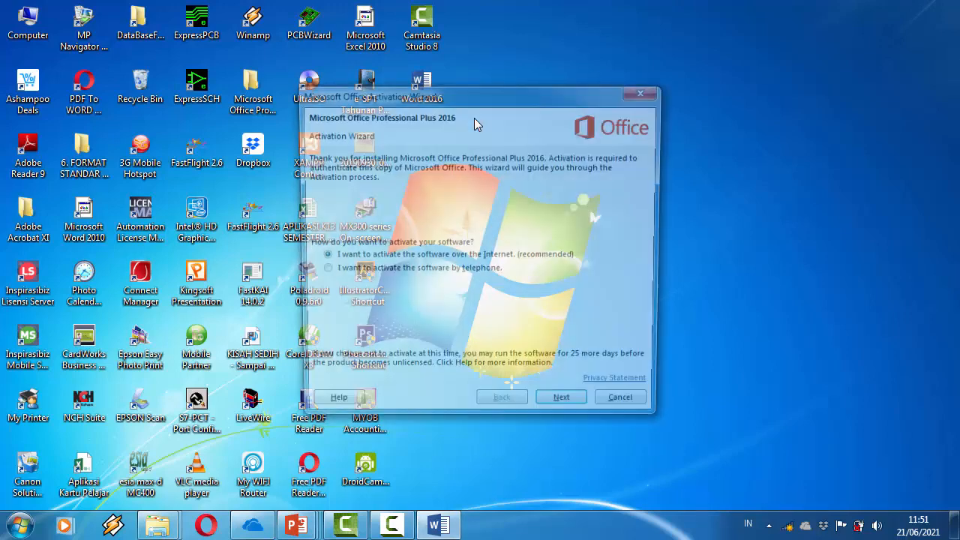
click(629, 409)
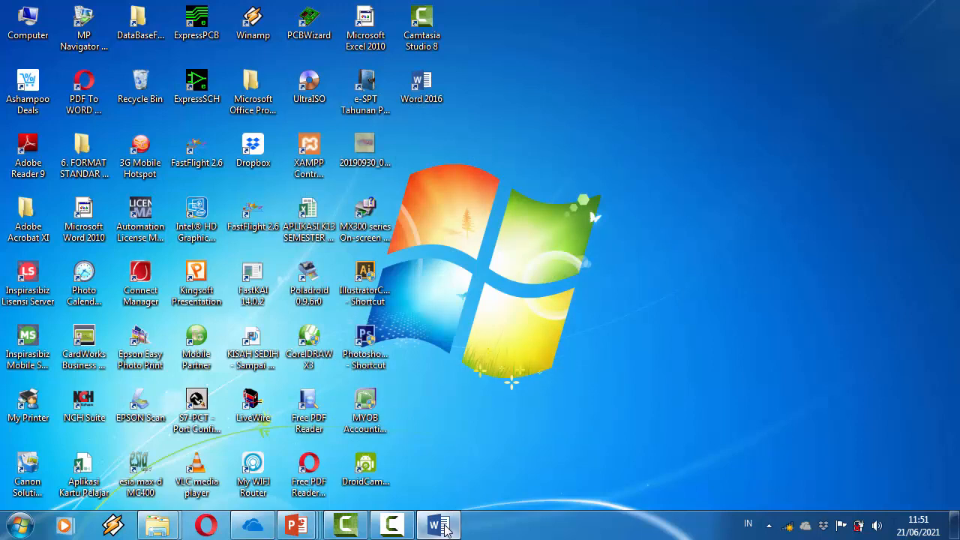
Step: Bring up the Word start window and open the recent document "MEMBUAT DOKUMEN LATIHAN 1docx.docx" from the "latihan word dasar" folder
mouse_move(439, 525)
click(456, 465)
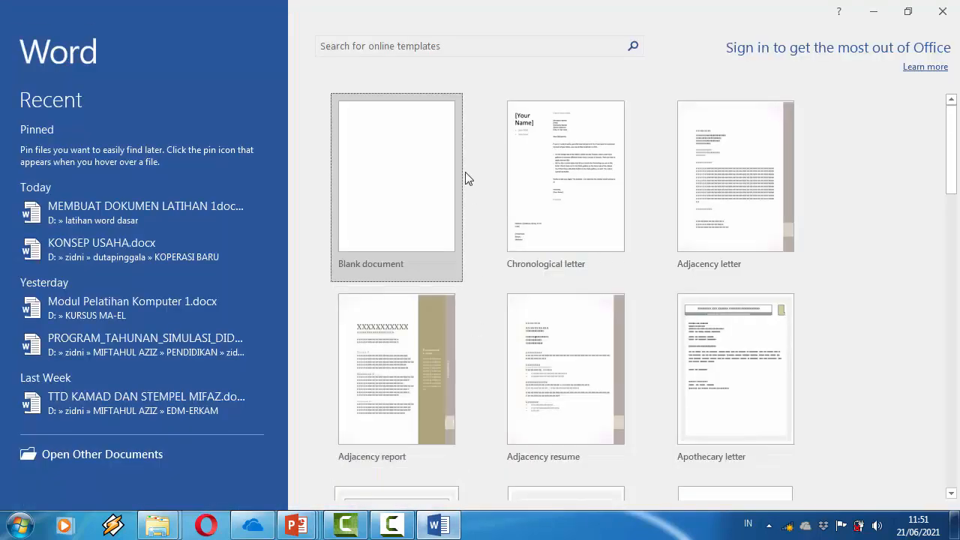
click(103, 216)
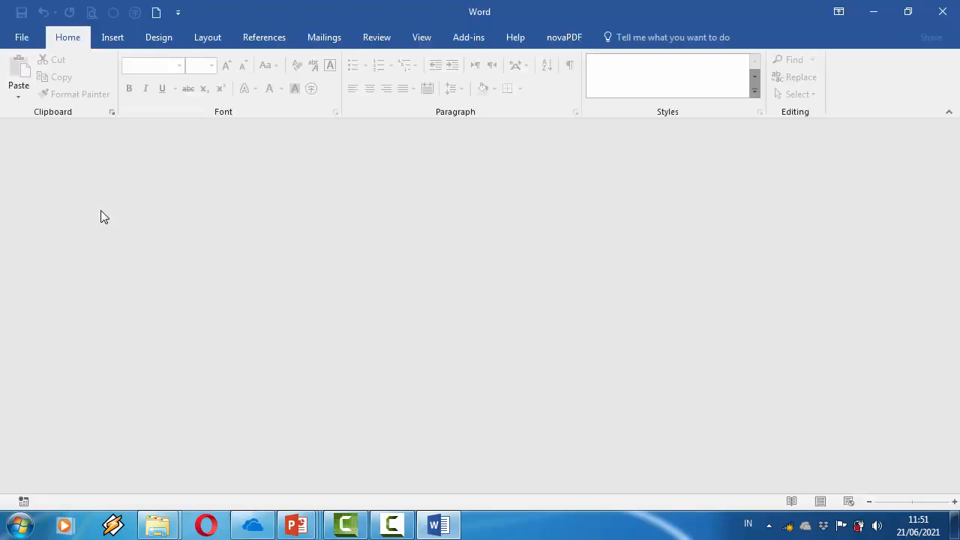